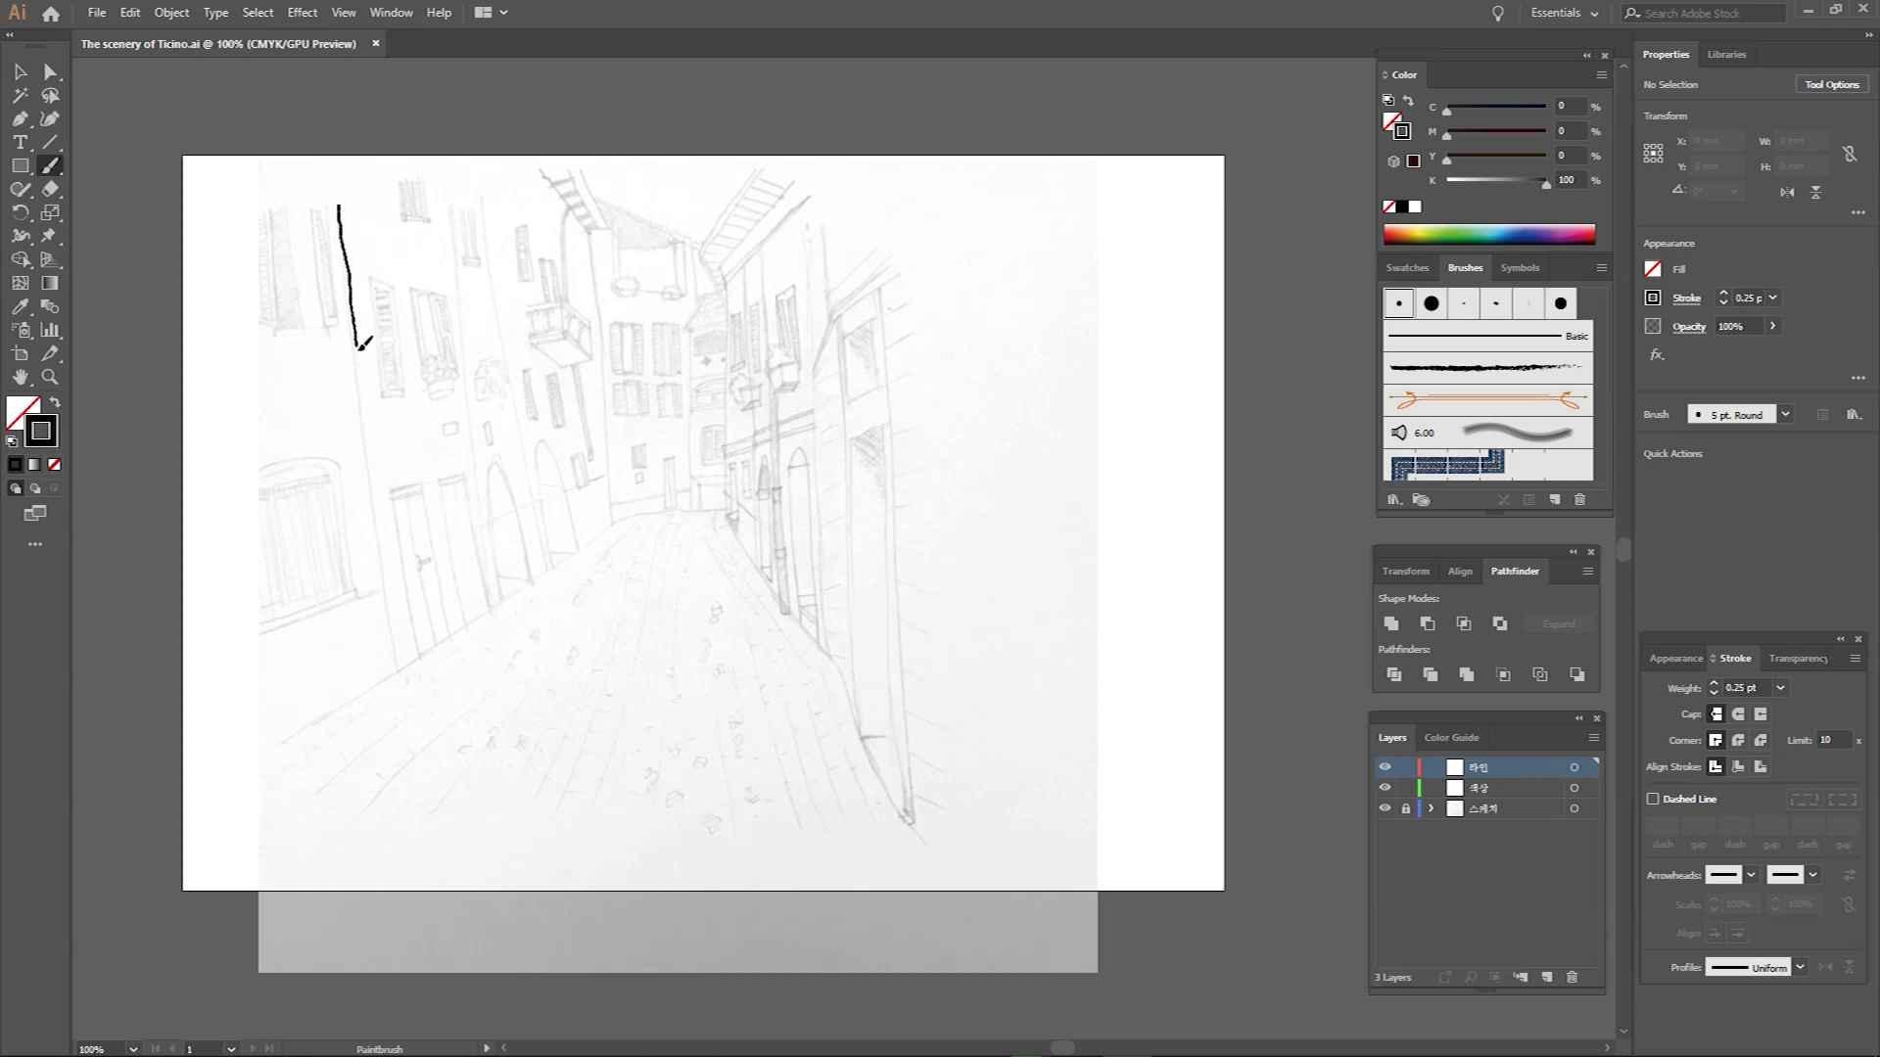
# Ink the vertical building edges and roof outline lines over the sketch.
pyautogui.moveTo(382, 511); pyautogui.dragTo(400, 669)
pyautogui.moveTo(450, 206)
pyautogui.mouseDown()
pyautogui.moveTo(492, 607)
pyautogui.moveTo(543, 575)
pyautogui.mouseUp()
pyautogui.moveTo(585, 233); pyautogui.dragTo(609, 419)
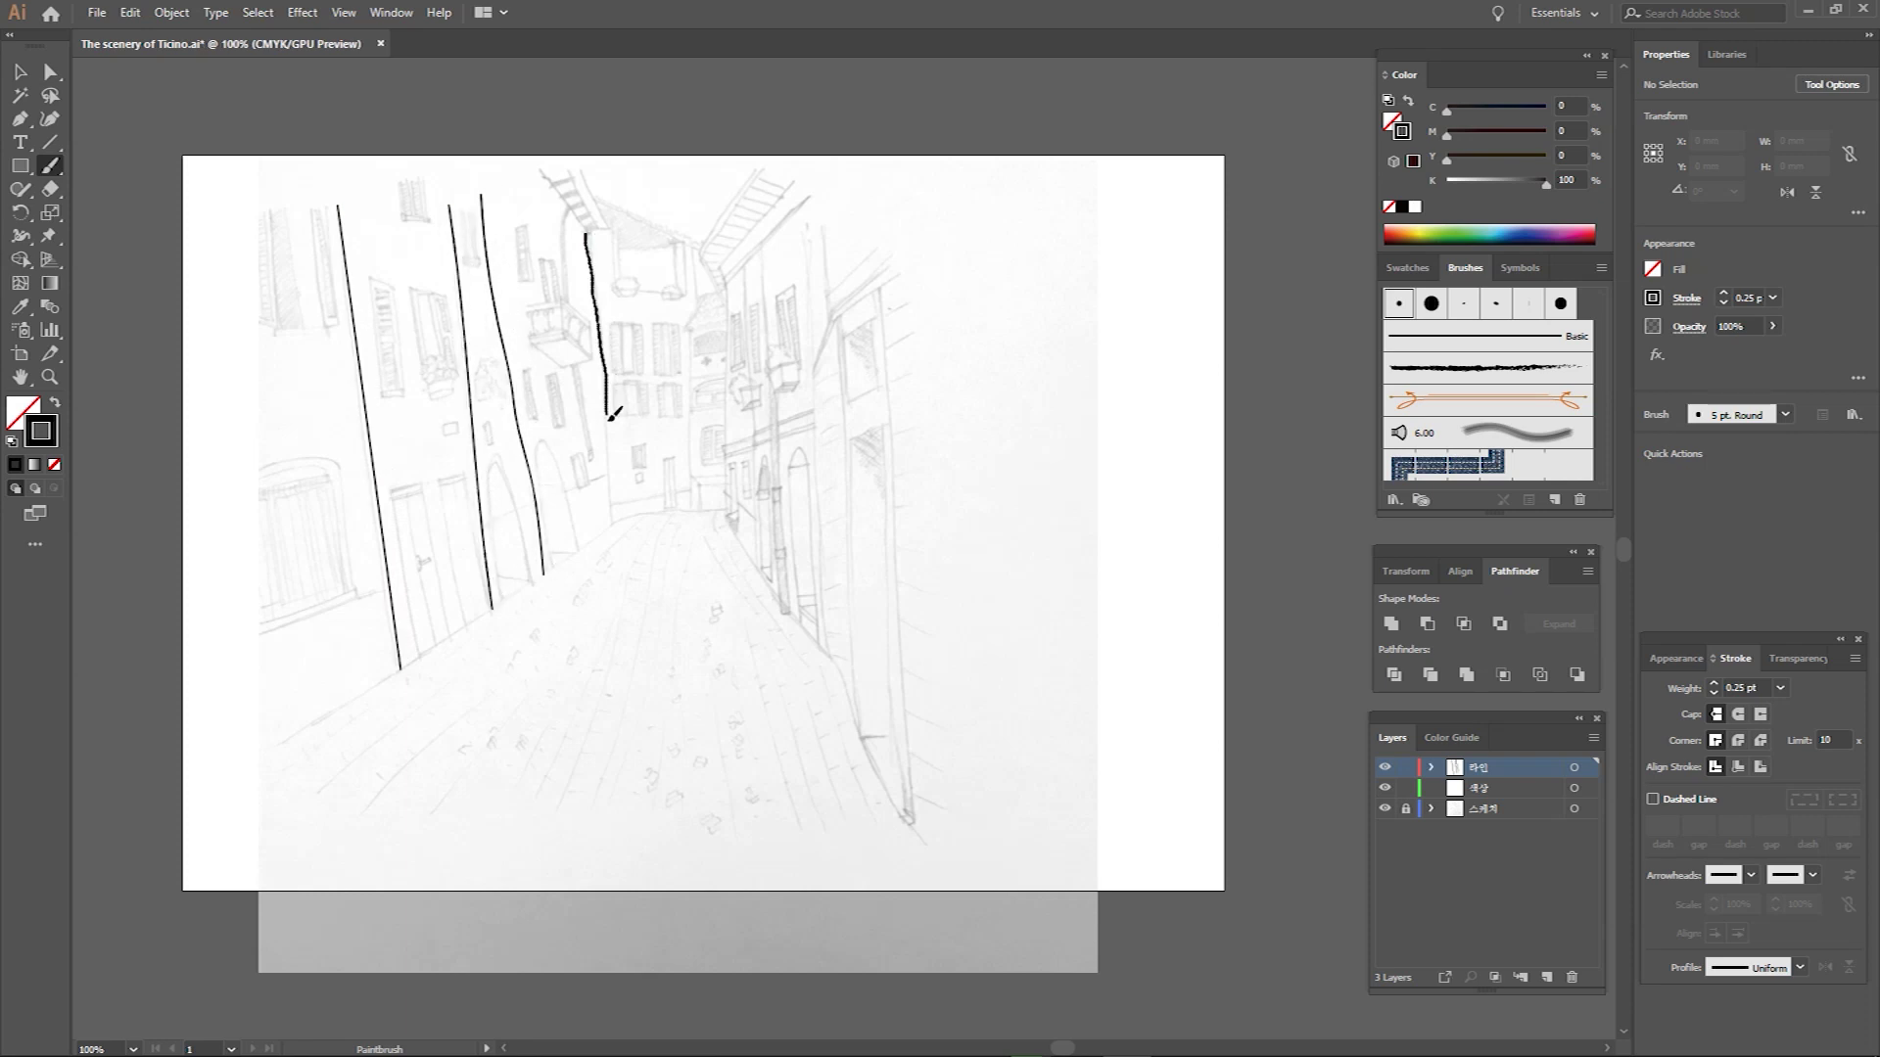
pyautogui.moveTo(357, 110); pyautogui.dragTo(460, 240)
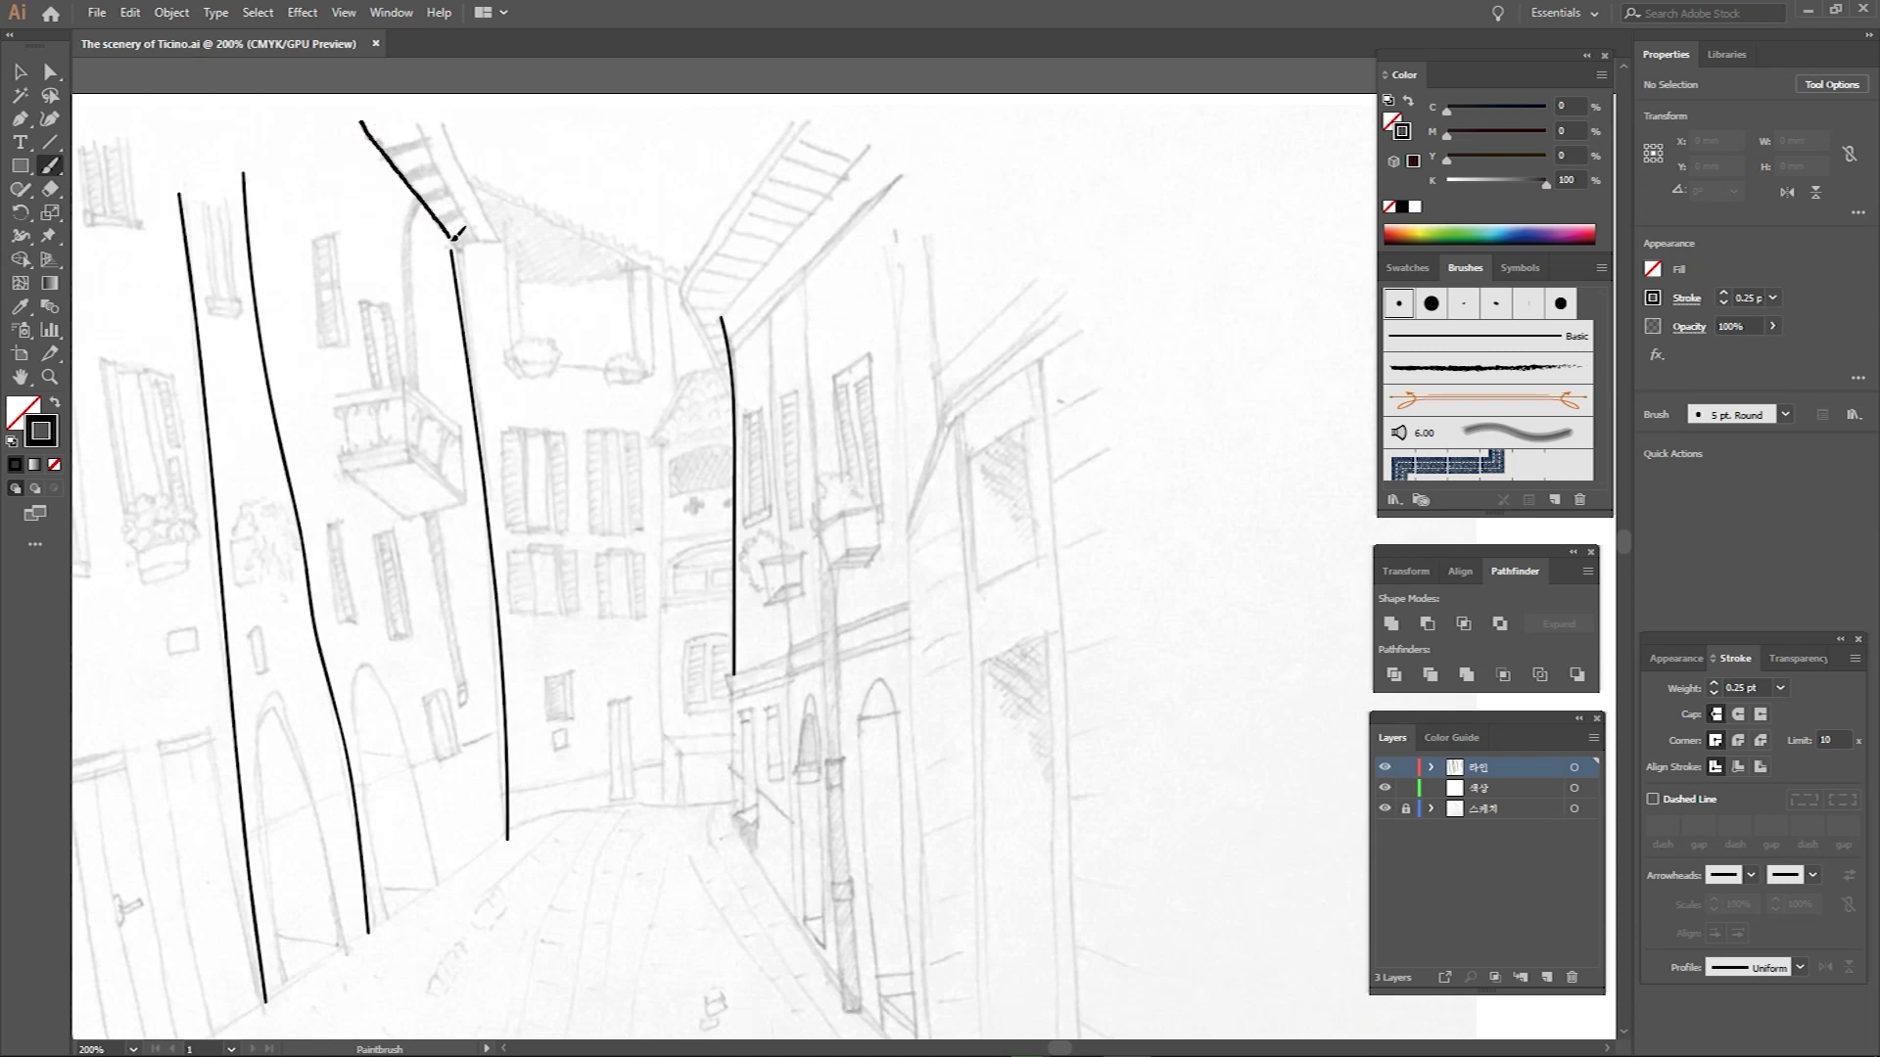
pyautogui.moveTo(605, 259); pyautogui.dragTo(620, 609)
pyautogui.moveTo(654, 218); pyautogui.dragTo(675, 553)
pyautogui.moveTo(583, 648)
pyautogui.mouseDown()
pyautogui.moveTo(619, 635)
pyautogui.moveTo(608, 699)
pyautogui.moveTo(633, 667)
pyautogui.mouseUp()
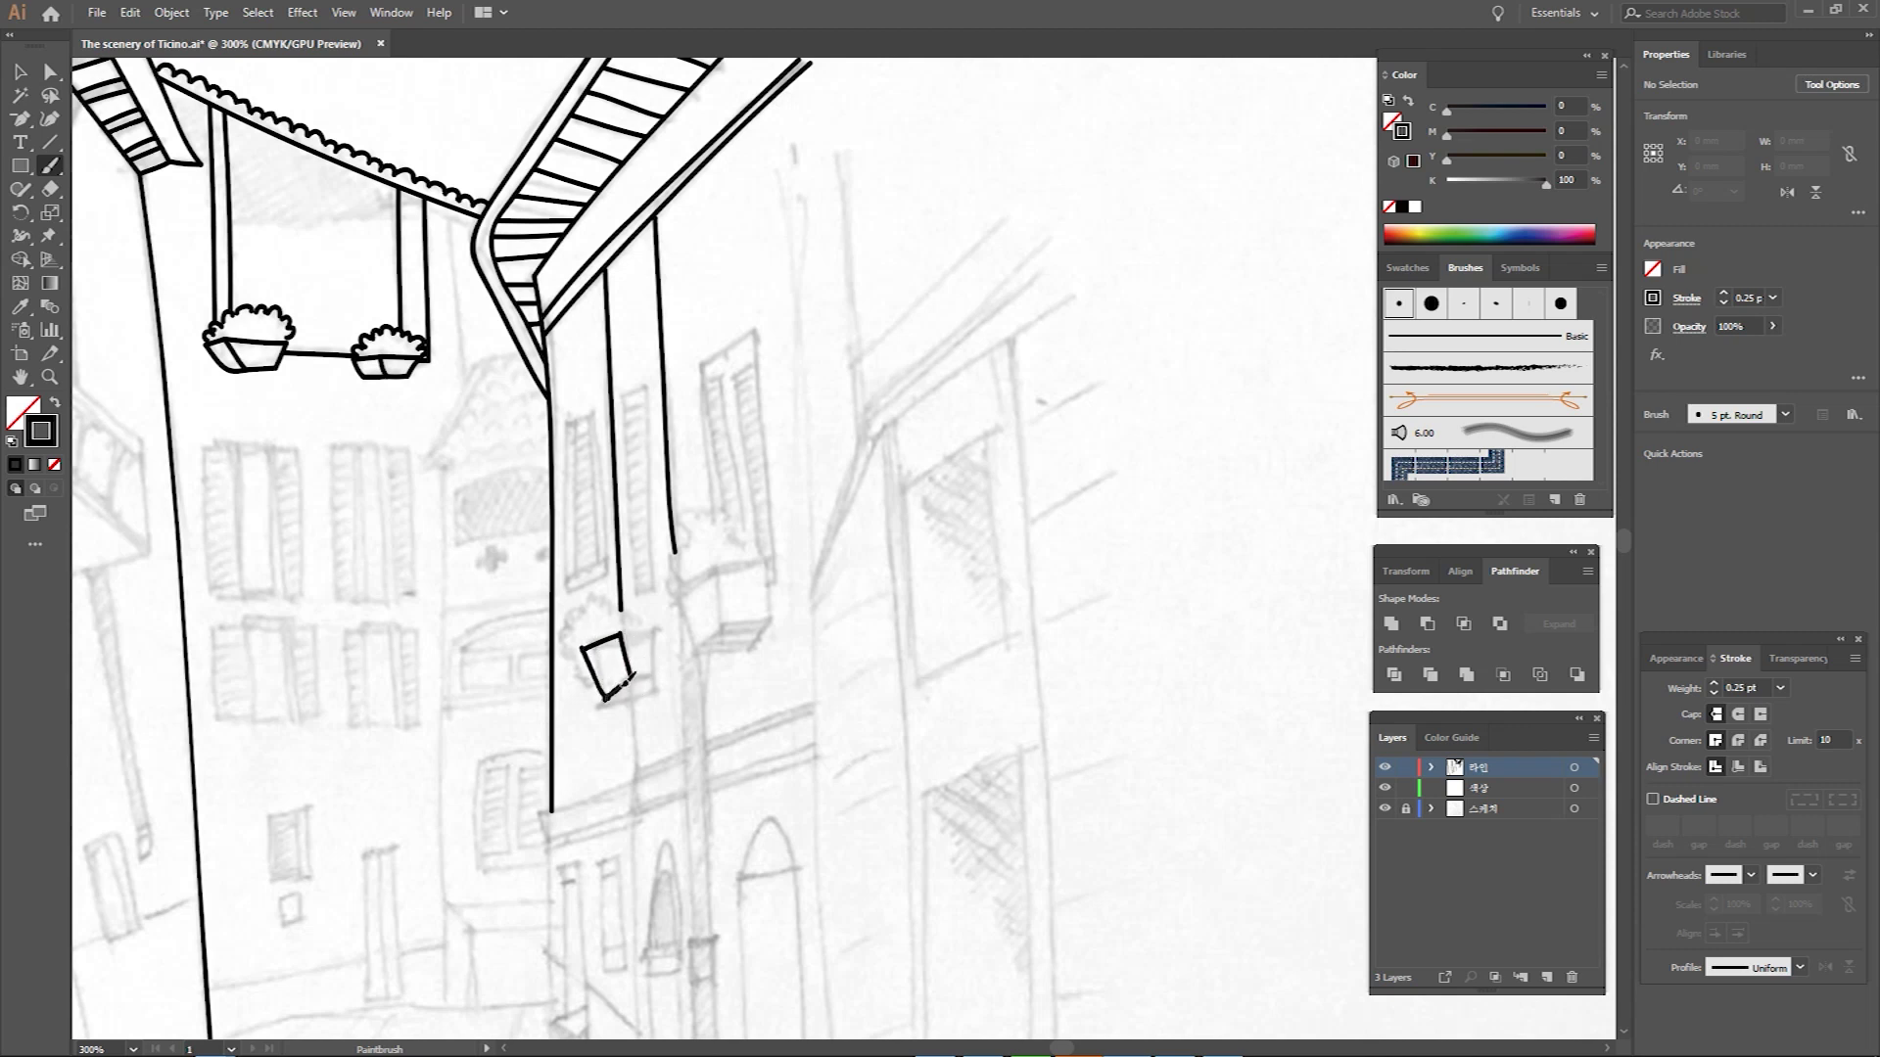
# Ink the hanging flower box outline, its foliage and the adjacent window frame.
pyautogui.moveTo(654, 676)
pyautogui.mouseDown()
pyautogui.moveTo(654, 632)
pyautogui.moveTo(563, 637)
pyautogui.moveTo(586, 685)
pyautogui.mouseUp()
pyautogui.moveTo(564, 421); pyautogui.dragTo(565, 579)
pyautogui.moveTo(575, 421); pyautogui.dragTo(568, 588)
pyautogui.moveTo(566, 422); pyautogui.dragTo(598, 574)
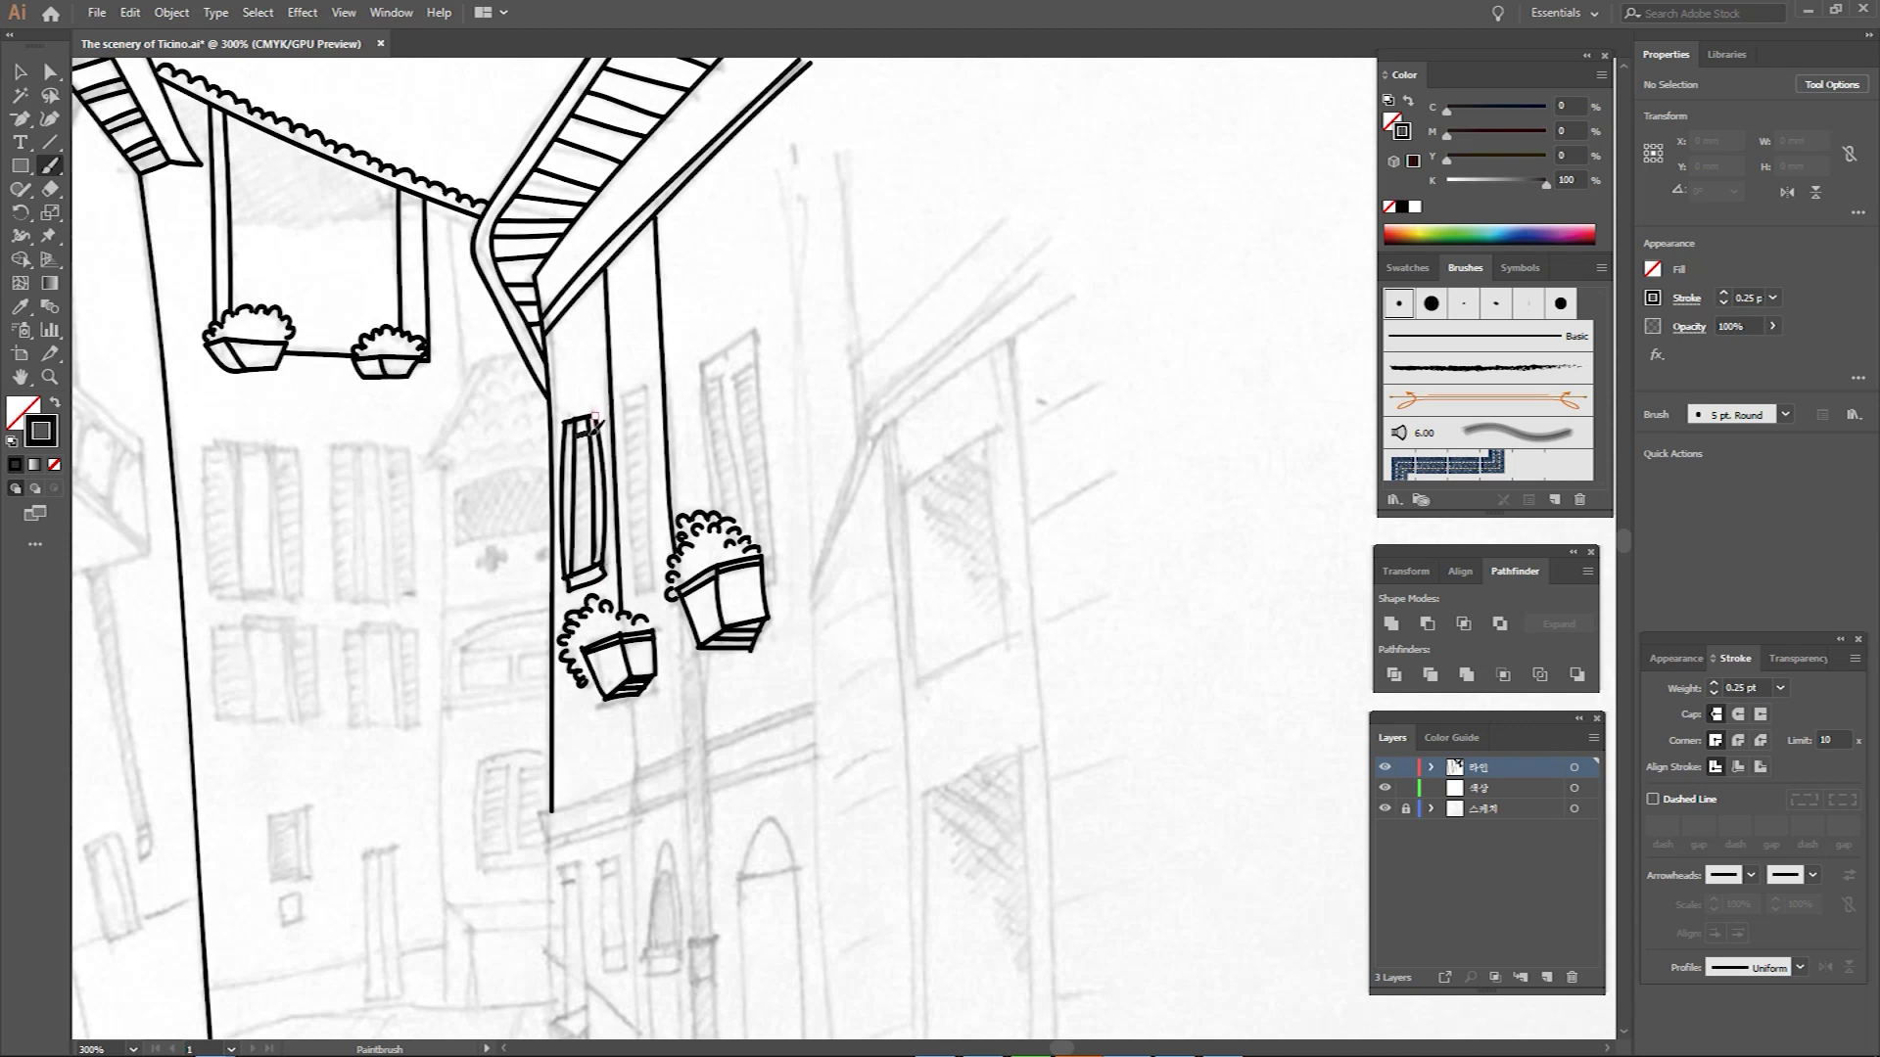
# Add slats and frames to the window shutters.
pyautogui.moveTo(576, 519); pyautogui.dragTo(599, 540)
pyautogui.moveTo(736, 384); pyautogui.dragTo(749, 404)
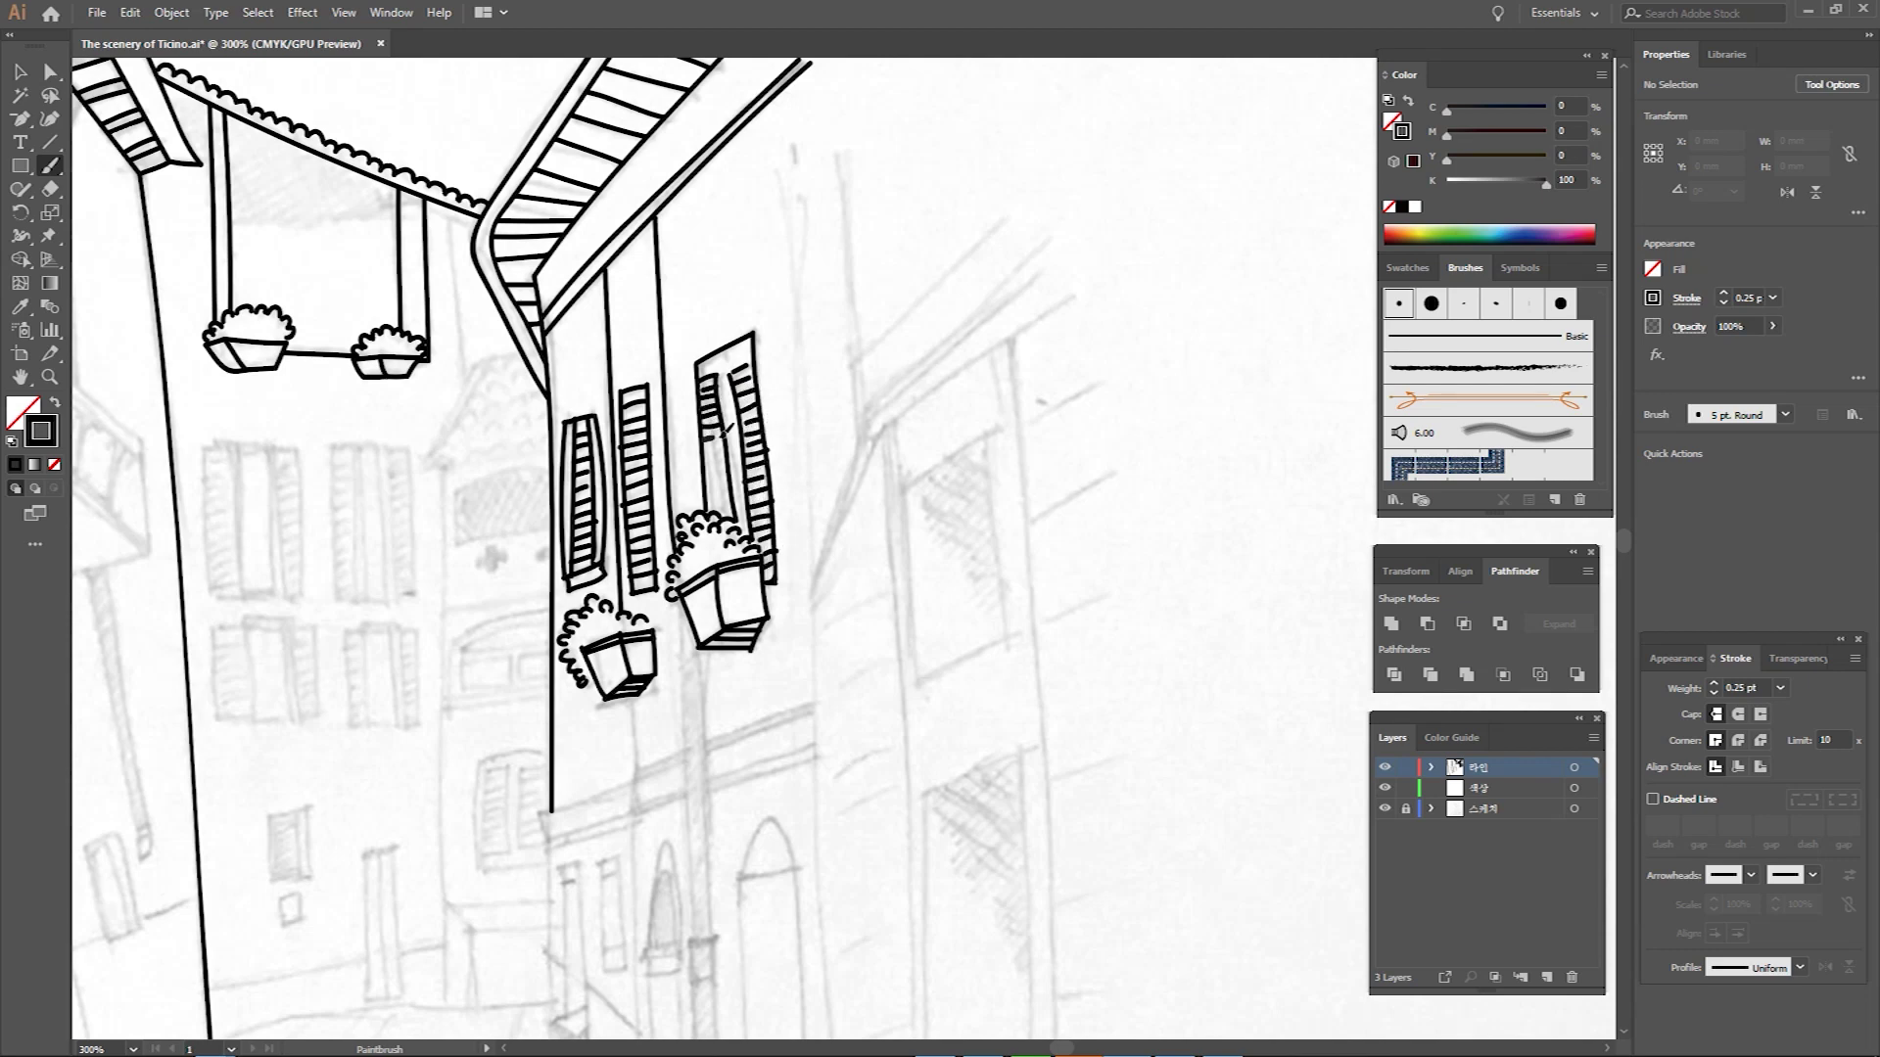
pyautogui.scroll(-5, 720, 504)
pyautogui.moveTo(635, 173); pyautogui.dragTo(645, 497)
pyautogui.moveTo(658, 206)
pyautogui.mouseDown()
pyautogui.moveTo(669, 494)
pyautogui.moveTo(646, 543)
pyautogui.moveTo(726, 722)
pyautogui.mouseUp()
pyautogui.scroll(-2, 675, 526)
# Ink the drainpipe down to its base, a window, the arched doorway and the tall right building's edge.
pyautogui.moveTo(575, 274); pyautogui.dragTo(581, 445)
pyautogui.moveTo(627, 308); pyautogui.dragTo(628, 416)
pyautogui.moveTo(682, 390); pyautogui.dragTo(725, 390)
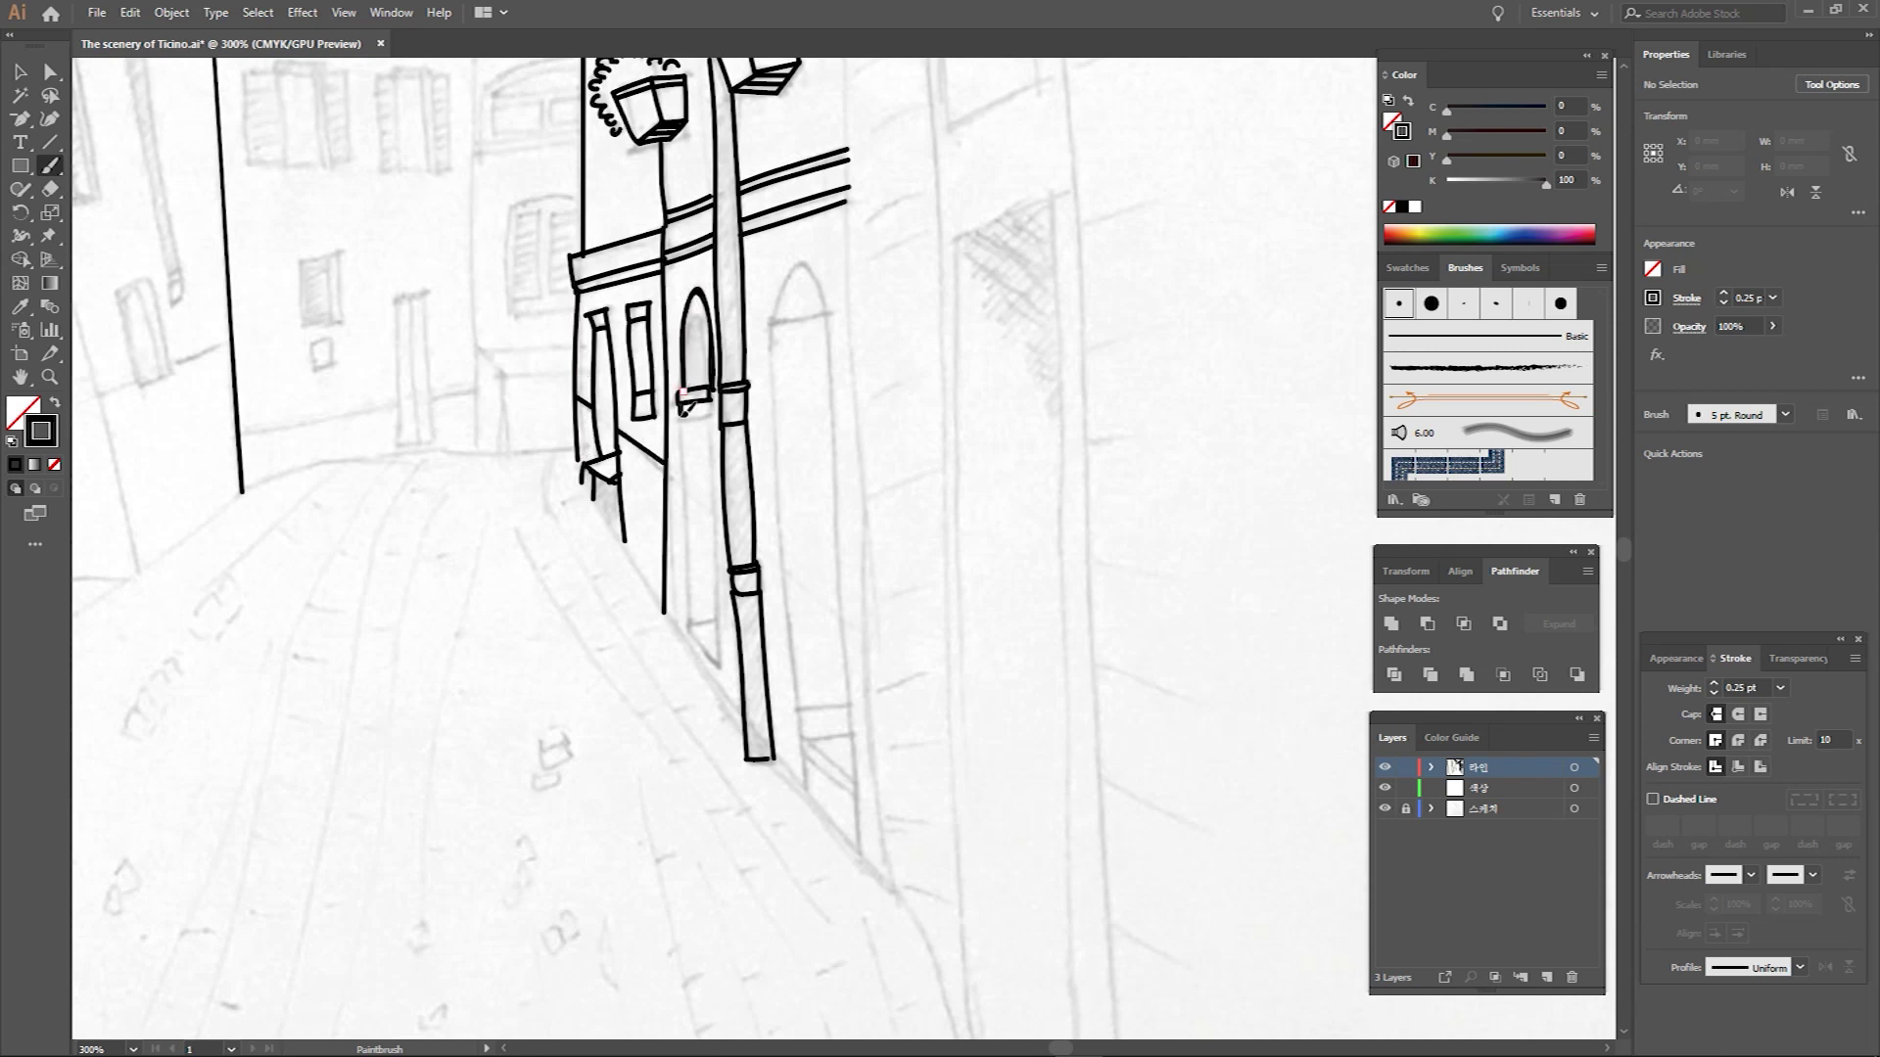
pyautogui.scroll(-3, 705, 411)
pyautogui.moveTo(690, 274); pyautogui.dragTo(725, 529)
pyautogui.moveTo(690, 162); pyautogui.dragTo(708, 254)
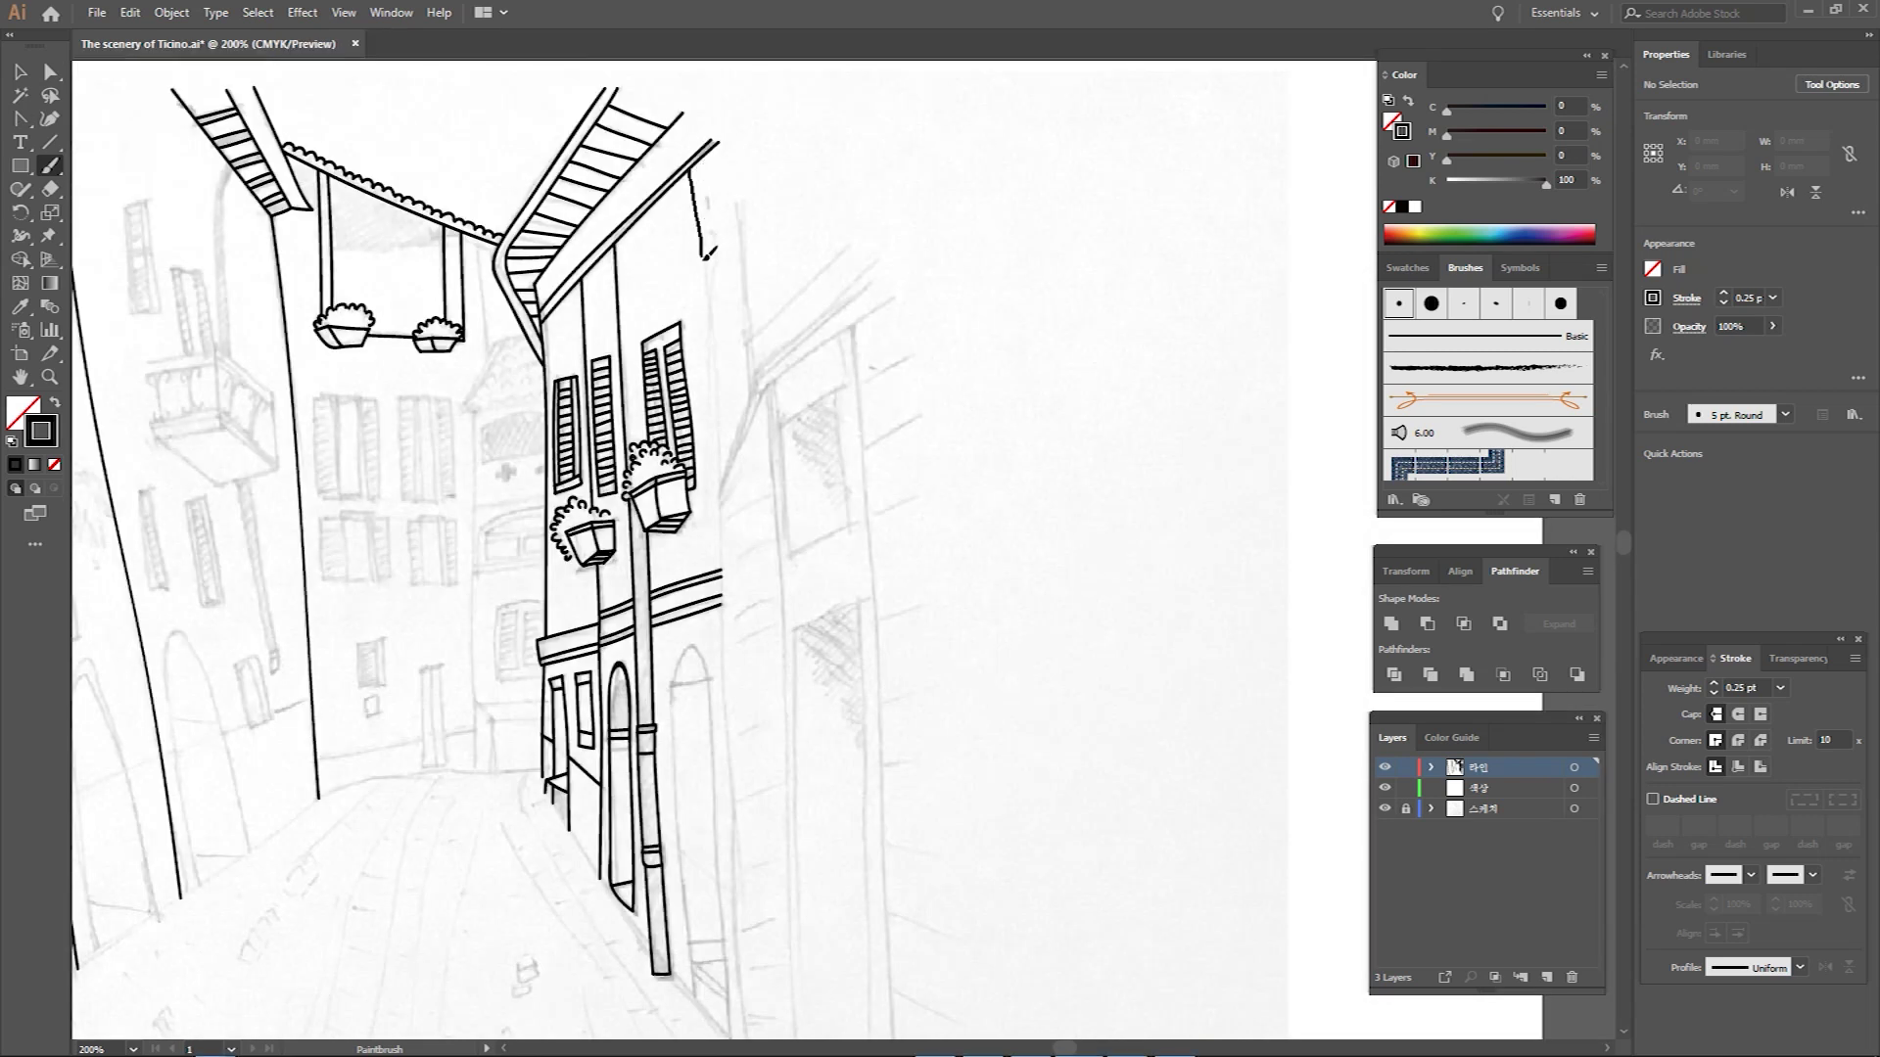
# Extend the right building's edge downward and add horizontal lines off it.
pyautogui.moveTo(716, 341); pyautogui.dragTo(741, 962)
pyautogui.moveTo(739, 135)
pyautogui.mouseDown()
pyautogui.moveTo(666, 161)
pyautogui.moveTo(671, 227)
pyautogui.mouseUp()
pyautogui.moveTo(780, 258); pyautogui.dragTo(674, 299)
pyautogui.moveTo(765, 374); pyautogui.dragTo(683, 403)
pyautogui.moveTo(687, 490); pyautogui.dragTo(789, 460)
pyautogui.moveTo(689, 548); pyautogui.dragTo(773, 533)
pyautogui.moveTo(694, 629); pyautogui.dragTo(784, 623)
pyautogui.moveTo(697, 710); pyautogui.dragTo(792, 705)
pyautogui.scroll(-5, 725, 685)
# Add five more horizontal facade lines and a short stroke near the building base.
pyautogui.moveTo(720, 364); pyautogui.dragTo(802, 401)
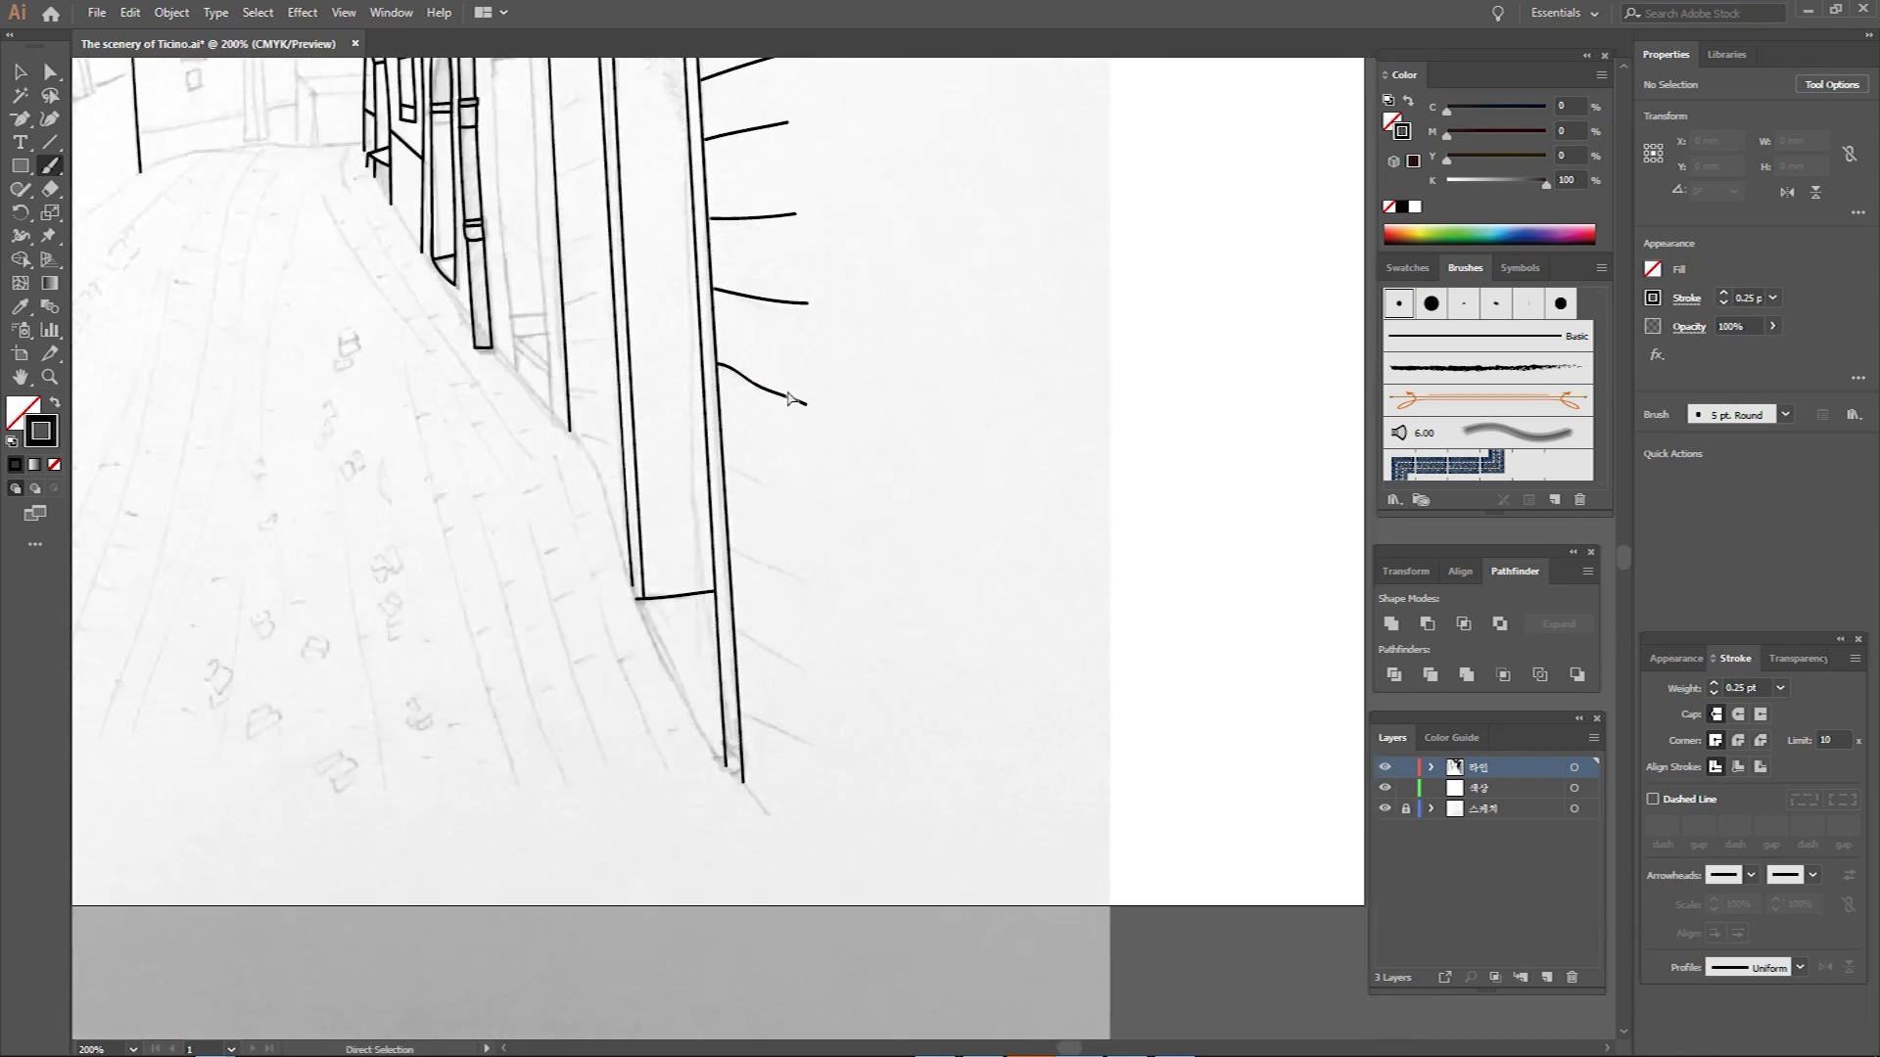
pyautogui.moveTo(722, 465); pyautogui.dragTo(823, 497)
pyautogui.moveTo(729, 549); pyautogui.dragTo(824, 583)
pyautogui.moveTo(734, 629); pyautogui.dragTo(821, 676)
pyautogui.moveTo(741, 713); pyautogui.dragTo(819, 749)
pyautogui.scroll(2, 784, 685)
pyautogui.moveTo(662, 513); pyautogui.dragTo(577, 515)
# Ink short strokes by the building edge and the line along the building base.
pyautogui.scroll(3, 662, 416)
pyautogui.scroll(3, 615, 364)
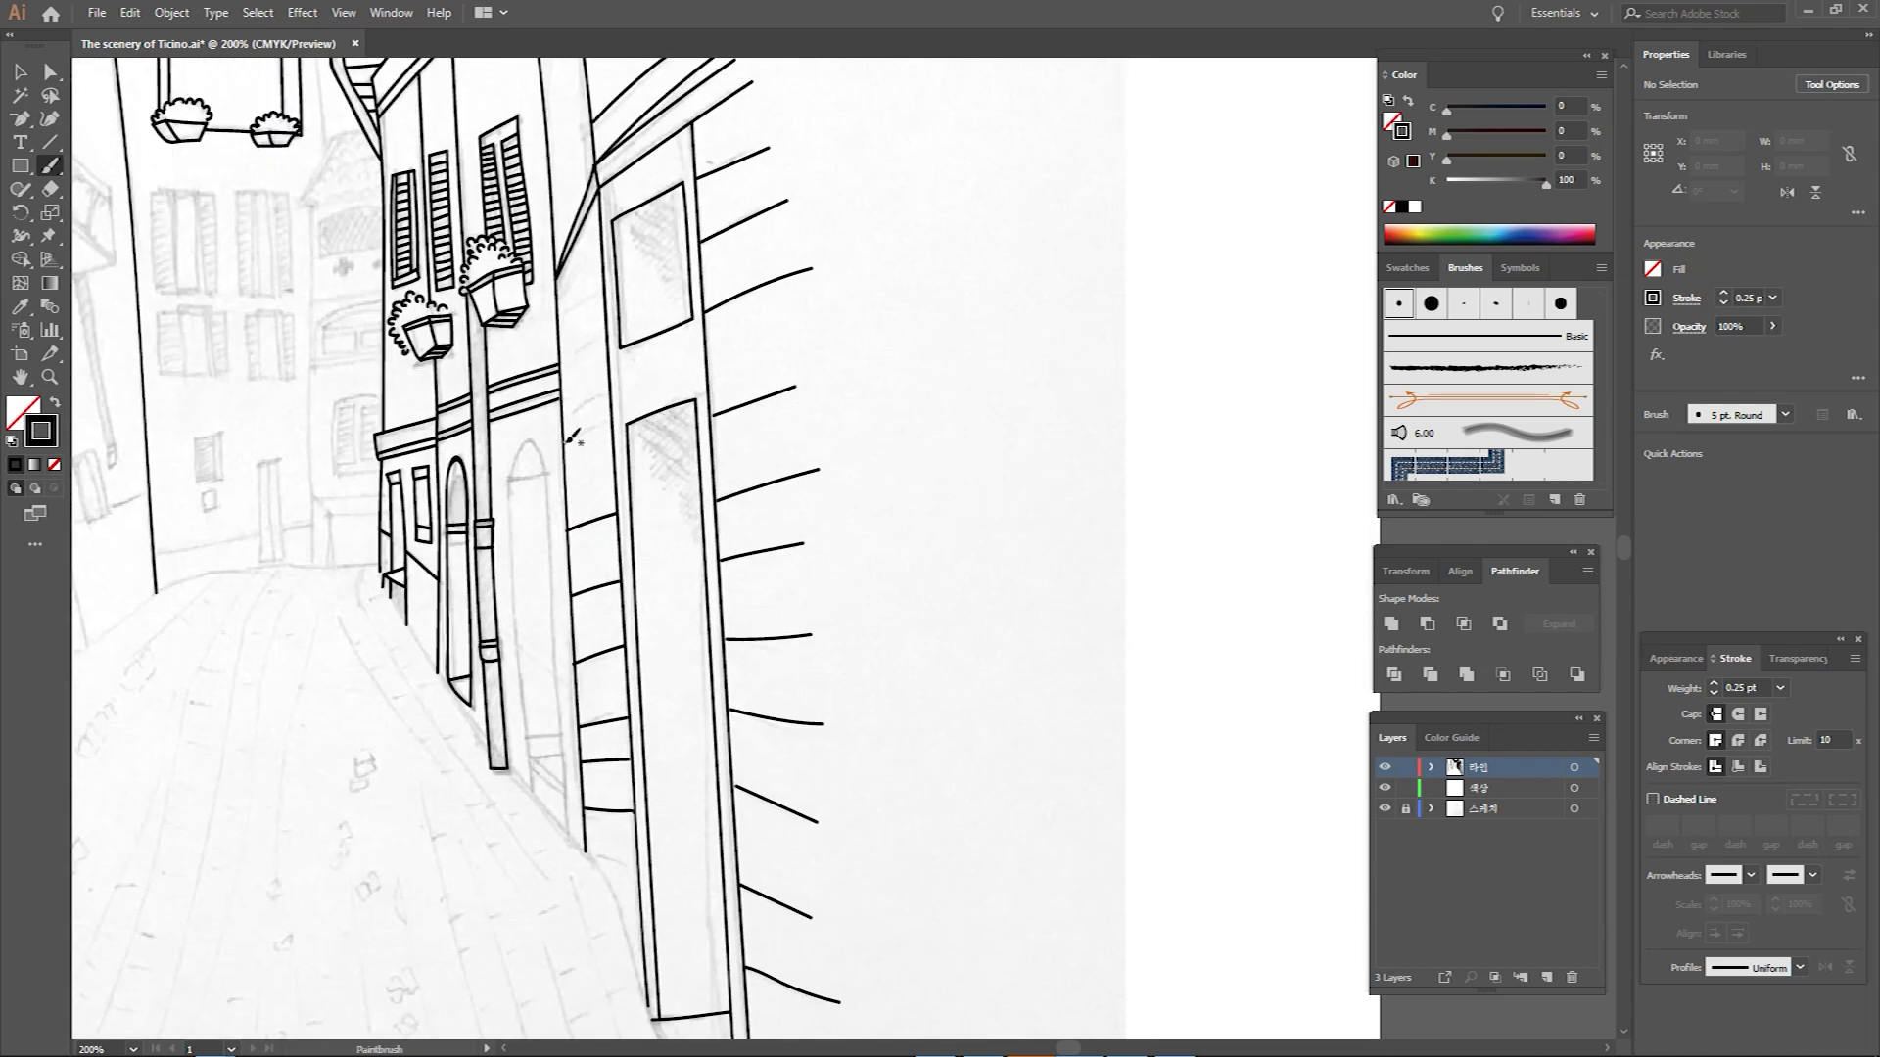
pyautogui.moveTo(605, 292); pyautogui.dragTo(791, 96)
pyautogui.moveTo(707, 564); pyautogui.dragTo(740, 554)
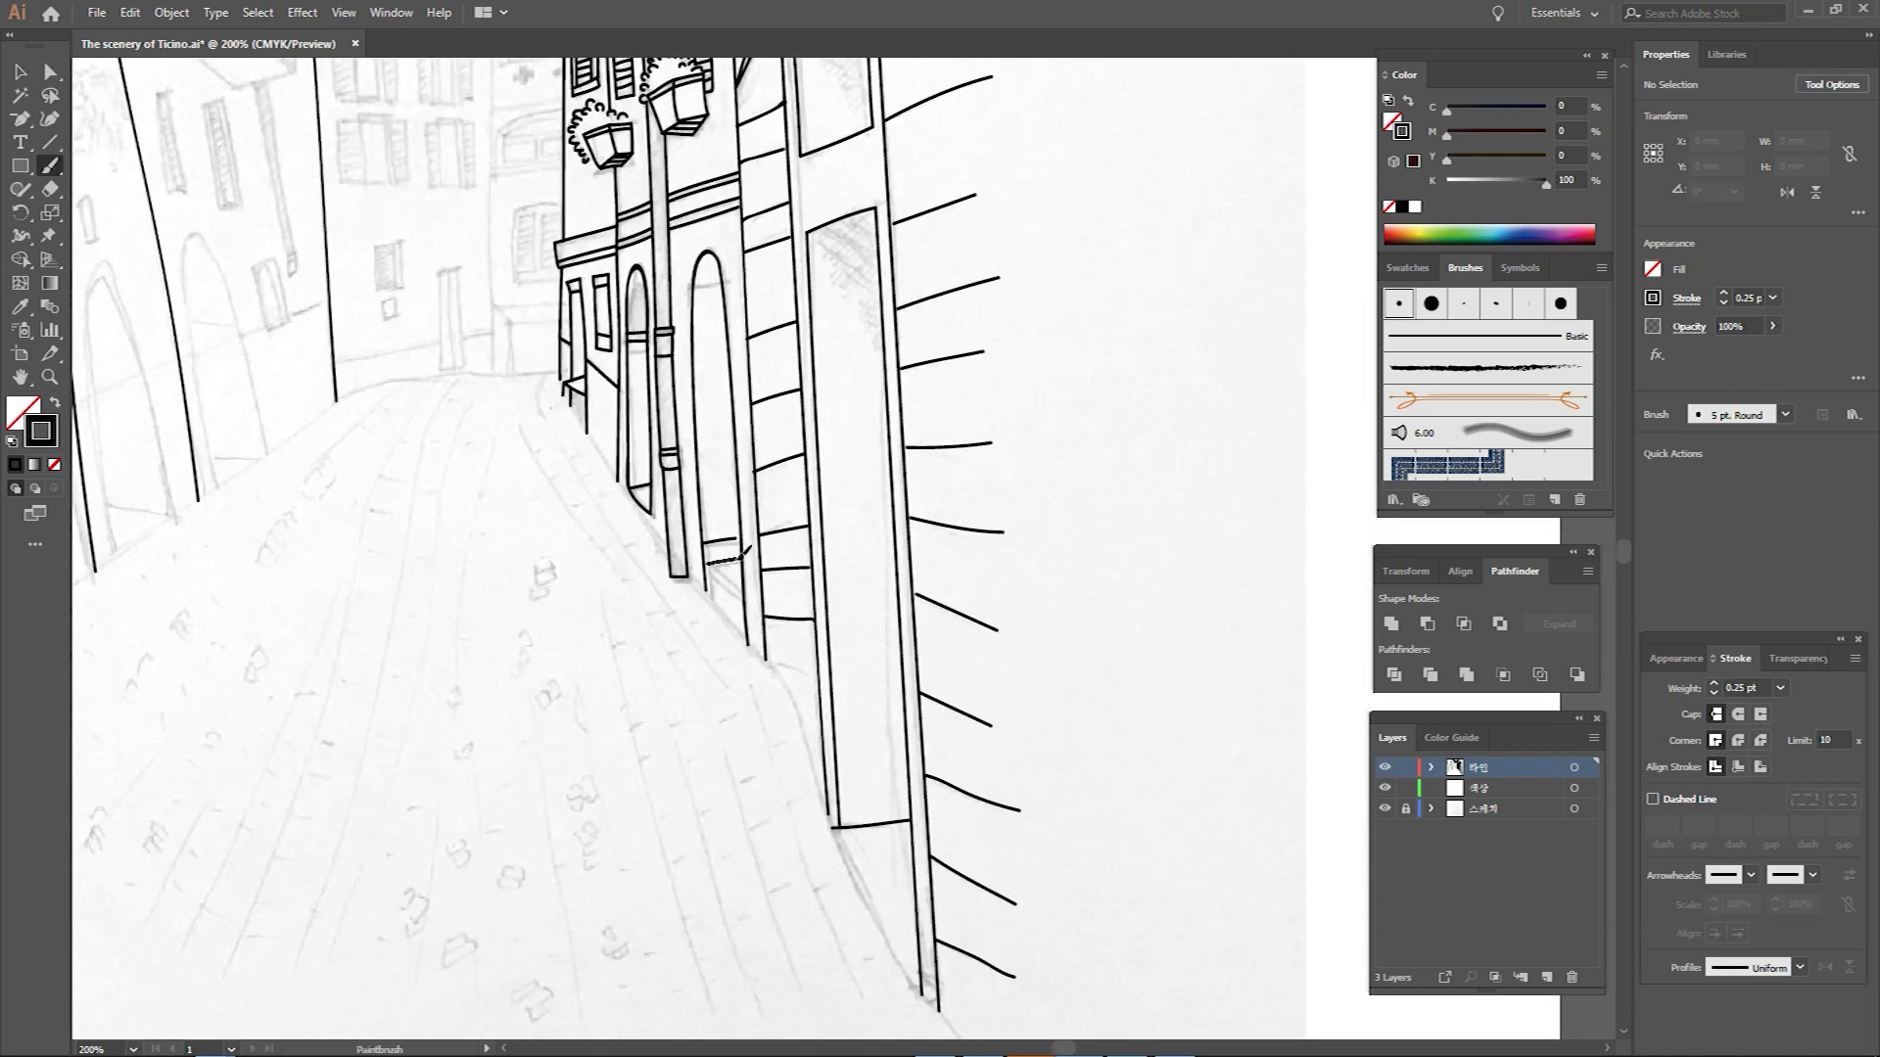
pyautogui.moveTo(562, 390)
pyautogui.mouseDown()
pyautogui.moveTo(795, 690)
pyautogui.moveTo(964, 1033)
pyautogui.mouseUp()
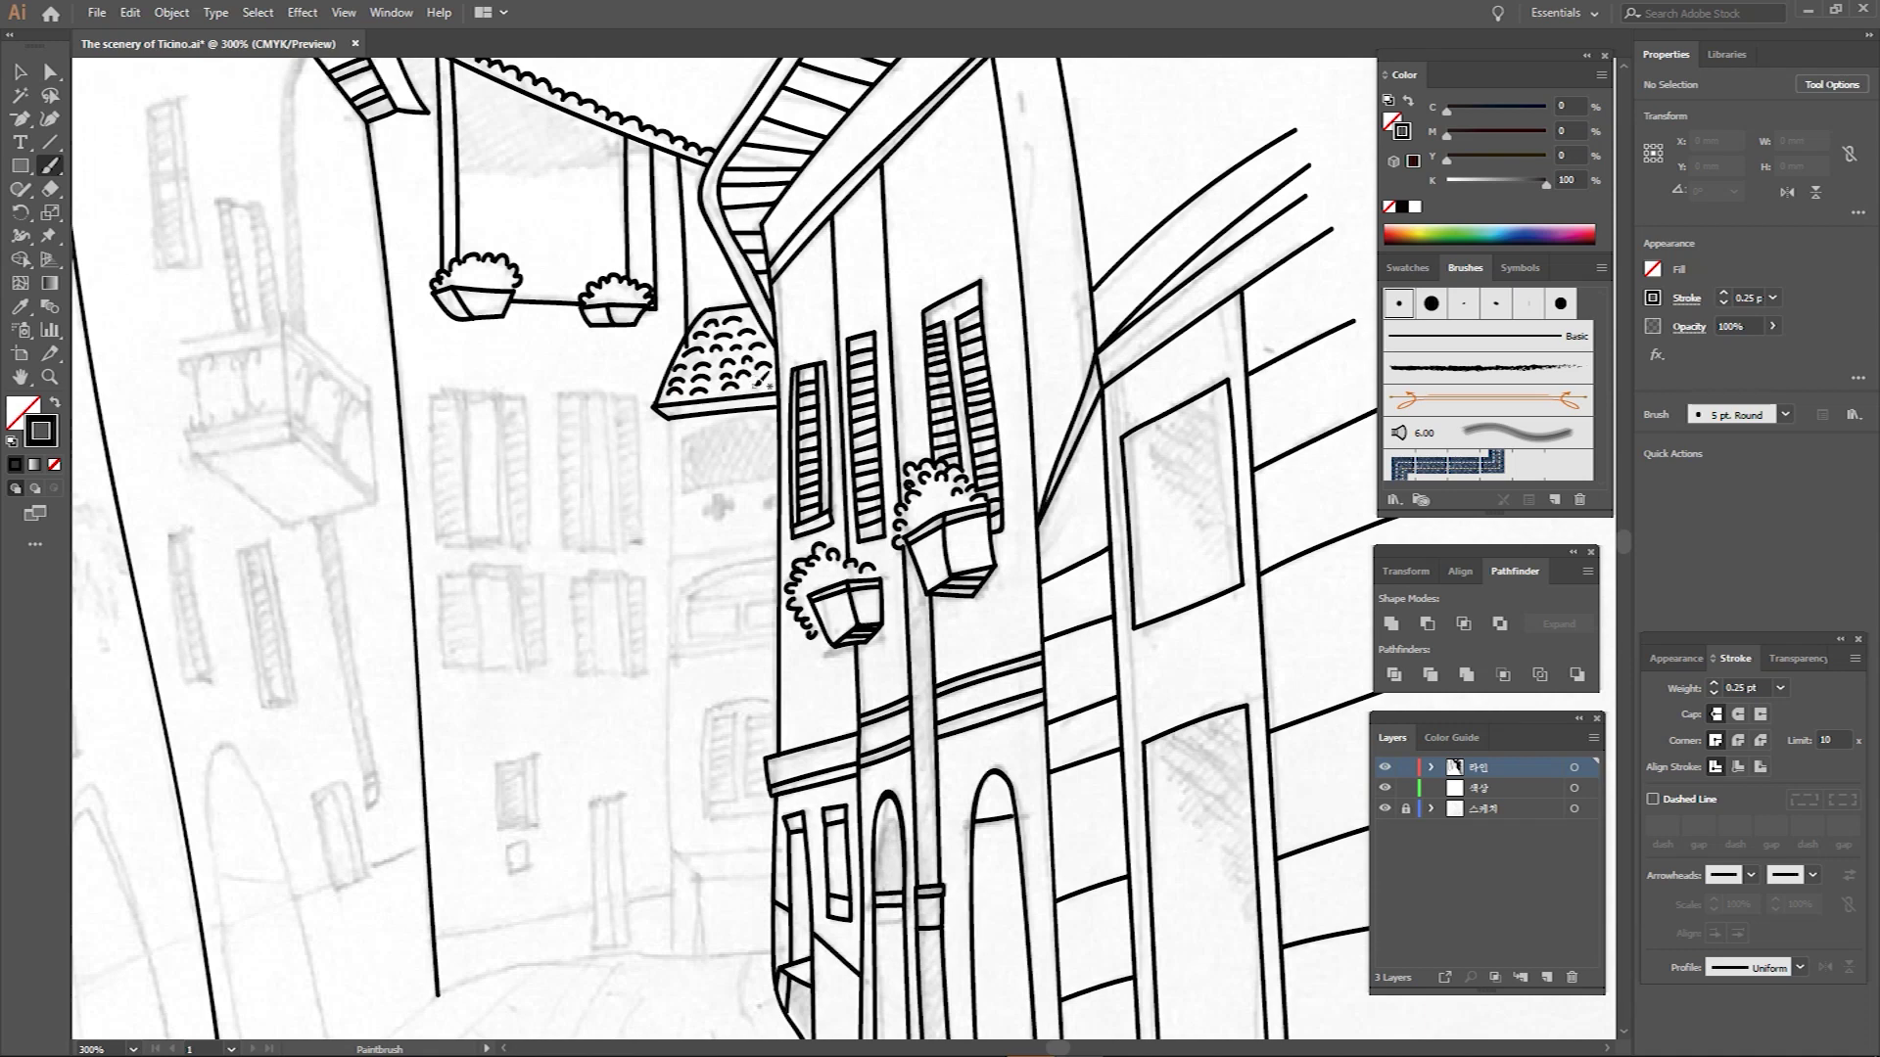
# Ink the line under the tiled awning, a vertical edge with window outlines, and shutter slats.
pyautogui.moveTo(767, 374)
pyautogui.mouseDown()
pyautogui.moveTo(723, 276)
pyautogui.moveTo(641, 343)
pyautogui.moveTo(639, 386)
pyautogui.moveTo(734, 373)
pyautogui.mouseUp()
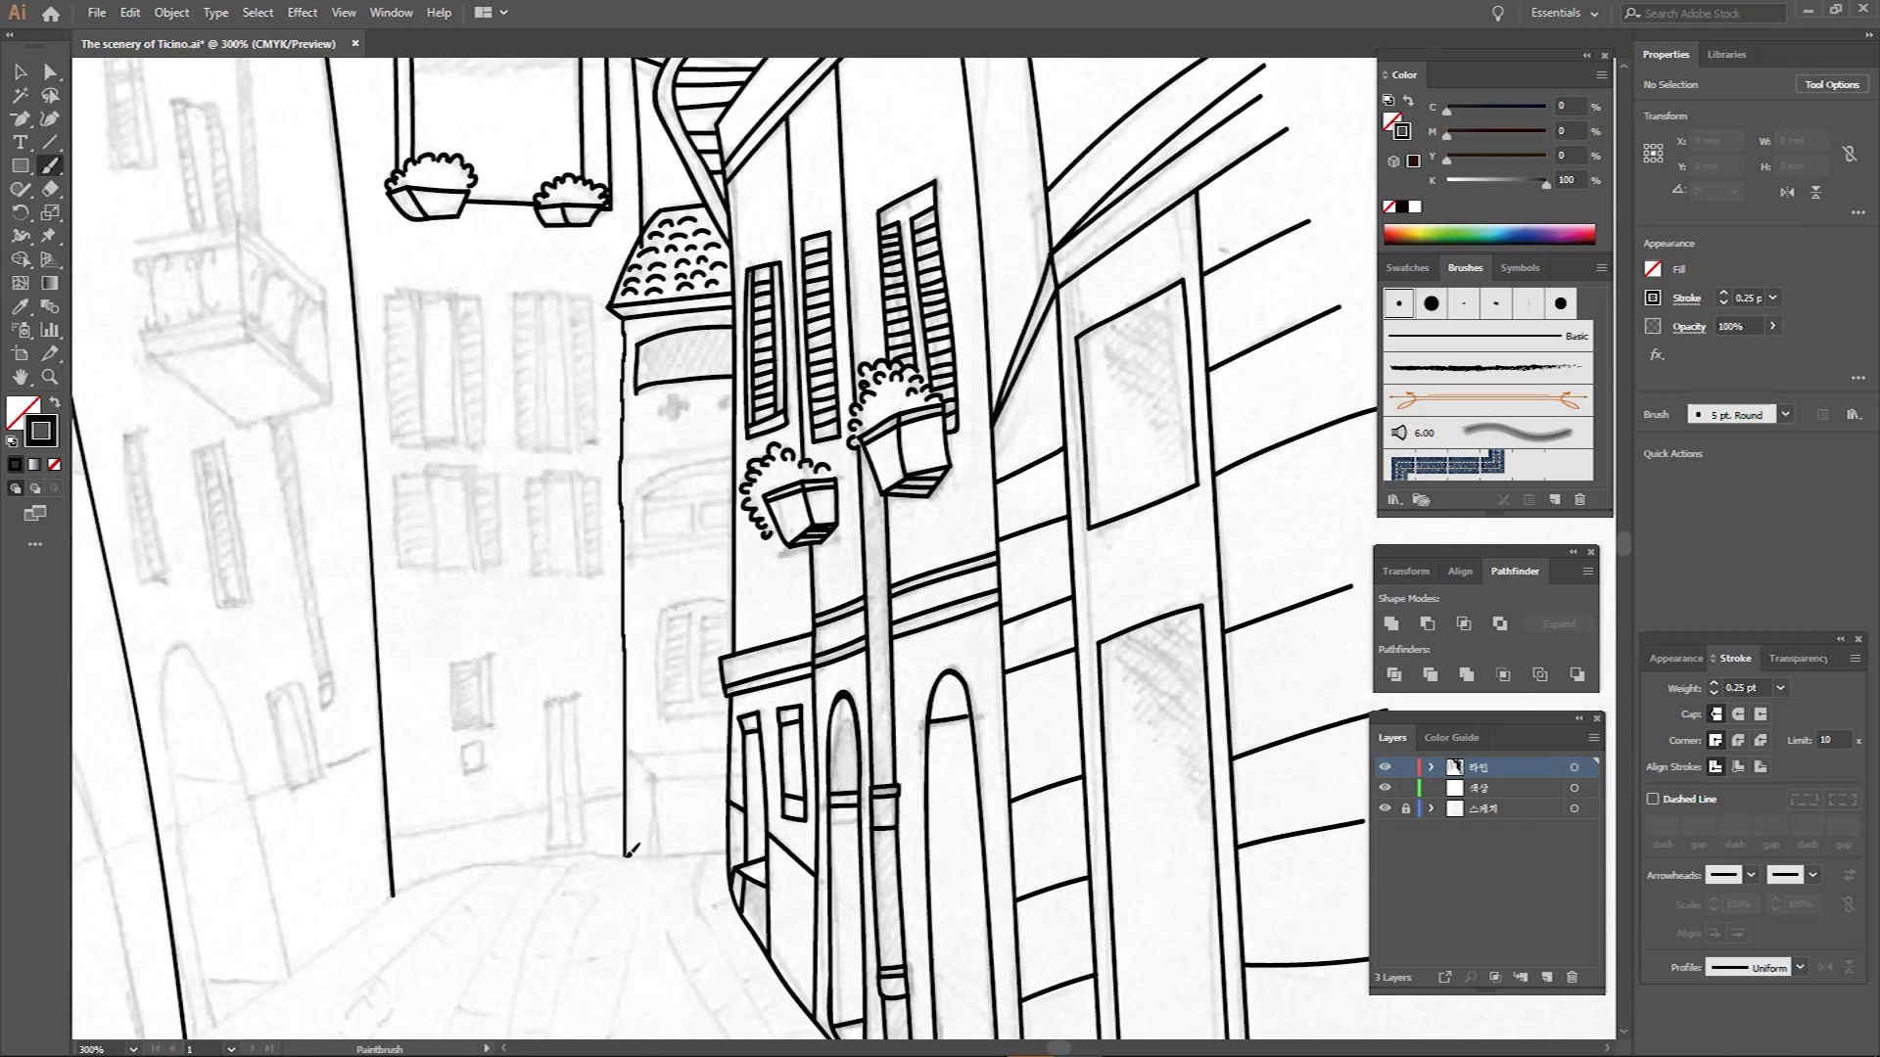
pyautogui.moveTo(623, 480); pyautogui.dragTo(627, 858)
pyautogui.moveTo(711, 697); pyautogui.dragTo(724, 661)
pyautogui.scroll(3, 654, 99)
pyautogui.hscroll(-6, 654, 99)
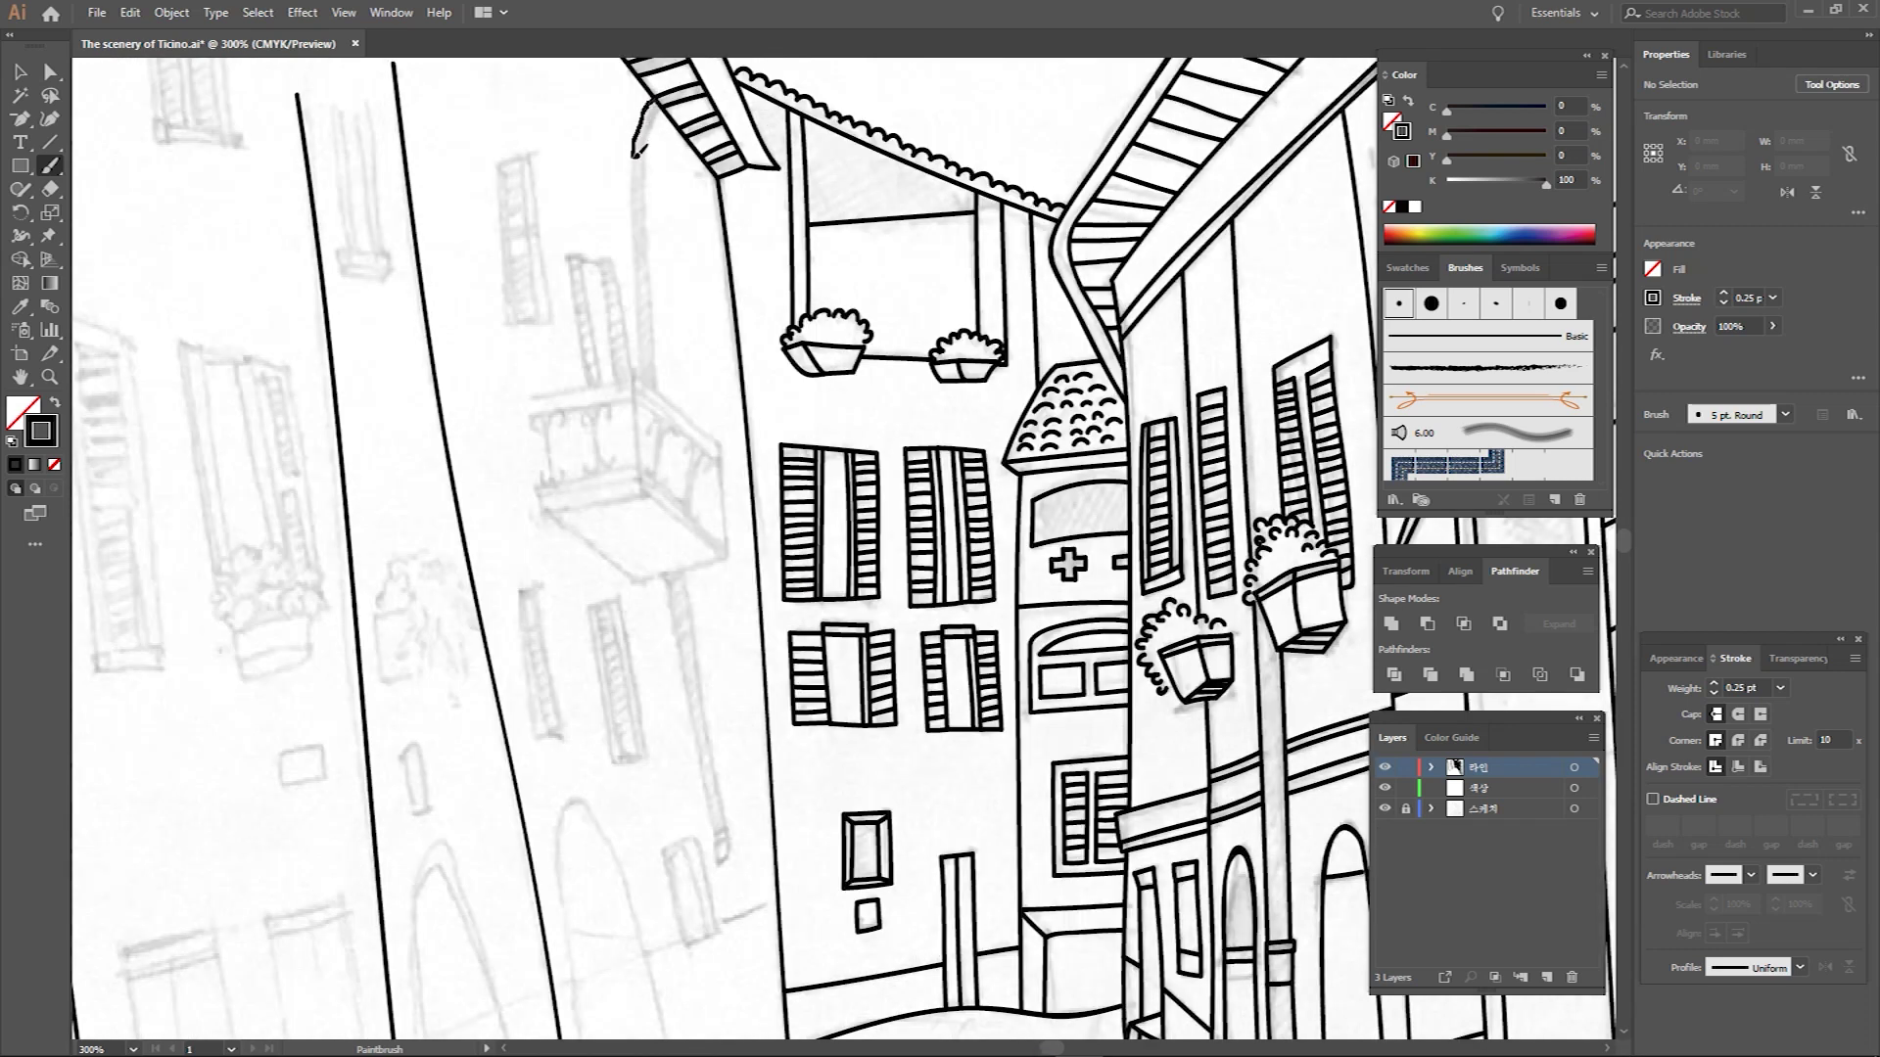
# Ink the left building's drainpipe and the balcony with parallel rails and a curled railing ornament.
pyautogui.moveTo(646, 363); pyautogui.dragTo(641, 378)
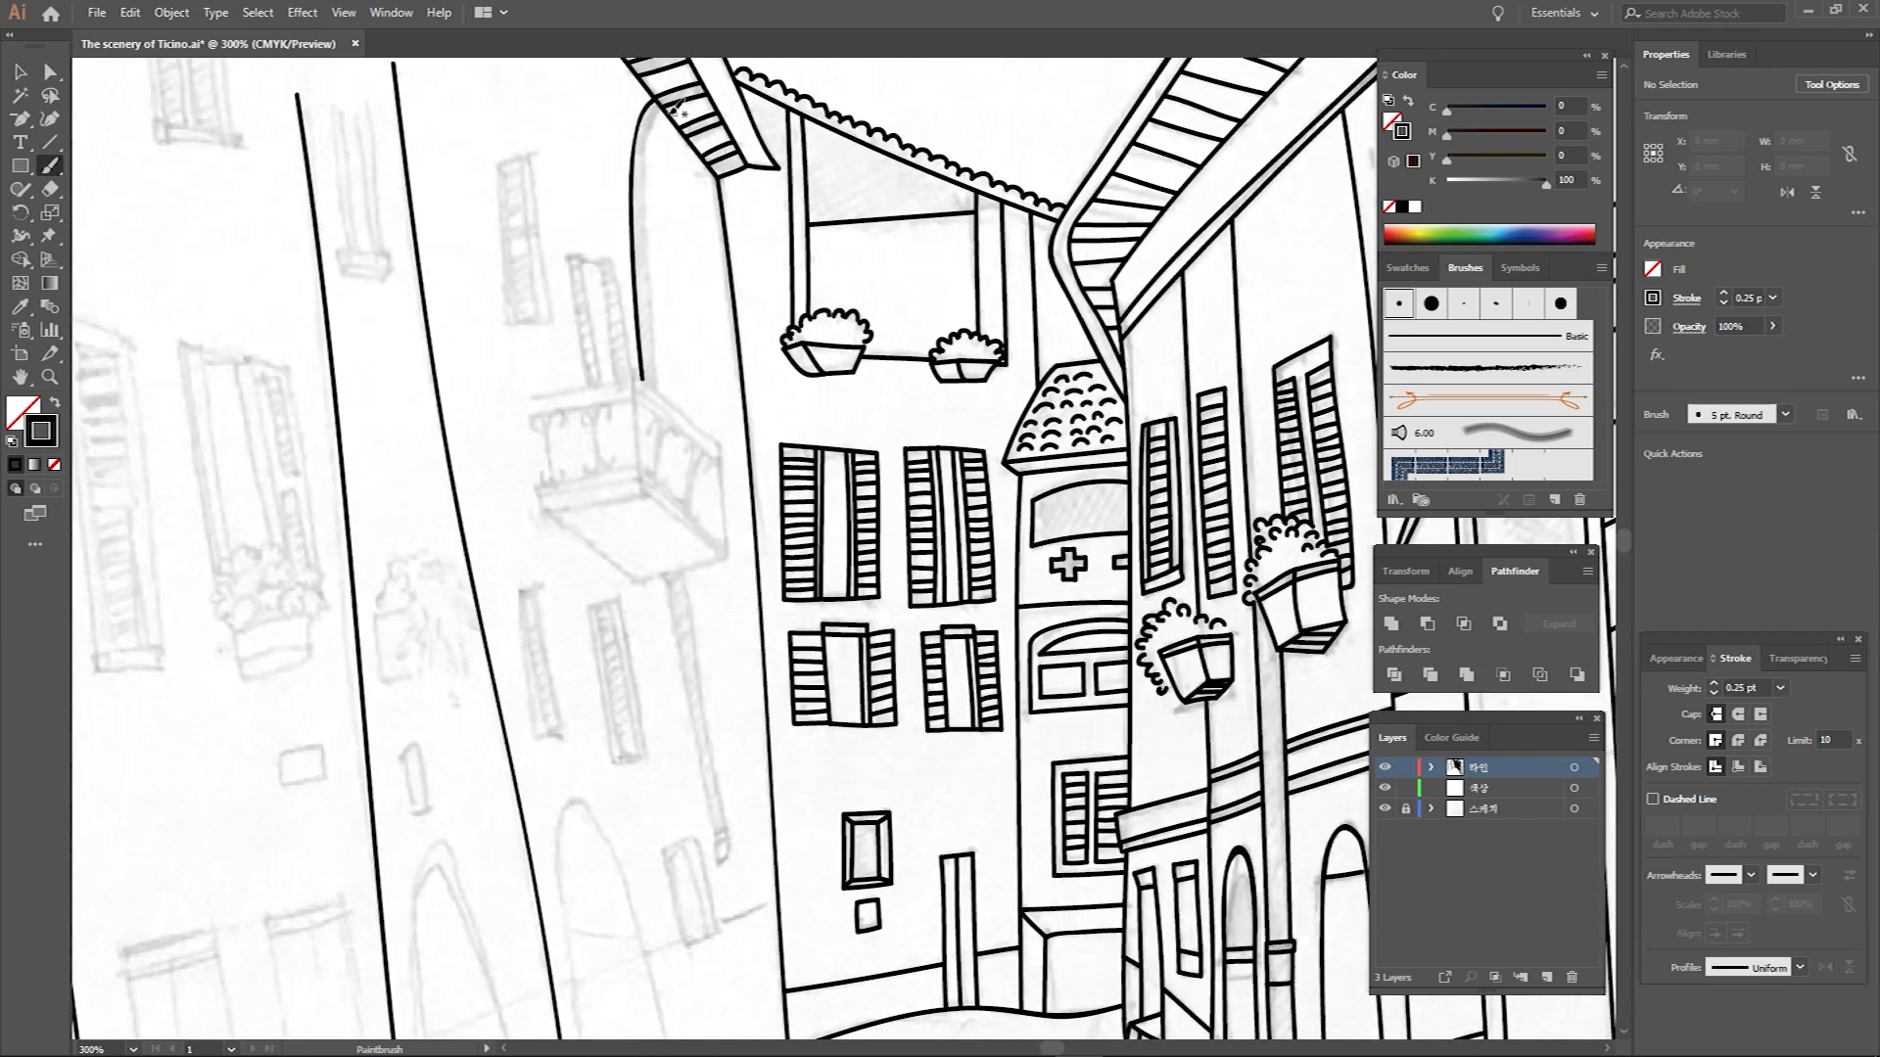
pyautogui.moveTo(647, 260); pyautogui.dragTo(648, 331)
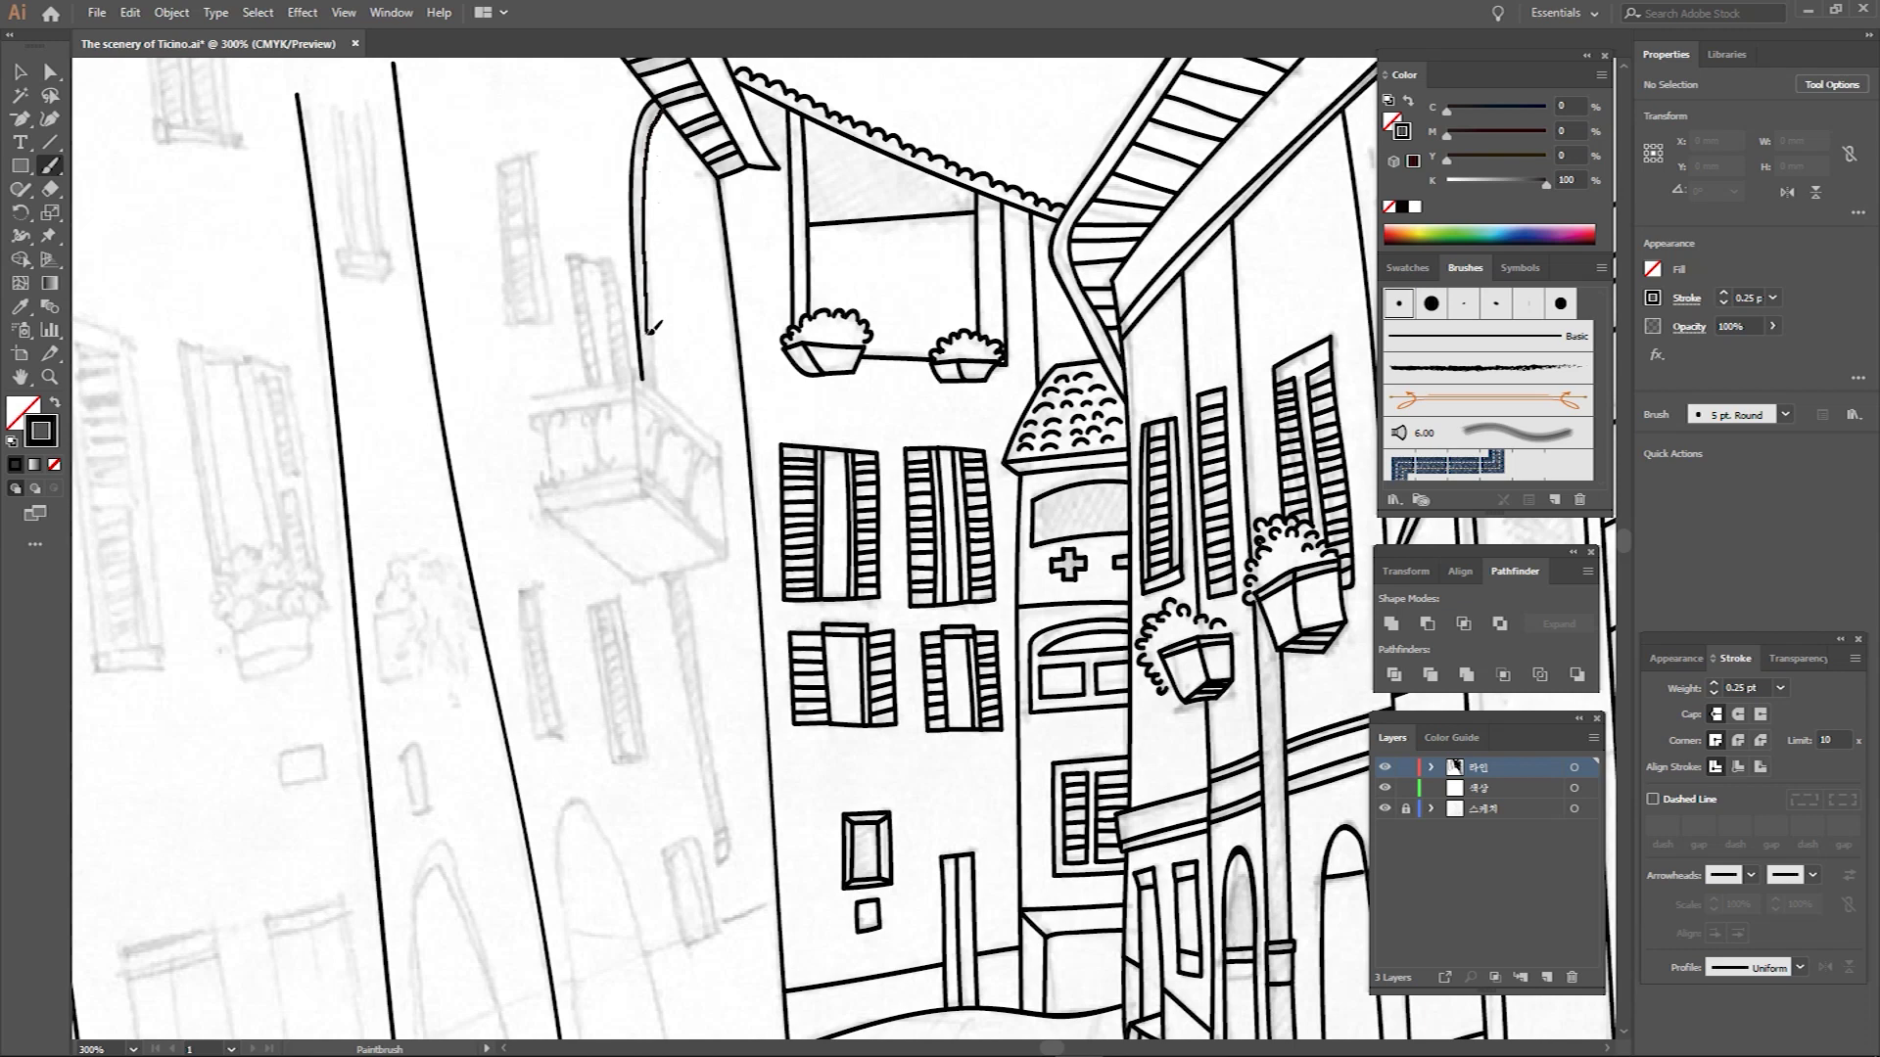
pyautogui.scroll(-2, 654, 379)
pyautogui.moveTo(749, 451); pyautogui.dragTo(746, 448)
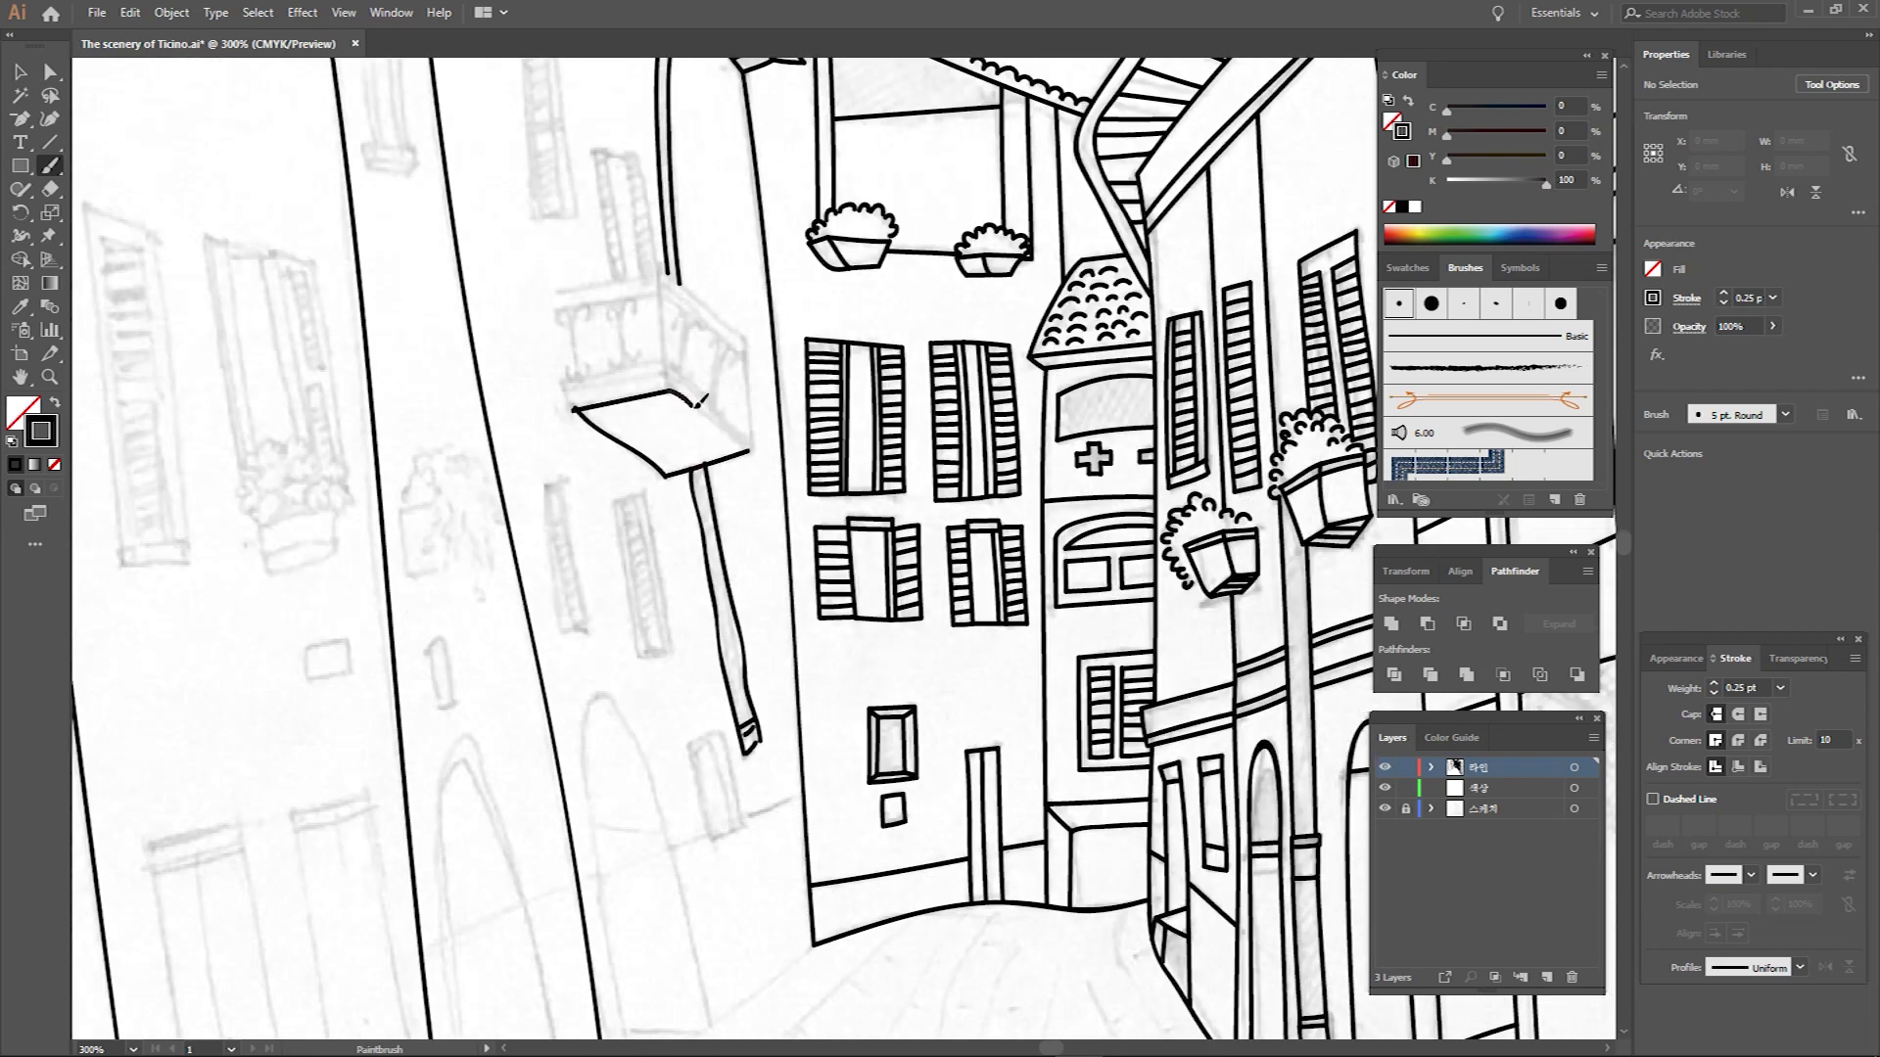
pyautogui.moveTo(662, 324); pyautogui.dragTo(661, 387)
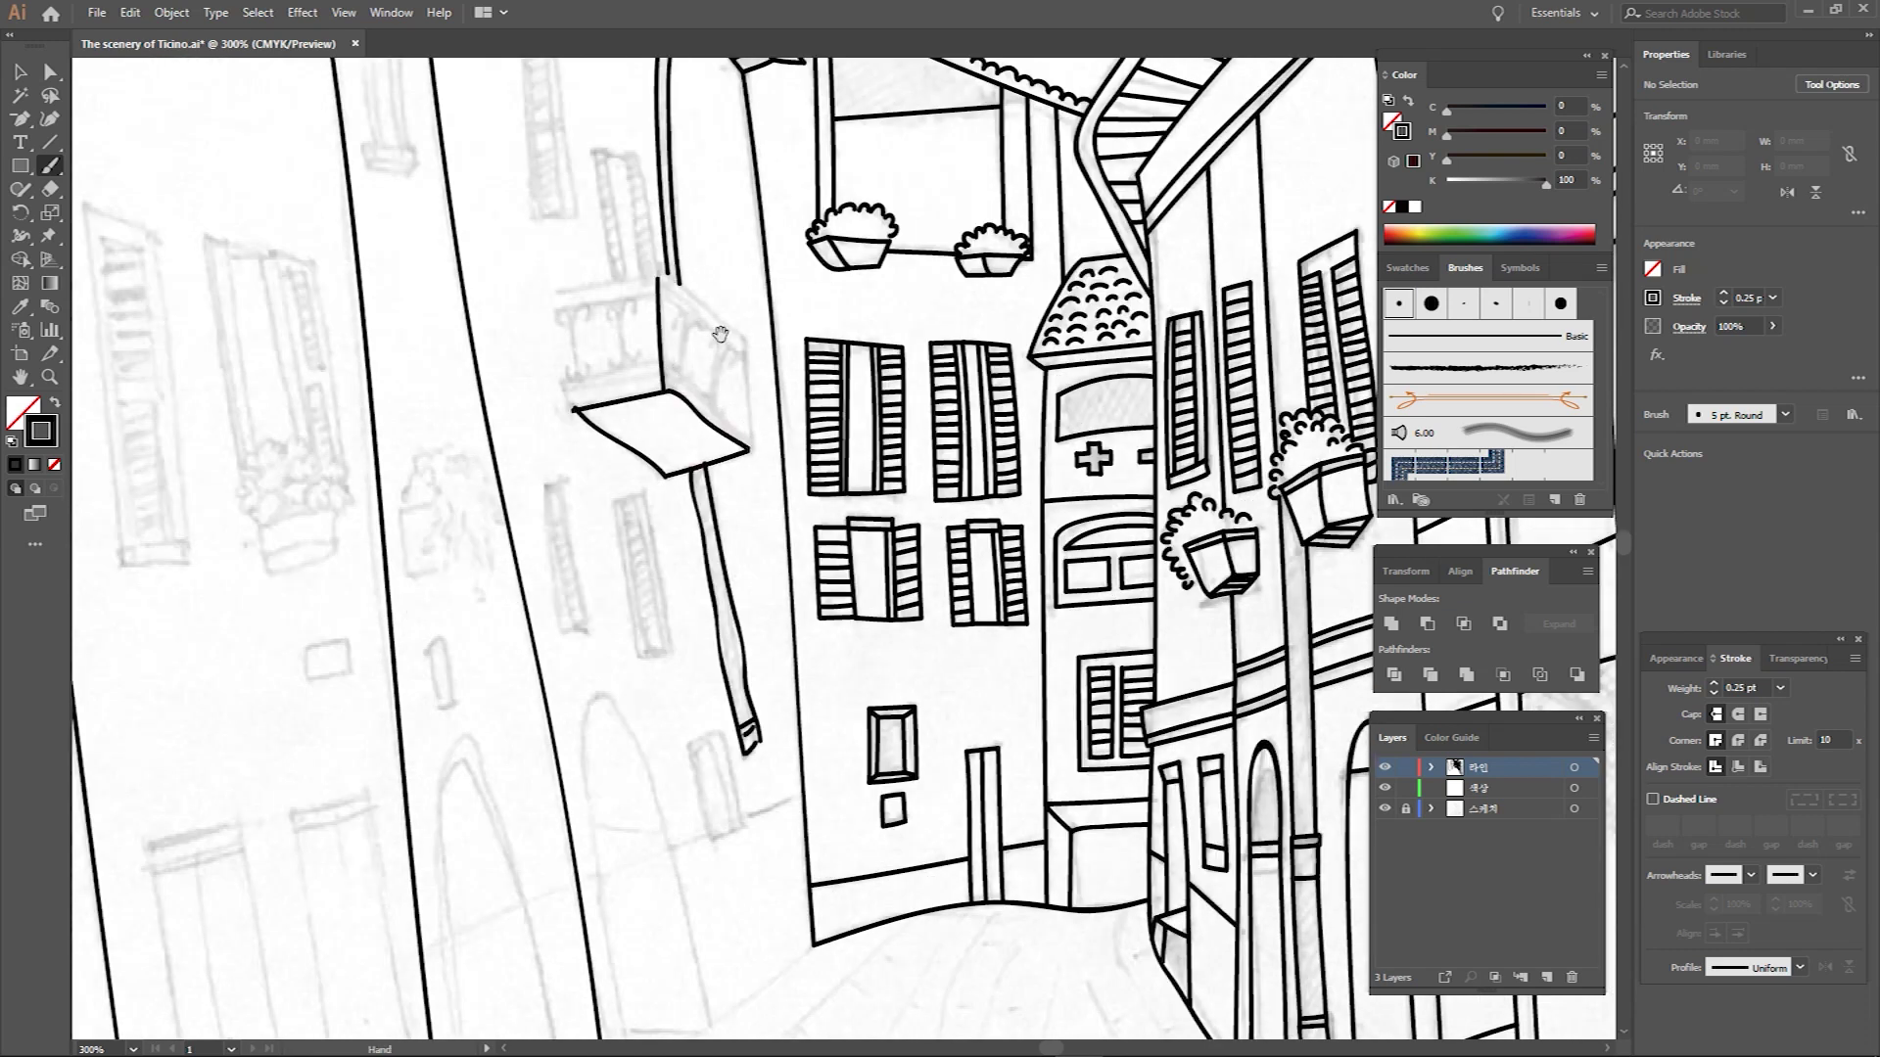
pyautogui.scroll(2, 662, 386)
pyautogui.moveTo(554, 419); pyautogui.dragTo(653, 423)
pyautogui.moveTo(566, 501)
pyautogui.mouseDown()
pyautogui.moveTo(662, 486)
pyautogui.moveTo(568, 511)
pyautogui.mouseUp()
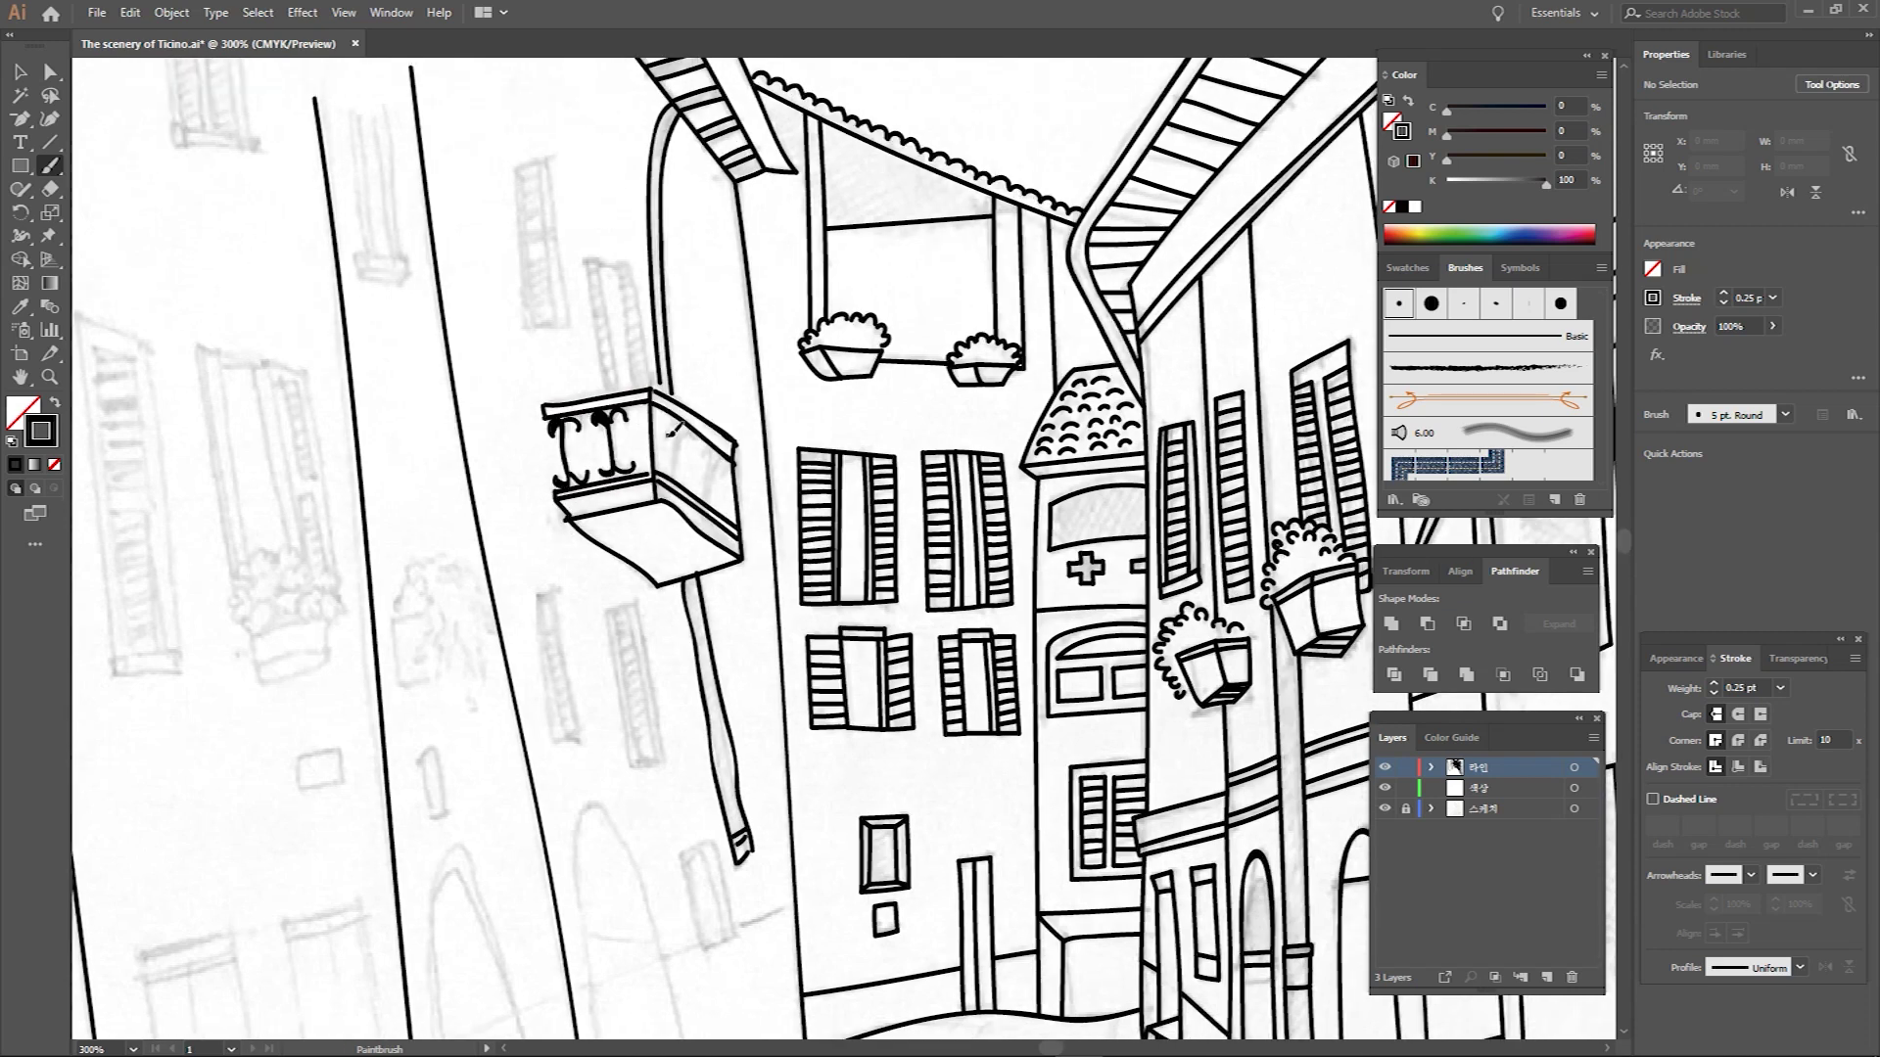
pyautogui.moveTo(683, 439)
pyautogui.mouseDown()
pyautogui.moveTo(672, 470)
pyautogui.moveTo(707, 462)
pyautogui.moveTo(697, 492)
pyautogui.mouseUp()
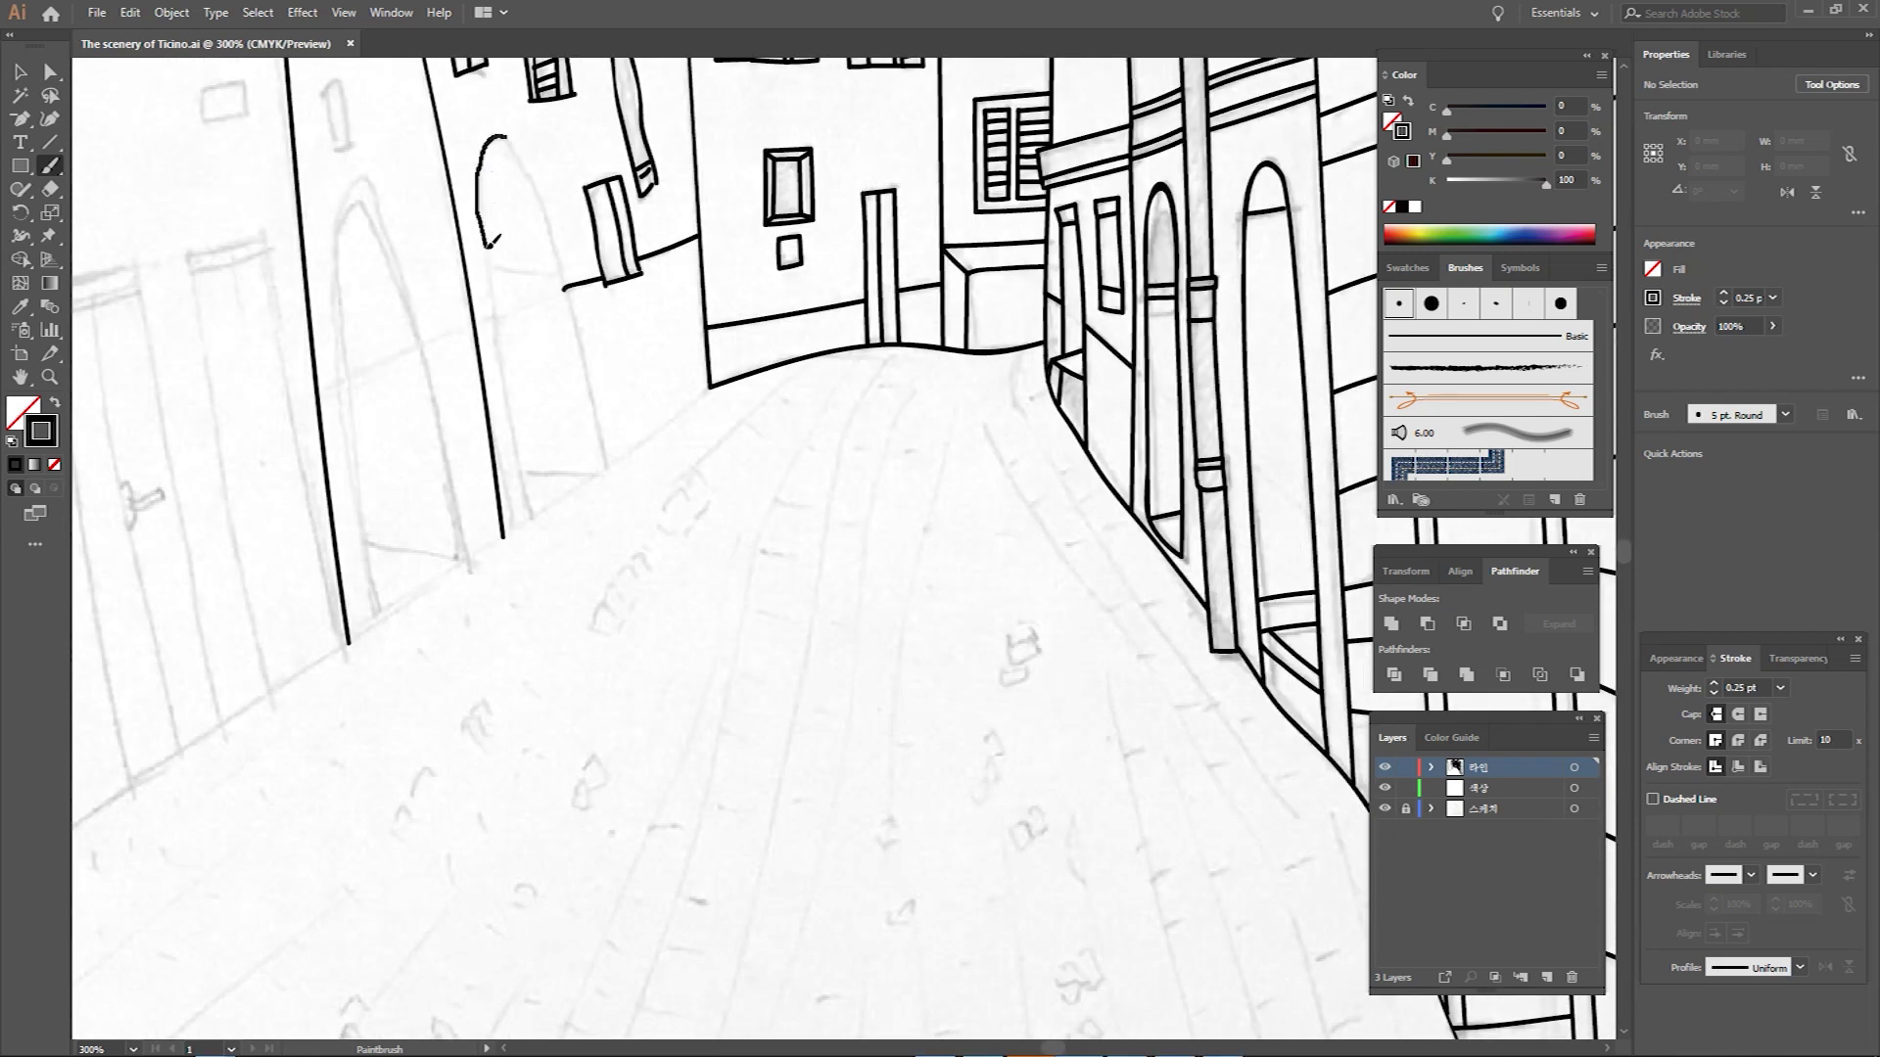
# Ink the arched doorway, then zoom out and trace the street's left edge.
pyautogui.moveTo(491, 243); pyautogui.dragTo(526, 519)
pyautogui.moveTo(504, 135)
pyautogui.mouseDown()
pyautogui.moveTo(578, 279)
pyautogui.moveTo(612, 462)
pyautogui.mouseUp()
pyautogui.moveTo(541, 270); pyautogui.dragTo(564, 276)
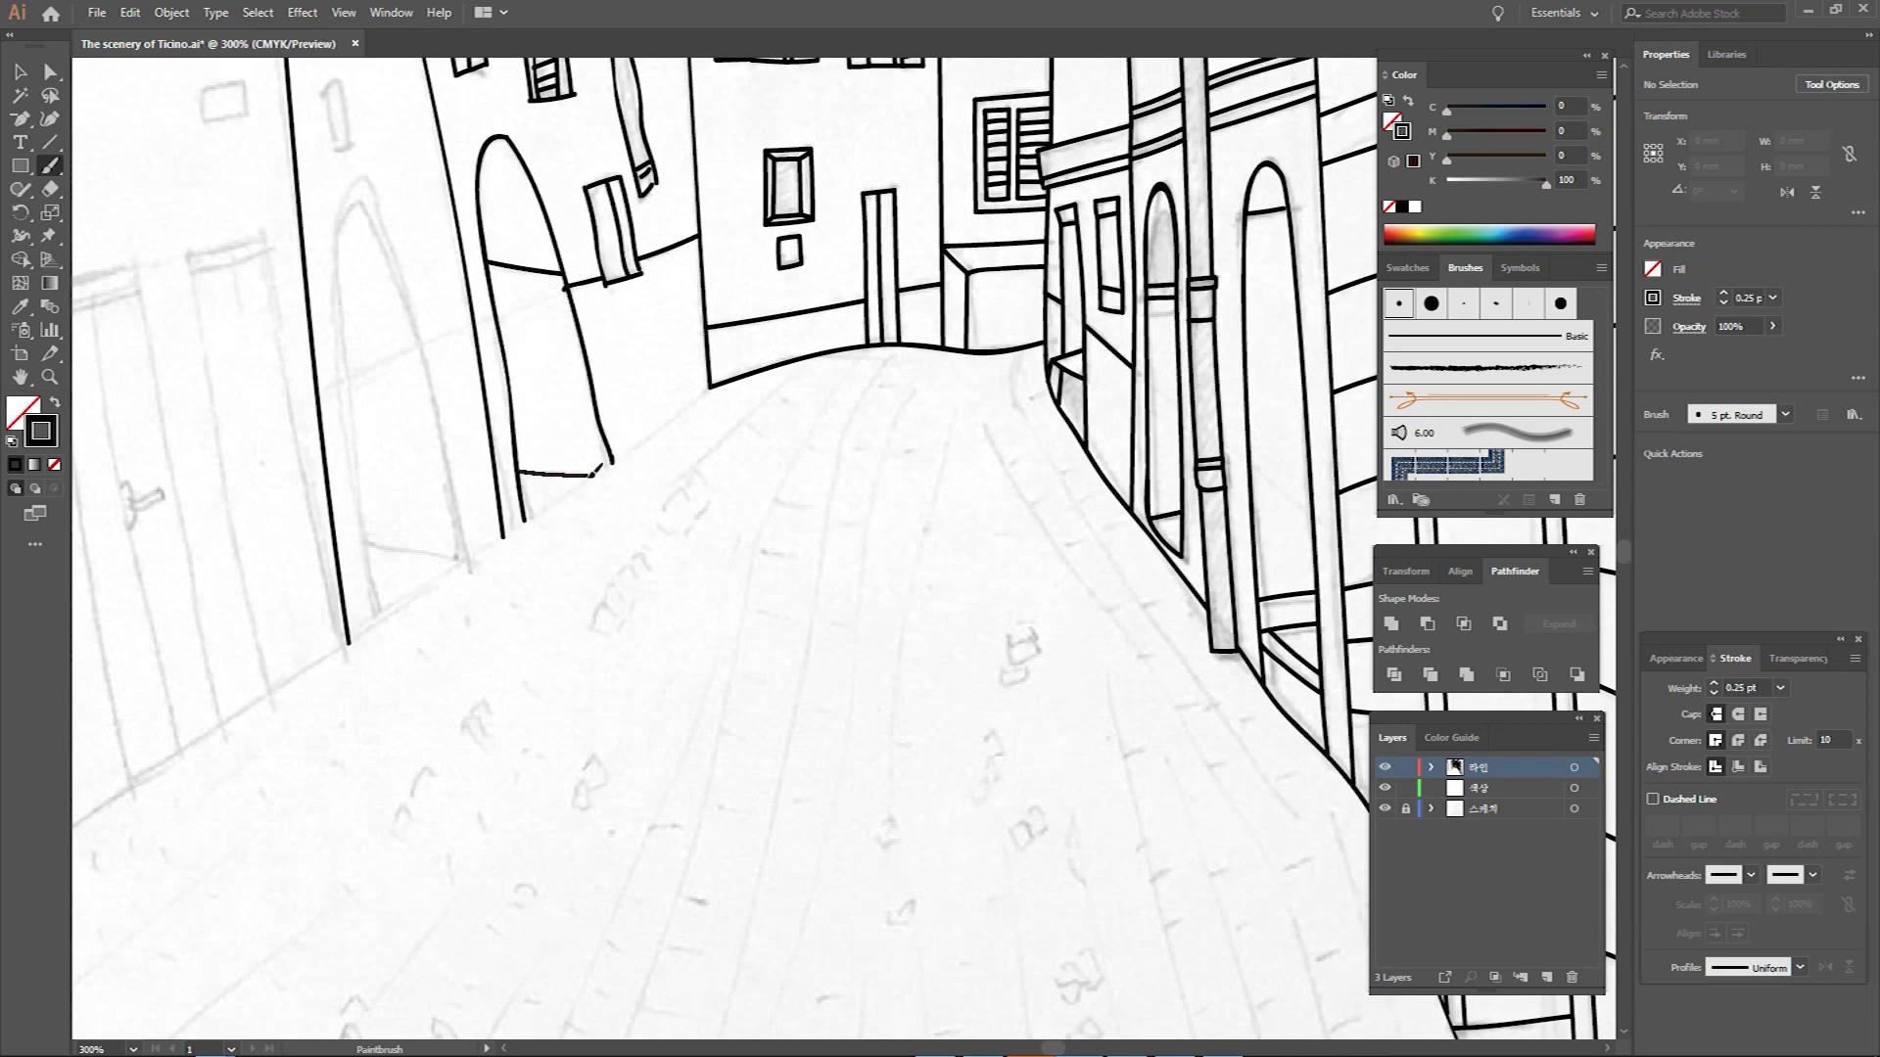
pyautogui.hotkey('ctrl', '-')
pyautogui.hotkey('ctrl', '-')
pyautogui.moveTo(635, 545); pyautogui.dragTo(581, 581)
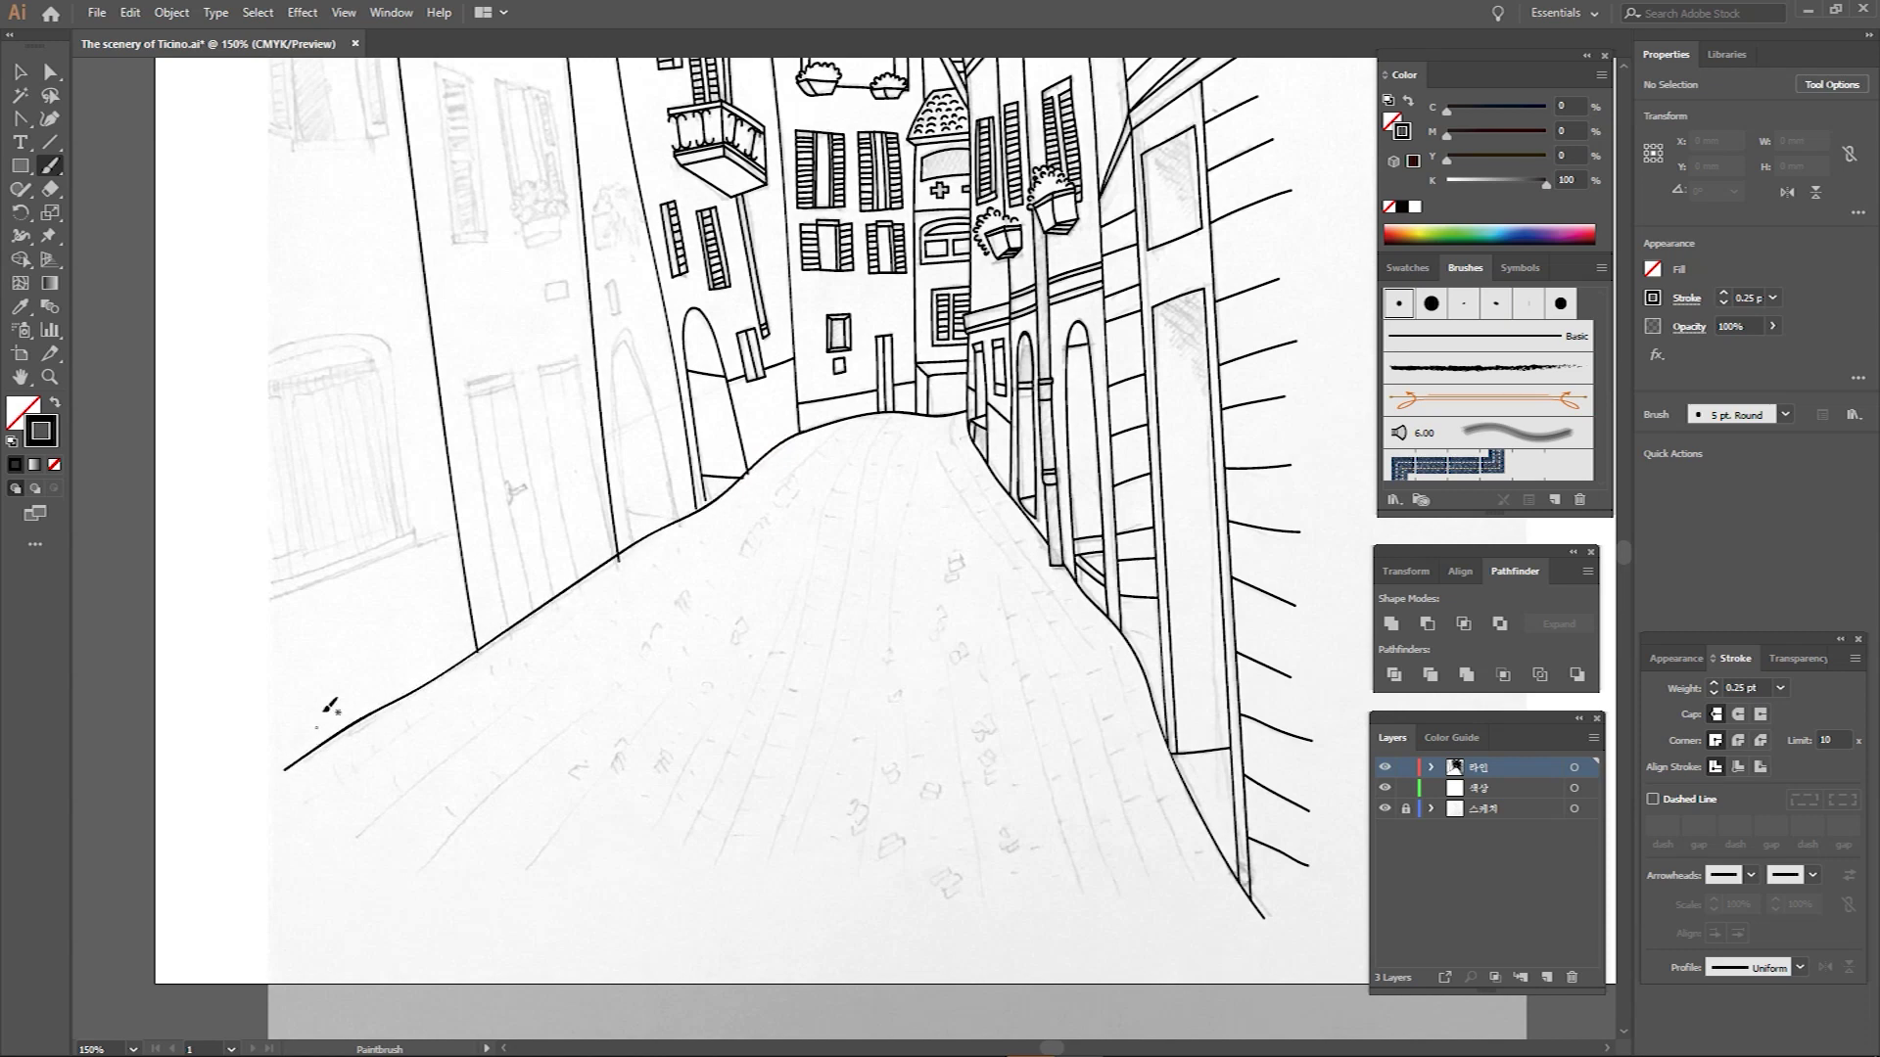
# Zoom back in and add four slats to the left window shutter.
pyautogui.hotkey('ctrl', '+')
pyautogui.hotkey('ctrl', '+')
pyautogui.moveTo(557, 366); pyautogui.dragTo(576, 363)
pyautogui.moveTo(558, 385); pyautogui.dragTo(579, 401)
pyautogui.moveTo(561, 424); pyautogui.dragTo(581, 420)
pyautogui.moveTo(563, 438); pyautogui.dragTo(584, 439)
# Ink the vertical facade lines, a long building edge and the sides of a shutter.
pyautogui.moveTo(483, 229); pyautogui.dragTo(495, 340)
pyautogui.moveTo(495, 518); pyautogui.dragTo(496, 522)
pyautogui.moveTo(409, 194)
pyautogui.mouseDown()
pyautogui.moveTo(419, 532)
pyautogui.moveTo(351, 531)
pyautogui.moveTo(406, 529)
pyautogui.moveTo(349, 513)
pyautogui.mouseUp()
pyautogui.moveTo(357, 209); pyautogui.dragTo(358, 517)
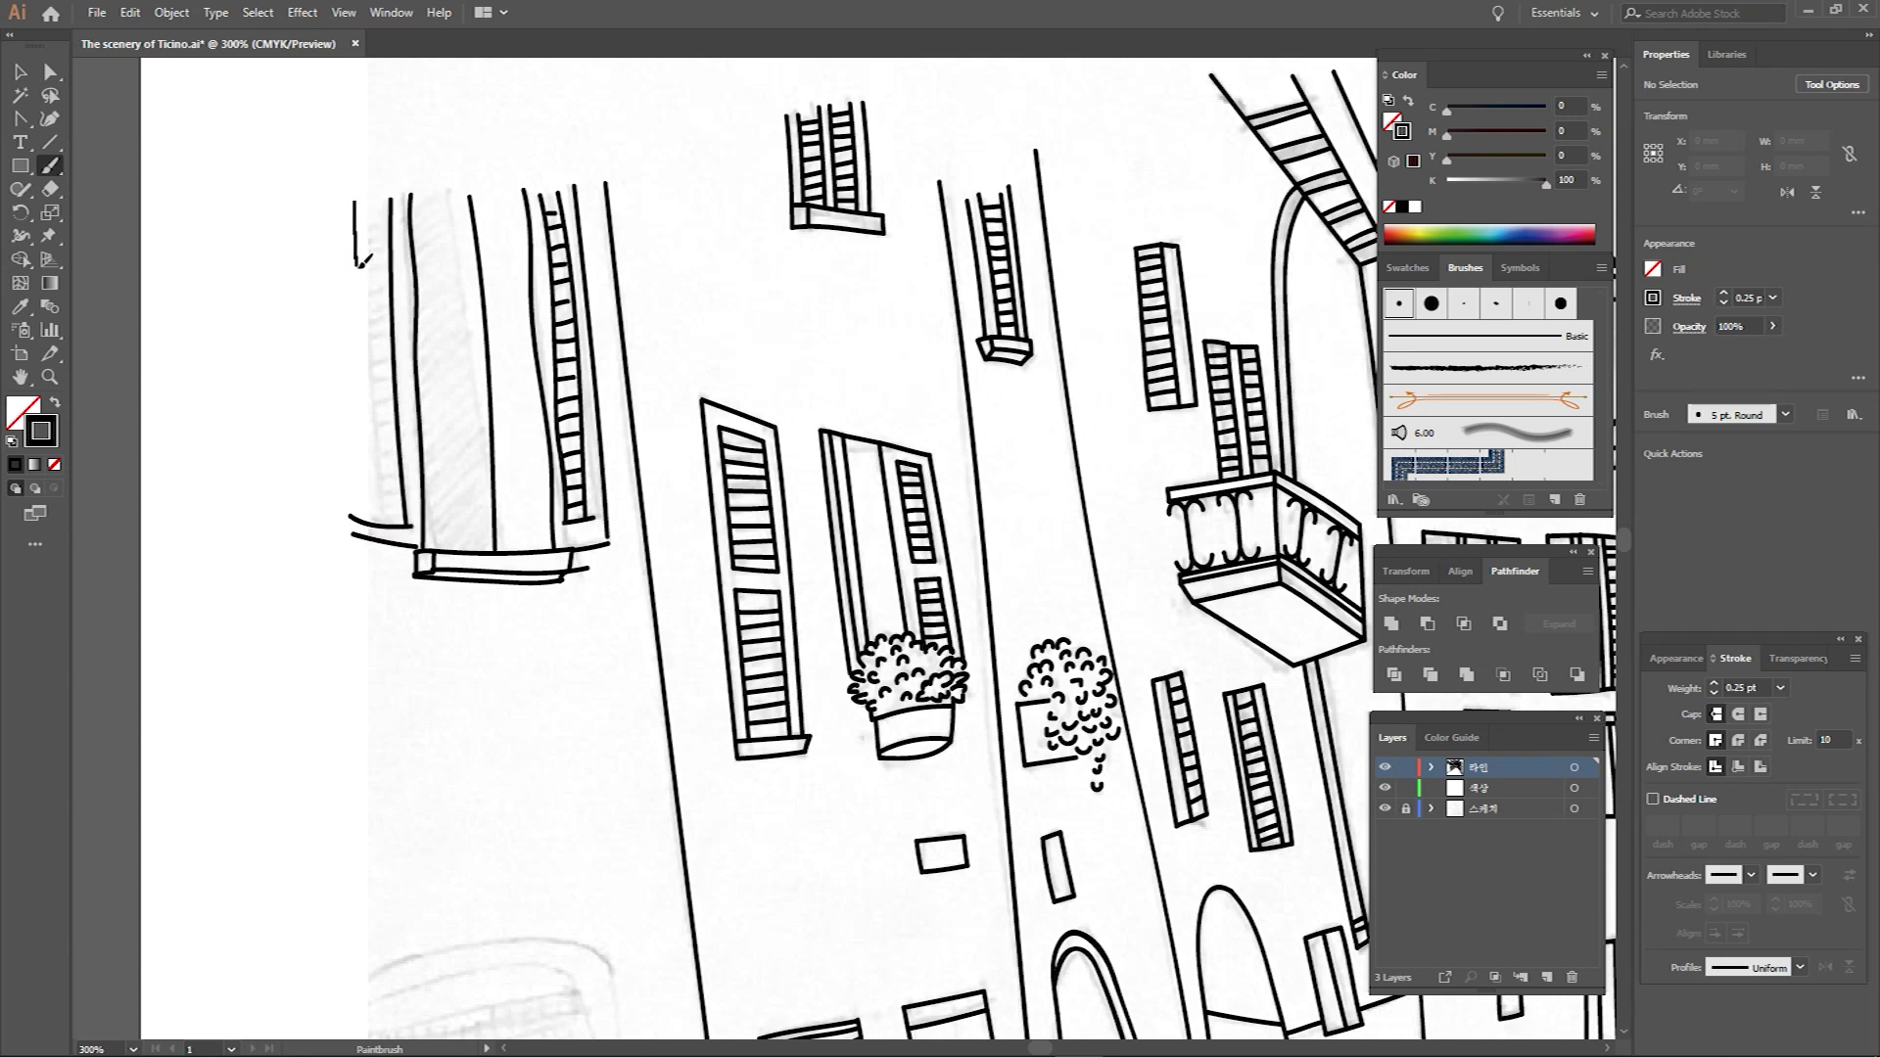
pyautogui.moveTo(337, 204)
pyautogui.mouseDown()
pyautogui.moveTo(350, 529)
pyautogui.moveTo(389, 208)
pyautogui.moveTo(382, 485)
pyautogui.mouseUp()
pyautogui.scroll(-5, 397, 312)
# Trace the large arched window with its double sill and inner frame lines.
pyautogui.moveTo(395, 316)
pyautogui.mouseDown()
pyautogui.moveTo(672, 612)
pyautogui.moveTo(682, 672)
pyautogui.mouseUp()
pyautogui.moveTo(374, 785)
pyautogui.mouseDown()
pyautogui.moveTo(690, 672)
pyautogui.moveTo(368, 817)
pyautogui.mouseUp()
pyautogui.moveTo(349, 358); pyautogui.dragTo(677, 668)
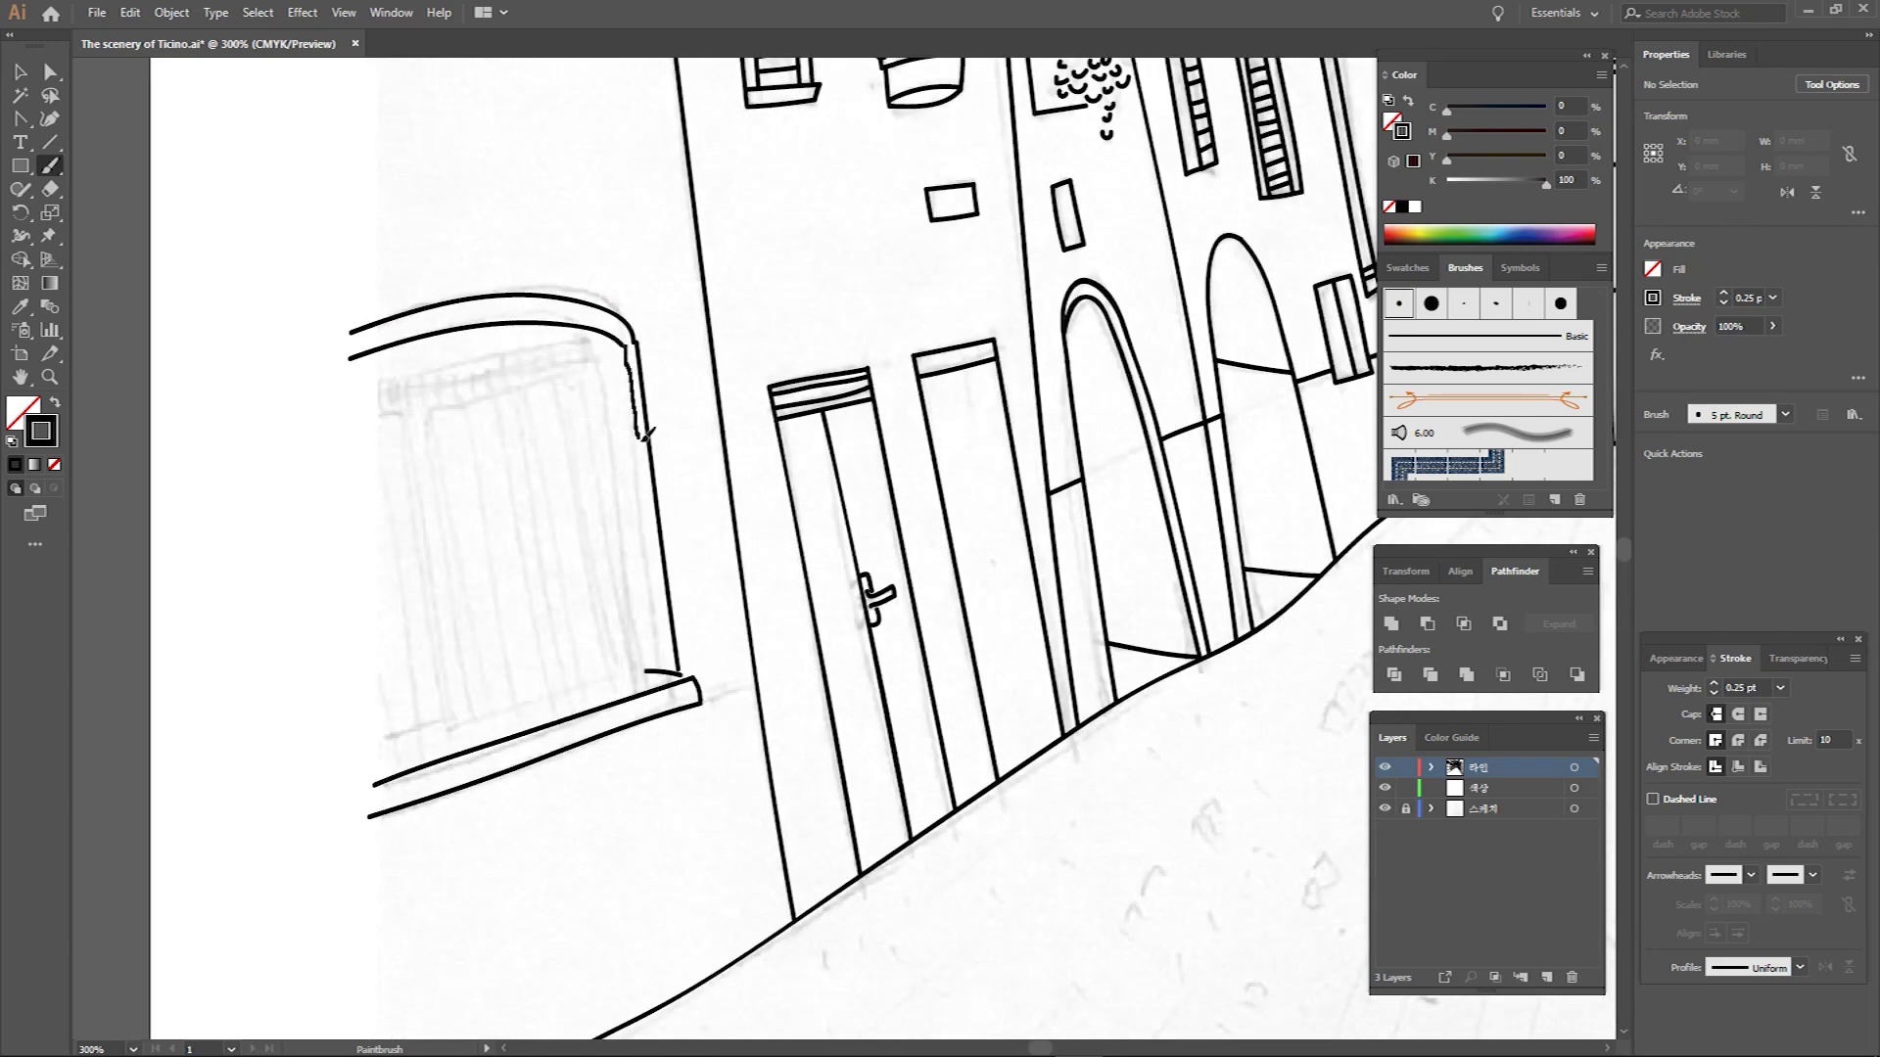
pyautogui.moveTo(554, 394); pyautogui.dragTo(614, 654)
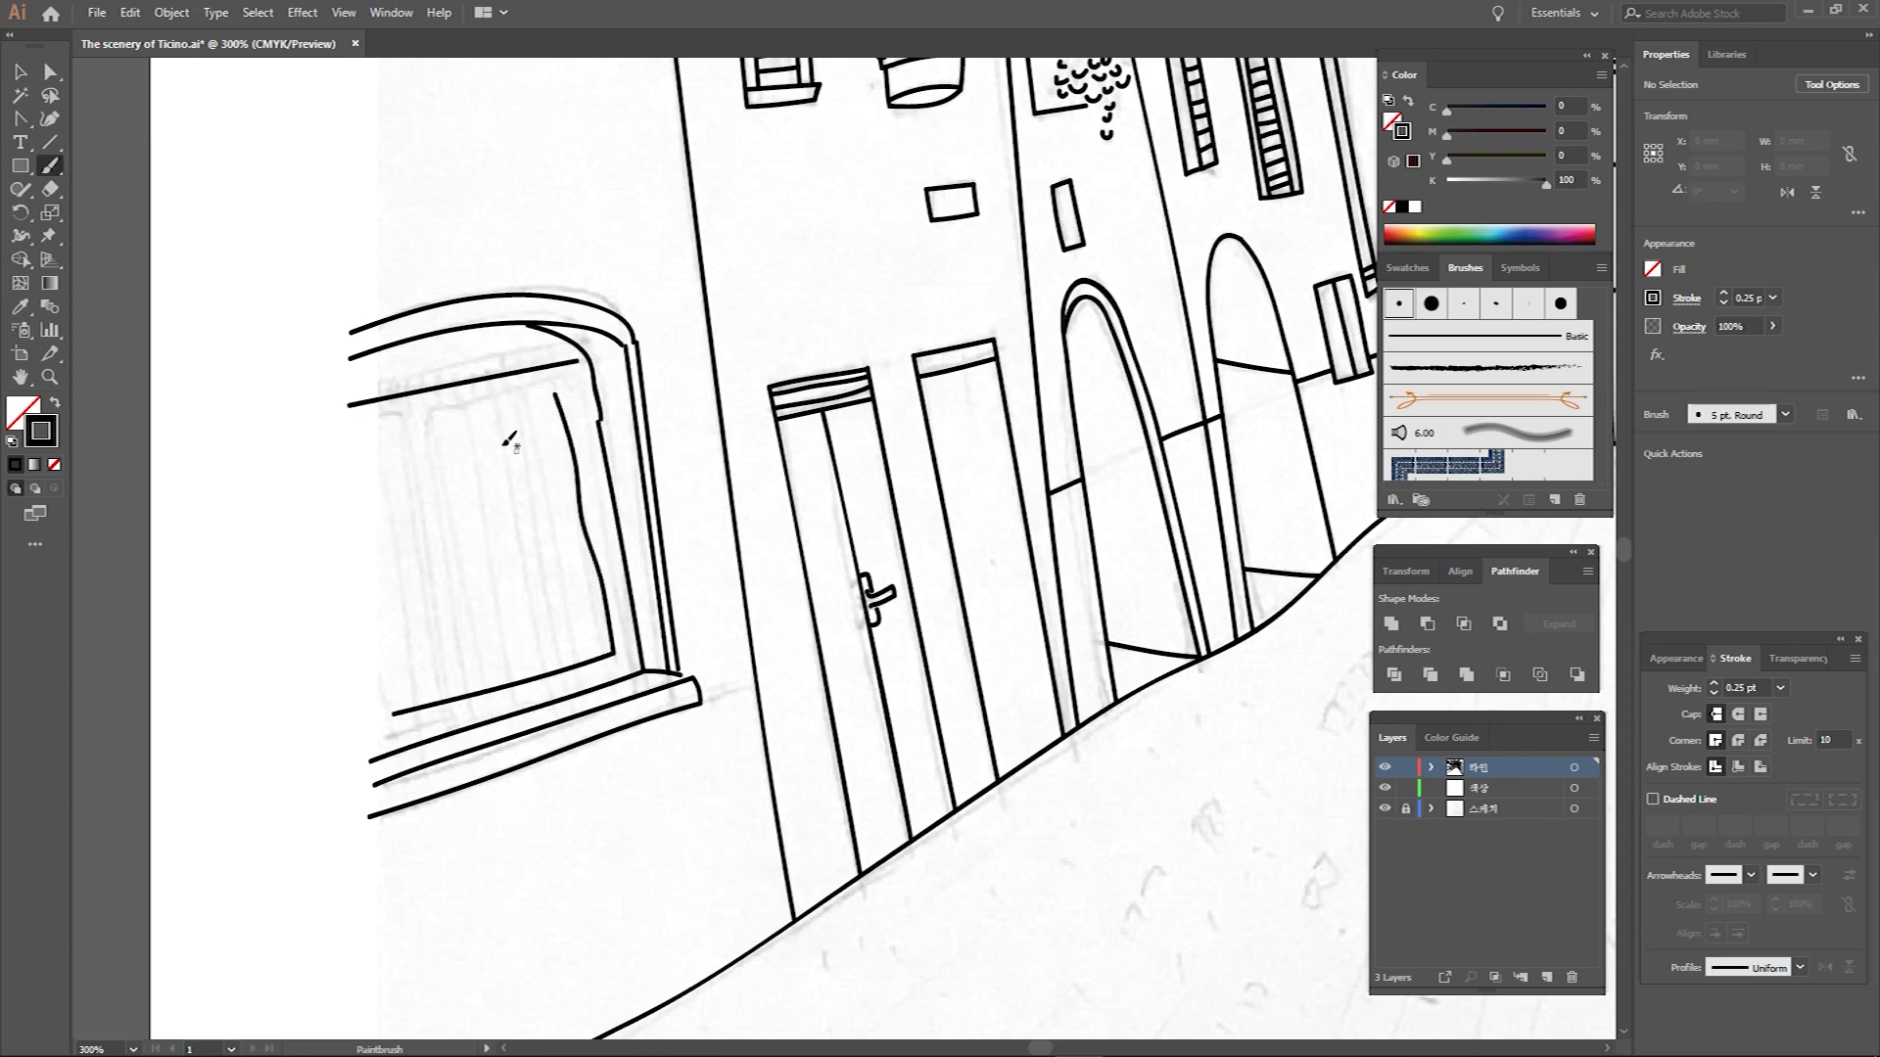
pyautogui.moveTo(366, 435); pyautogui.dragTo(554, 402)
pyautogui.moveTo(397, 701); pyautogui.dragTo(612, 650)
pyautogui.moveTo(573, 445); pyautogui.dragTo(613, 632)
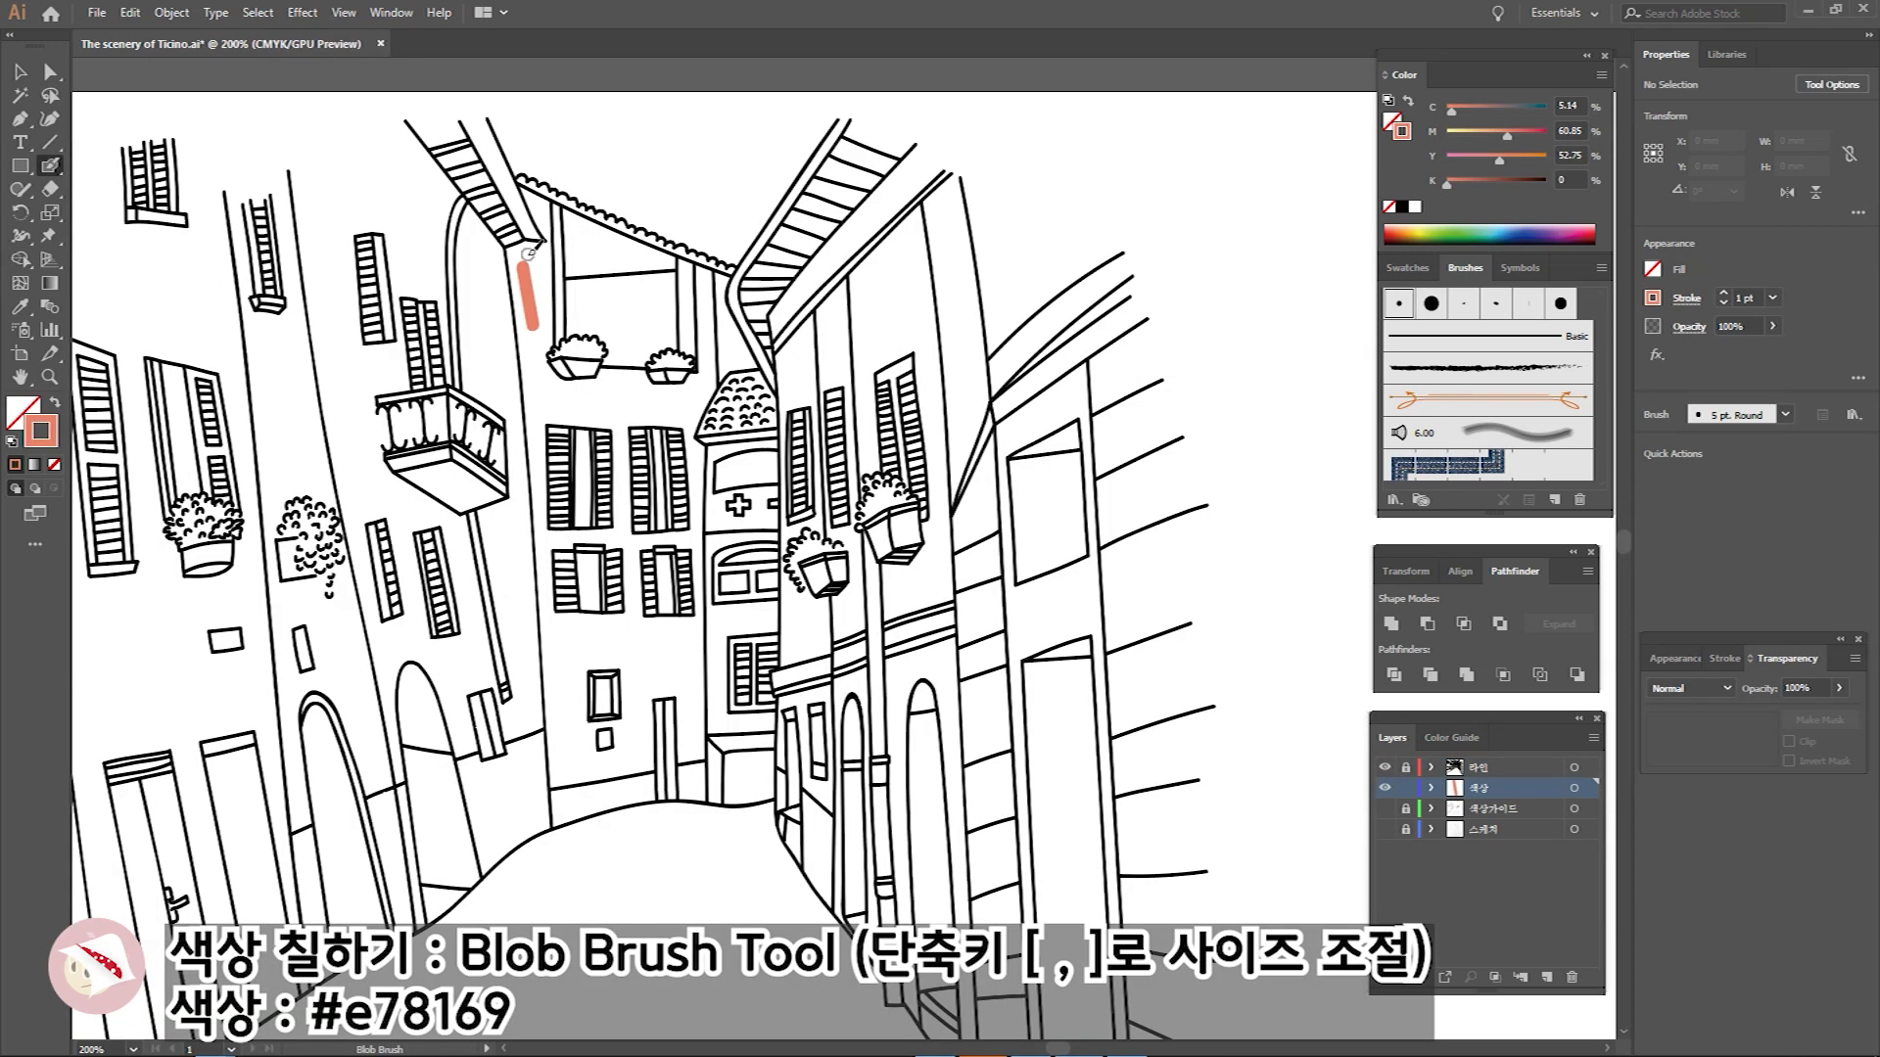
# Paint the orange building's facade salmon, extending under the flower boxes.
pyautogui.moveTo(433, 252); pyautogui.dragTo(581, 478)
pyautogui.moveTo(456, 433)
pyautogui.mouseDown()
pyautogui.moveTo(661, 464)
pyautogui.moveTo(759, 384)
pyautogui.moveTo(729, 421)
pyautogui.mouseUp()
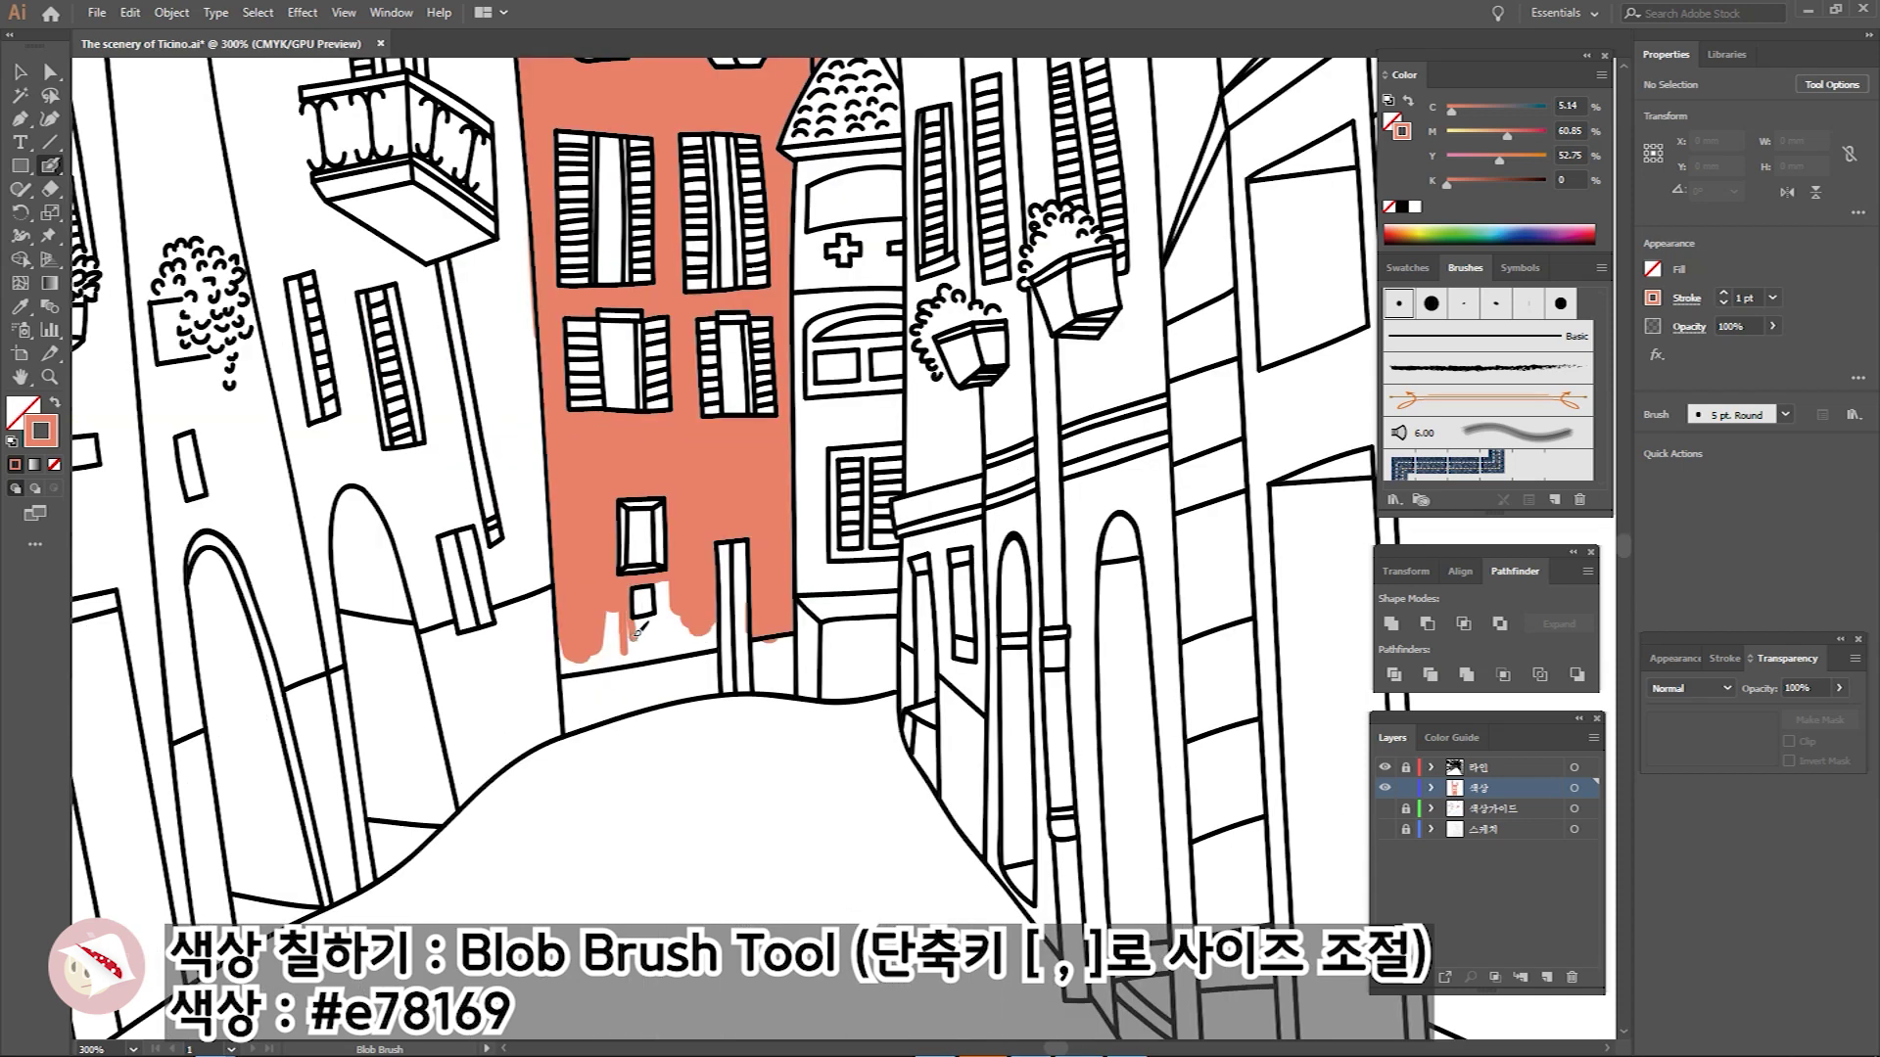
pyautogui.moveTo(646, 587)
pyautogui.mouseDown()
pyautogui.moveTo(682, 642)
pyautogui.moveTo(582, 666)
pyautogui.mouseUp()
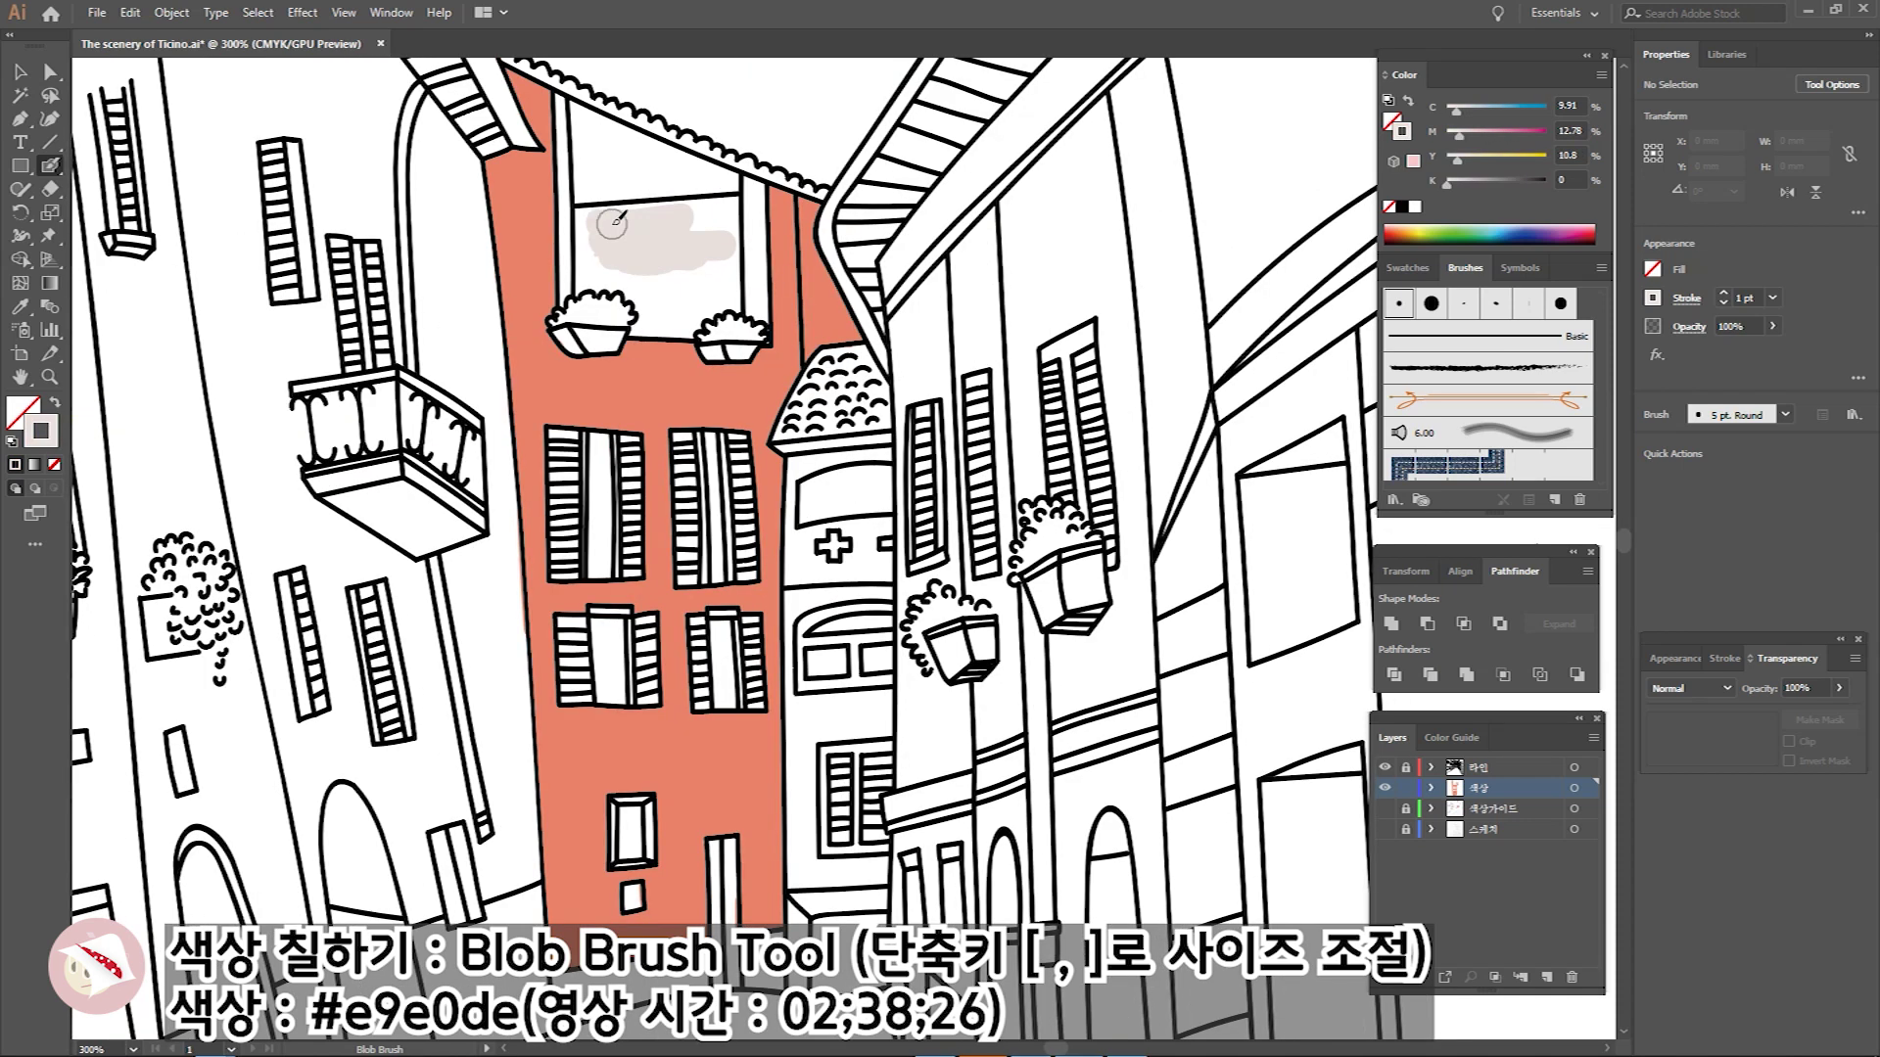
# Fill the upper window strips light and dark grey and paint both flower boxes pink.
pyautogui.moveTo(602, 208)
pyautogui.mouseDown()
pyautogui.moveTo(720, 284)
pyautogui.moveTo(656, 313)
pyautogui.moveTo(585, 233)
pyautogui.mouseUp()
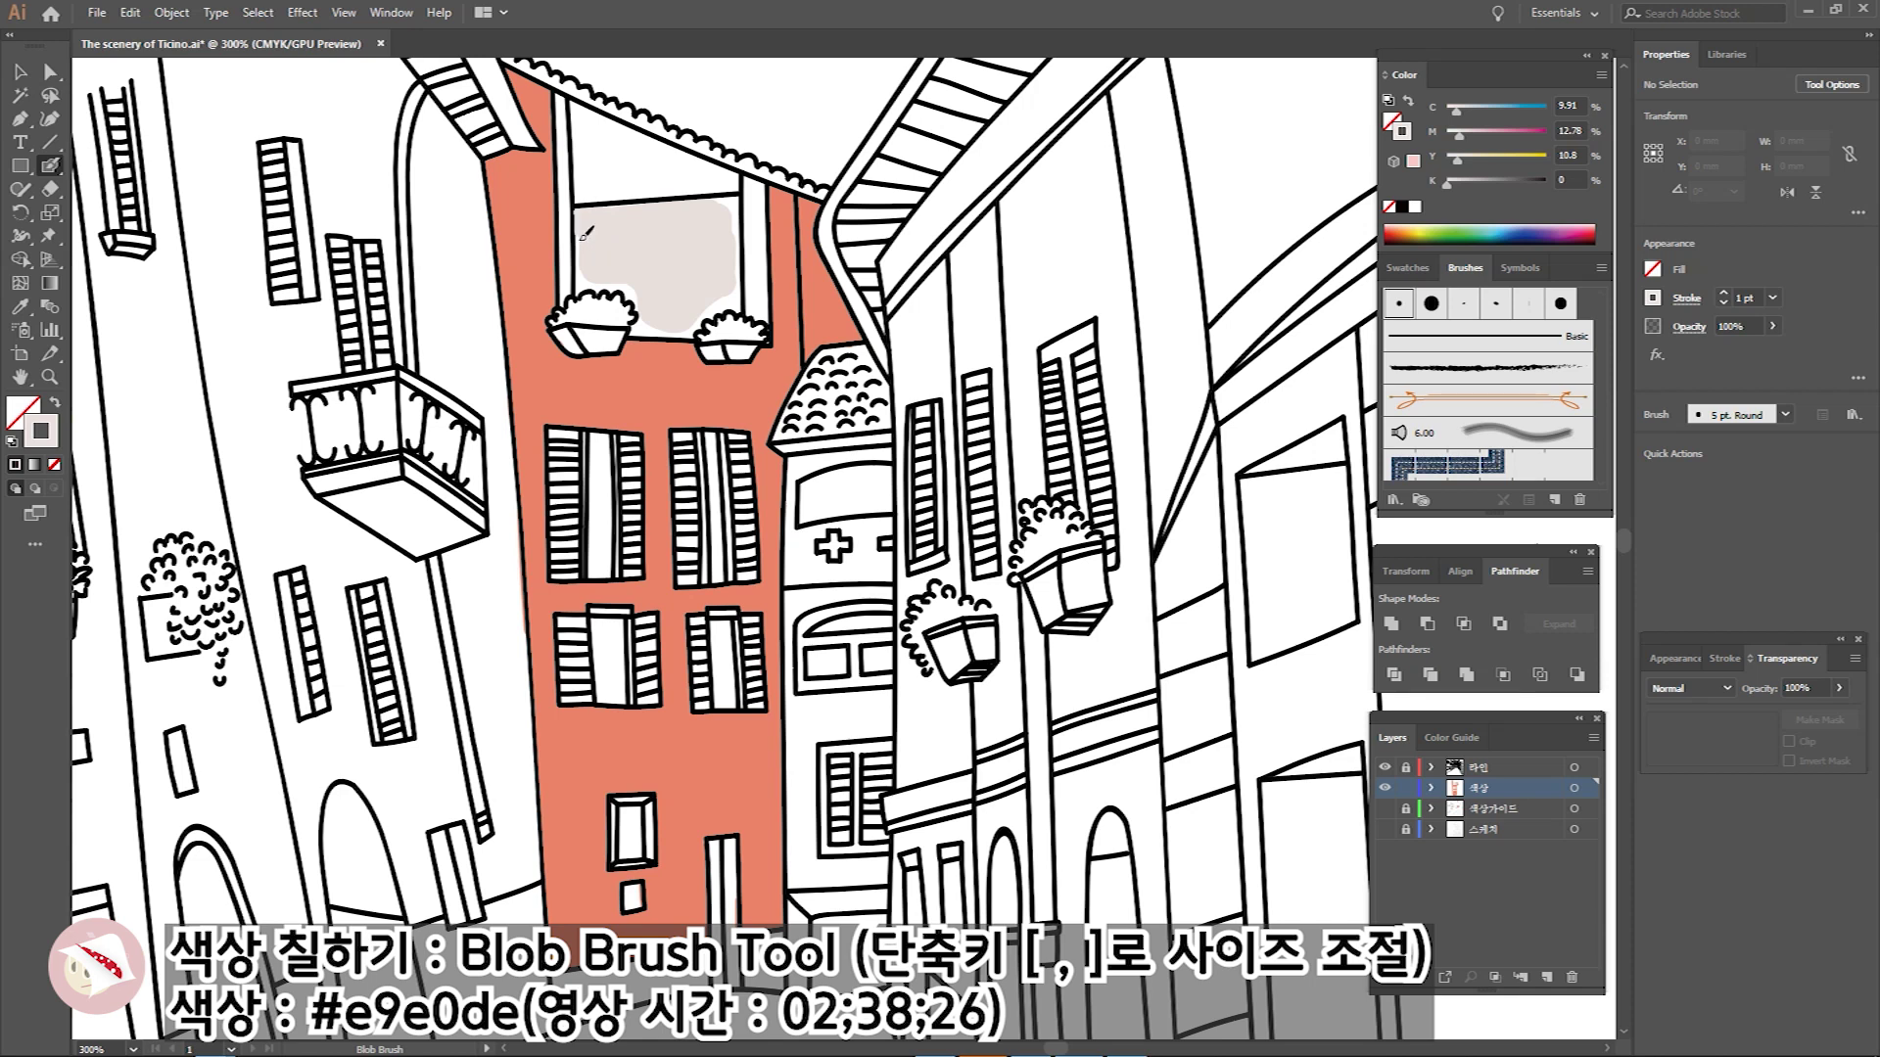
pyautogui.moveTo(717, 198); pyautogui.dragTo(742, 213)
pyautogui.moveTo(585, 119)
pyautogui.mouseDown()
pyautogui.moveTo(719, 186)
pyautogui.moveTo(587, 196)
pyautogui.moveTo(581, 110)
pyautogui.moveTo(734, 181)
pyautogui.mouseUp()
pyautogui.moveTo(499, 358)
pyautogui.mouseDown()
pyautogui.moveTo(587, 323)
pyautogui.moveTo(599, 377)
pyautogui.mouseUp()
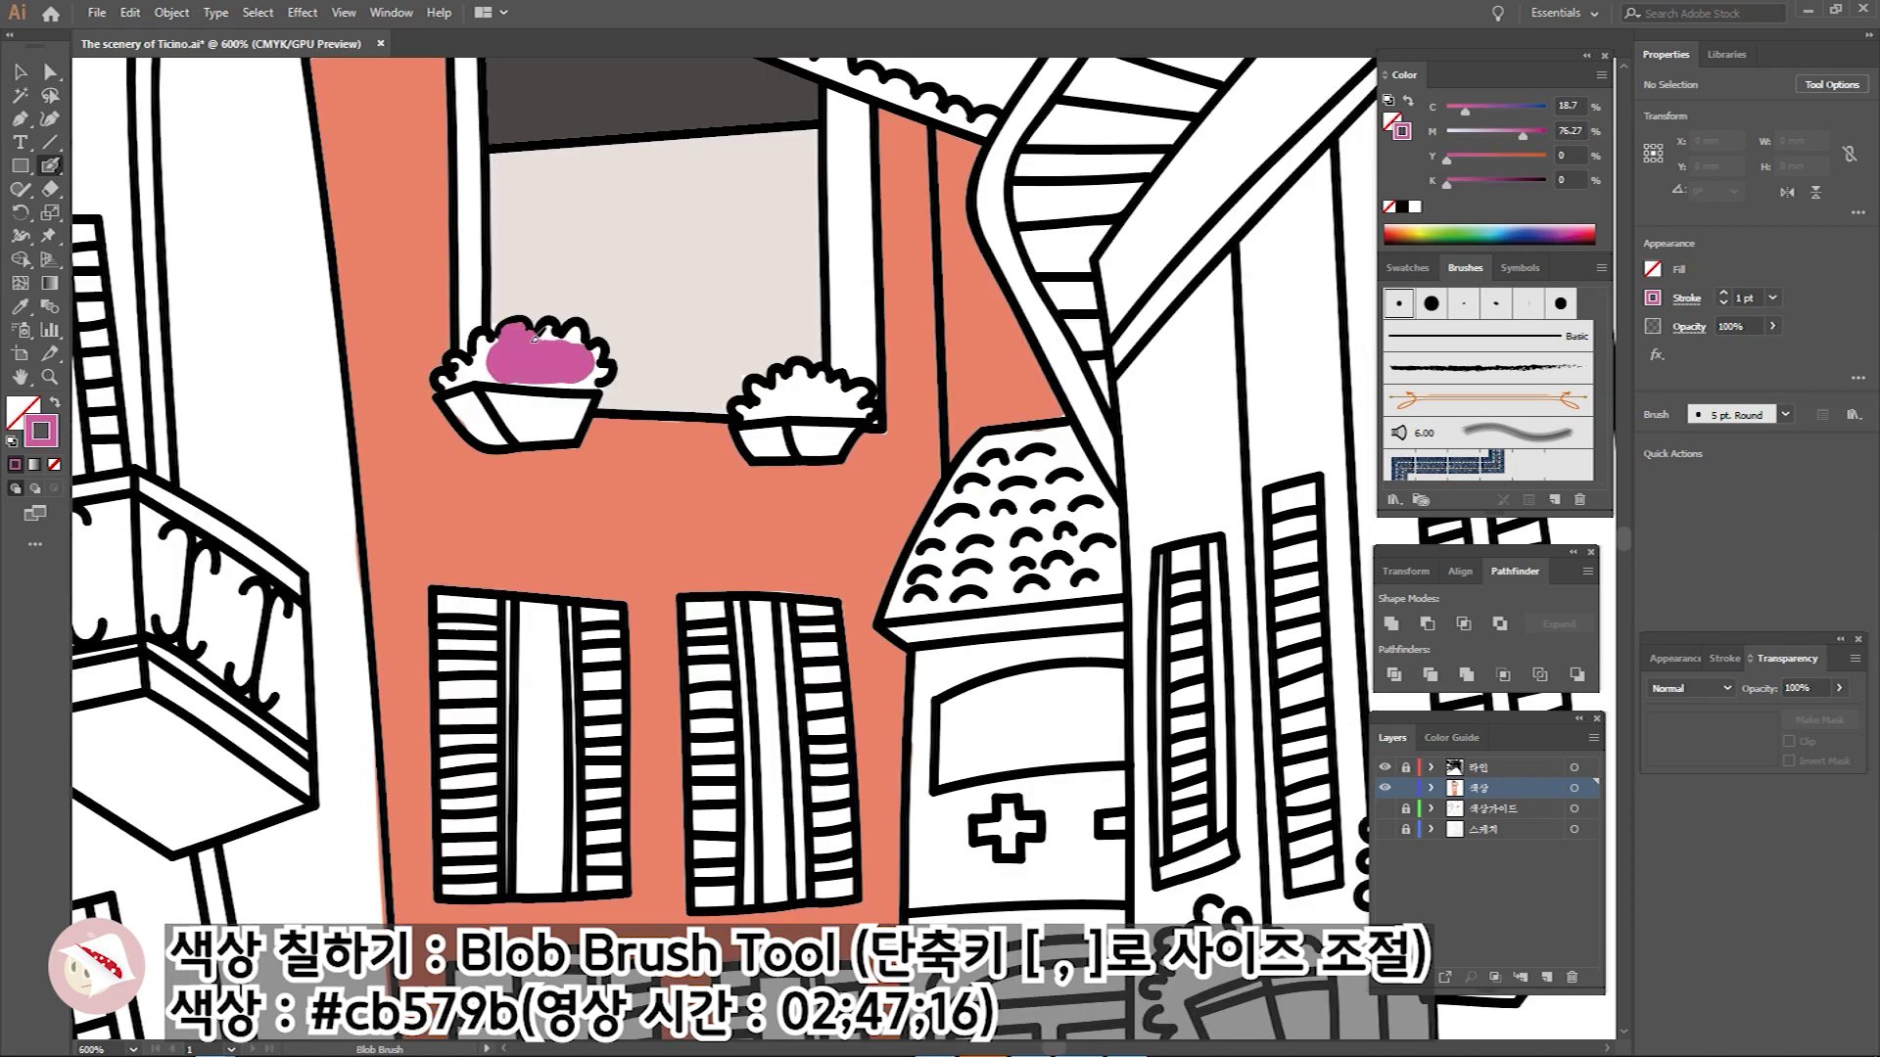
pyautogui.moveTo(492, 335); pyautogui.dragTo(445, 382)
pyautogui.moveTo(778, 386)
pyautogui.mouseDown()
pyautogui.moveTo(861, 389)
pyautogui.moveTo(855, 409)
pyautogui.moveTo(778, 416)
pyautogui.moveTo(752, 384)
pyautogui.mouseUp()
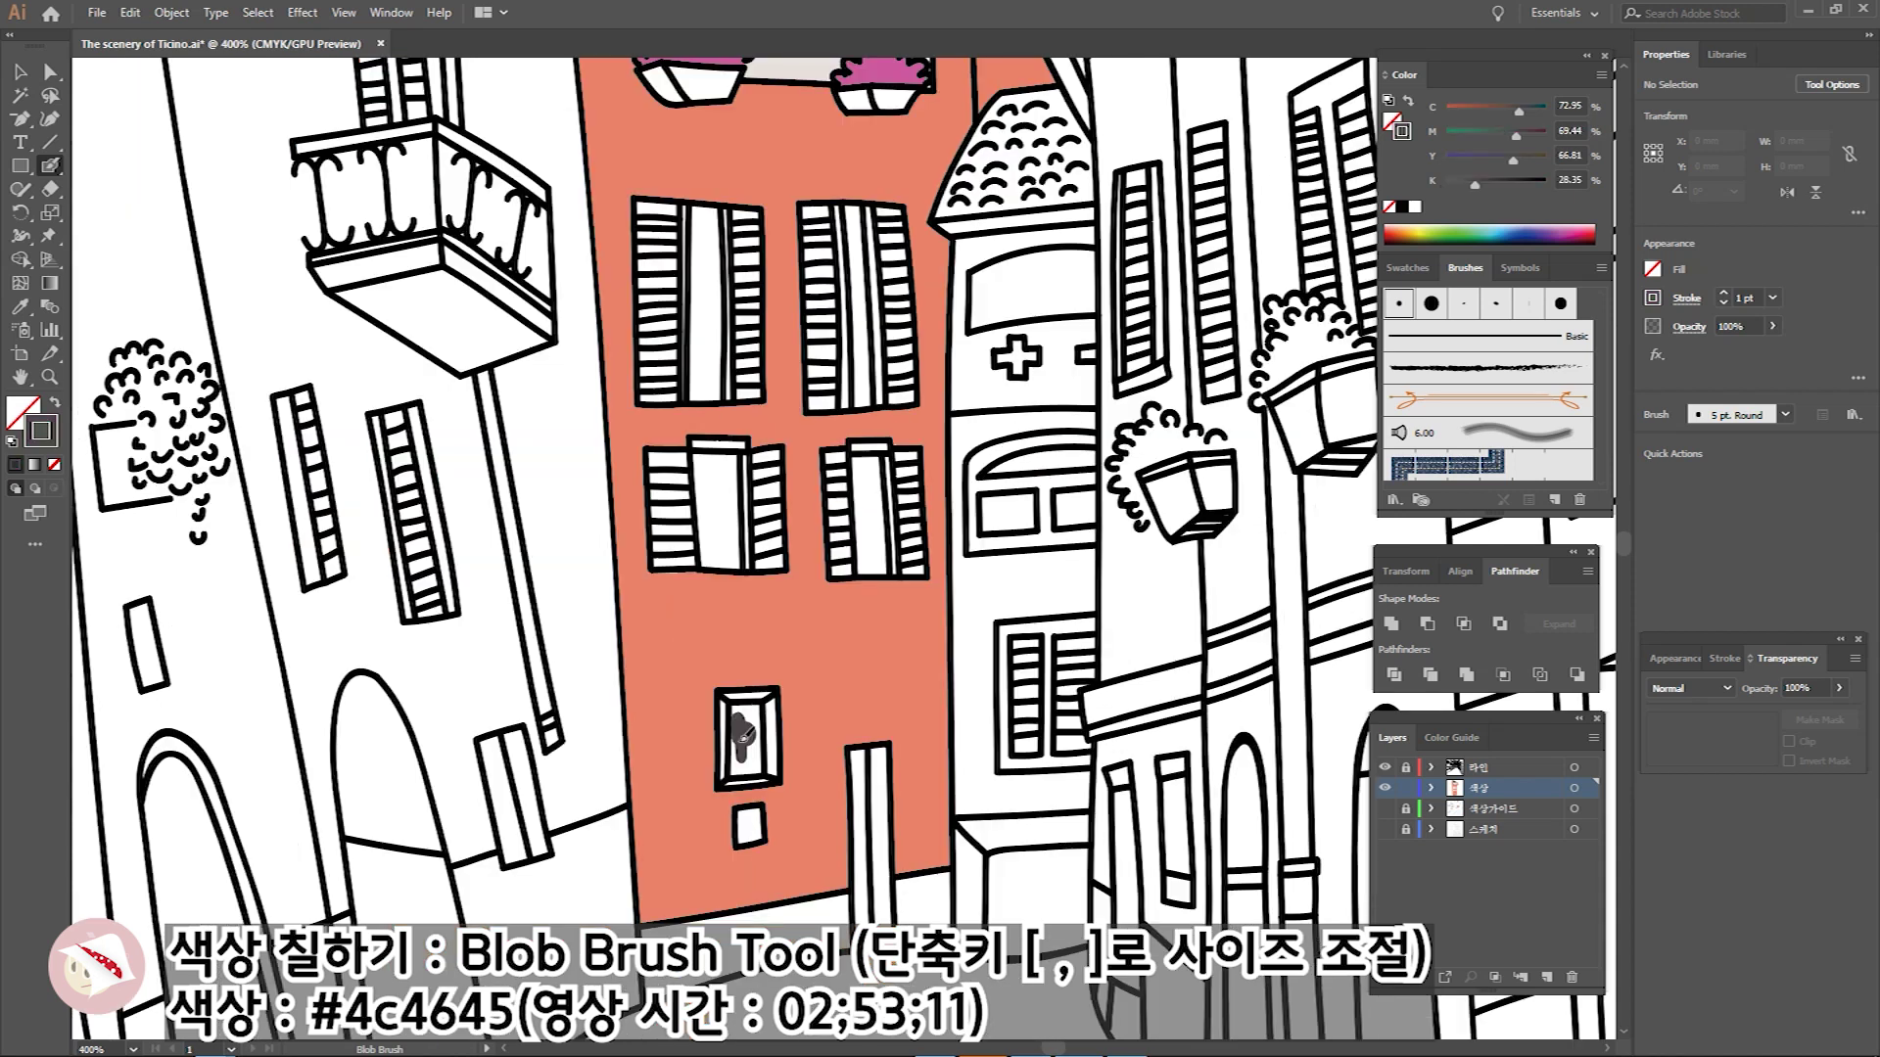
# Fill a small window dark grey and paint the building's base strip blue-grey.
pyautogui.moveTo(737, 719)
pyautogui.mouseDown()
pyautogui.moveTo(759, 741)
pyautogui.moveTo(742, 703)
pyautogui.moveTo(744, 749)
pyautogui.mouseUp()
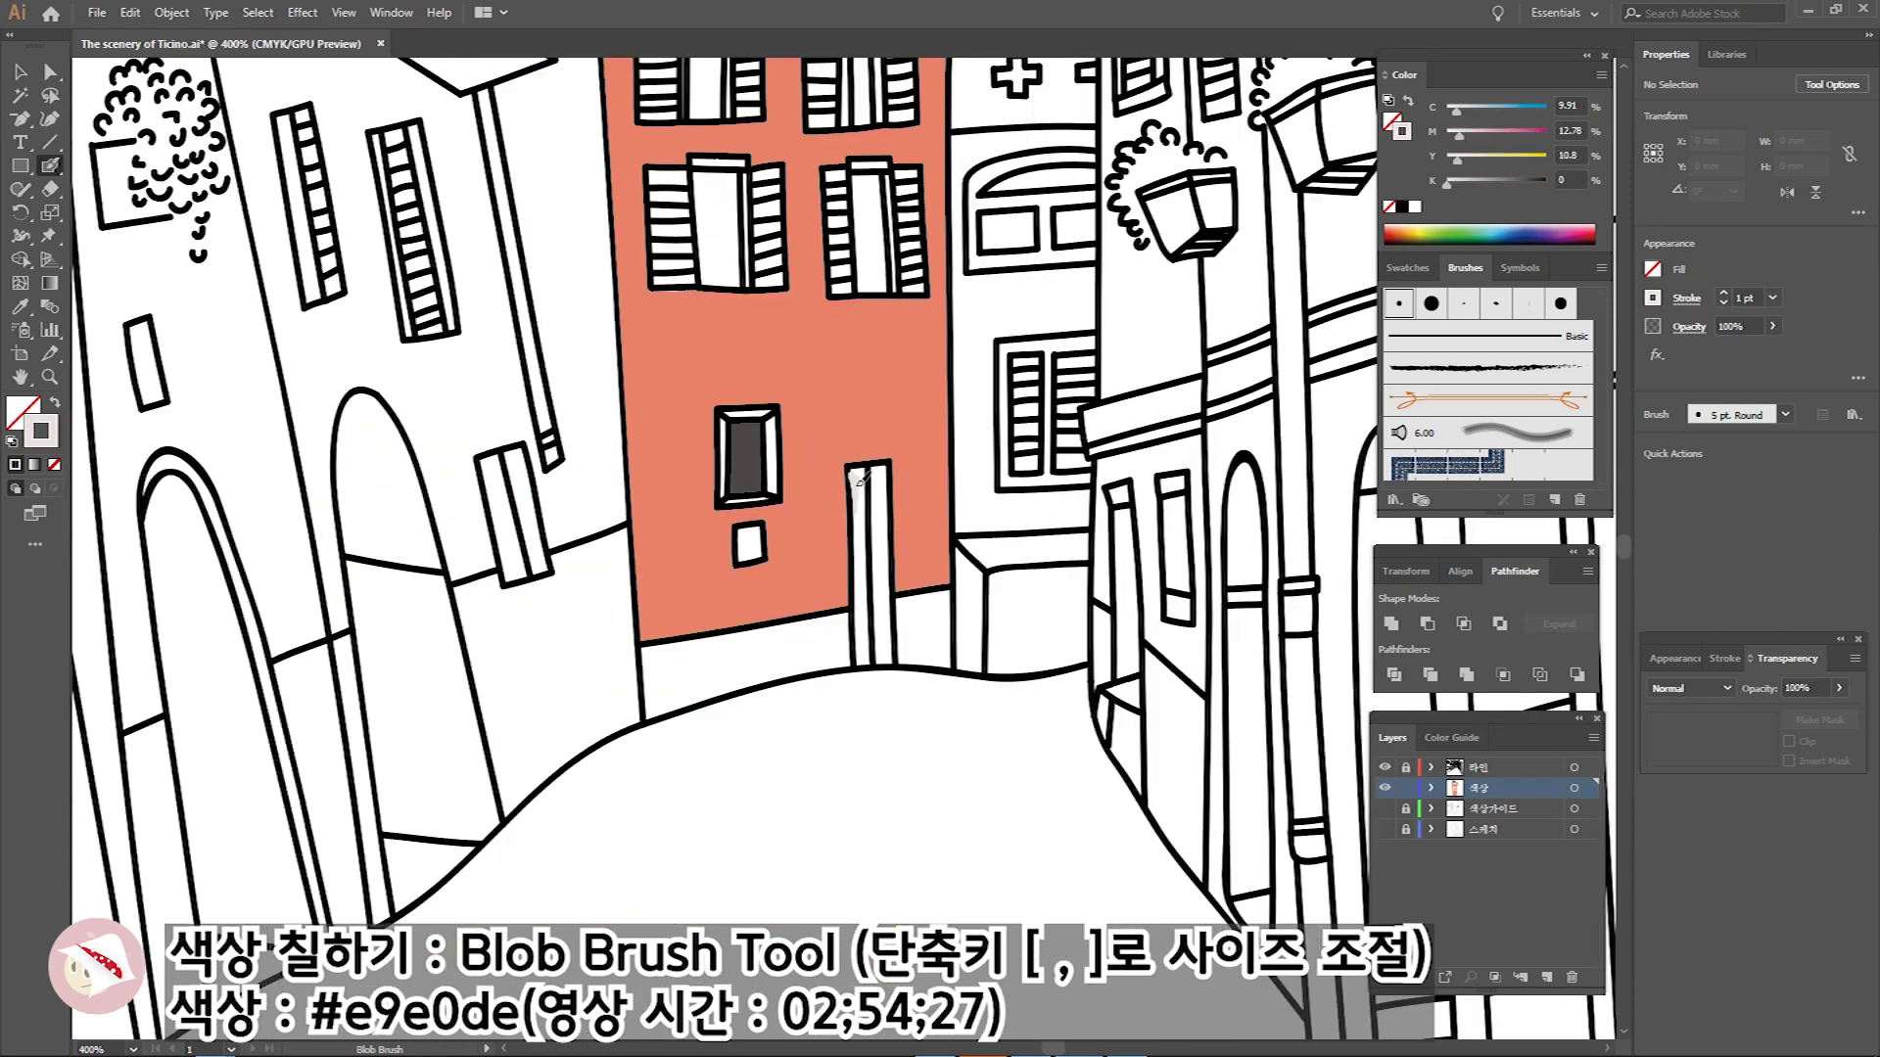
pyautogui.moveTo(866, 472); pyautogui.dragTo(870, 646)
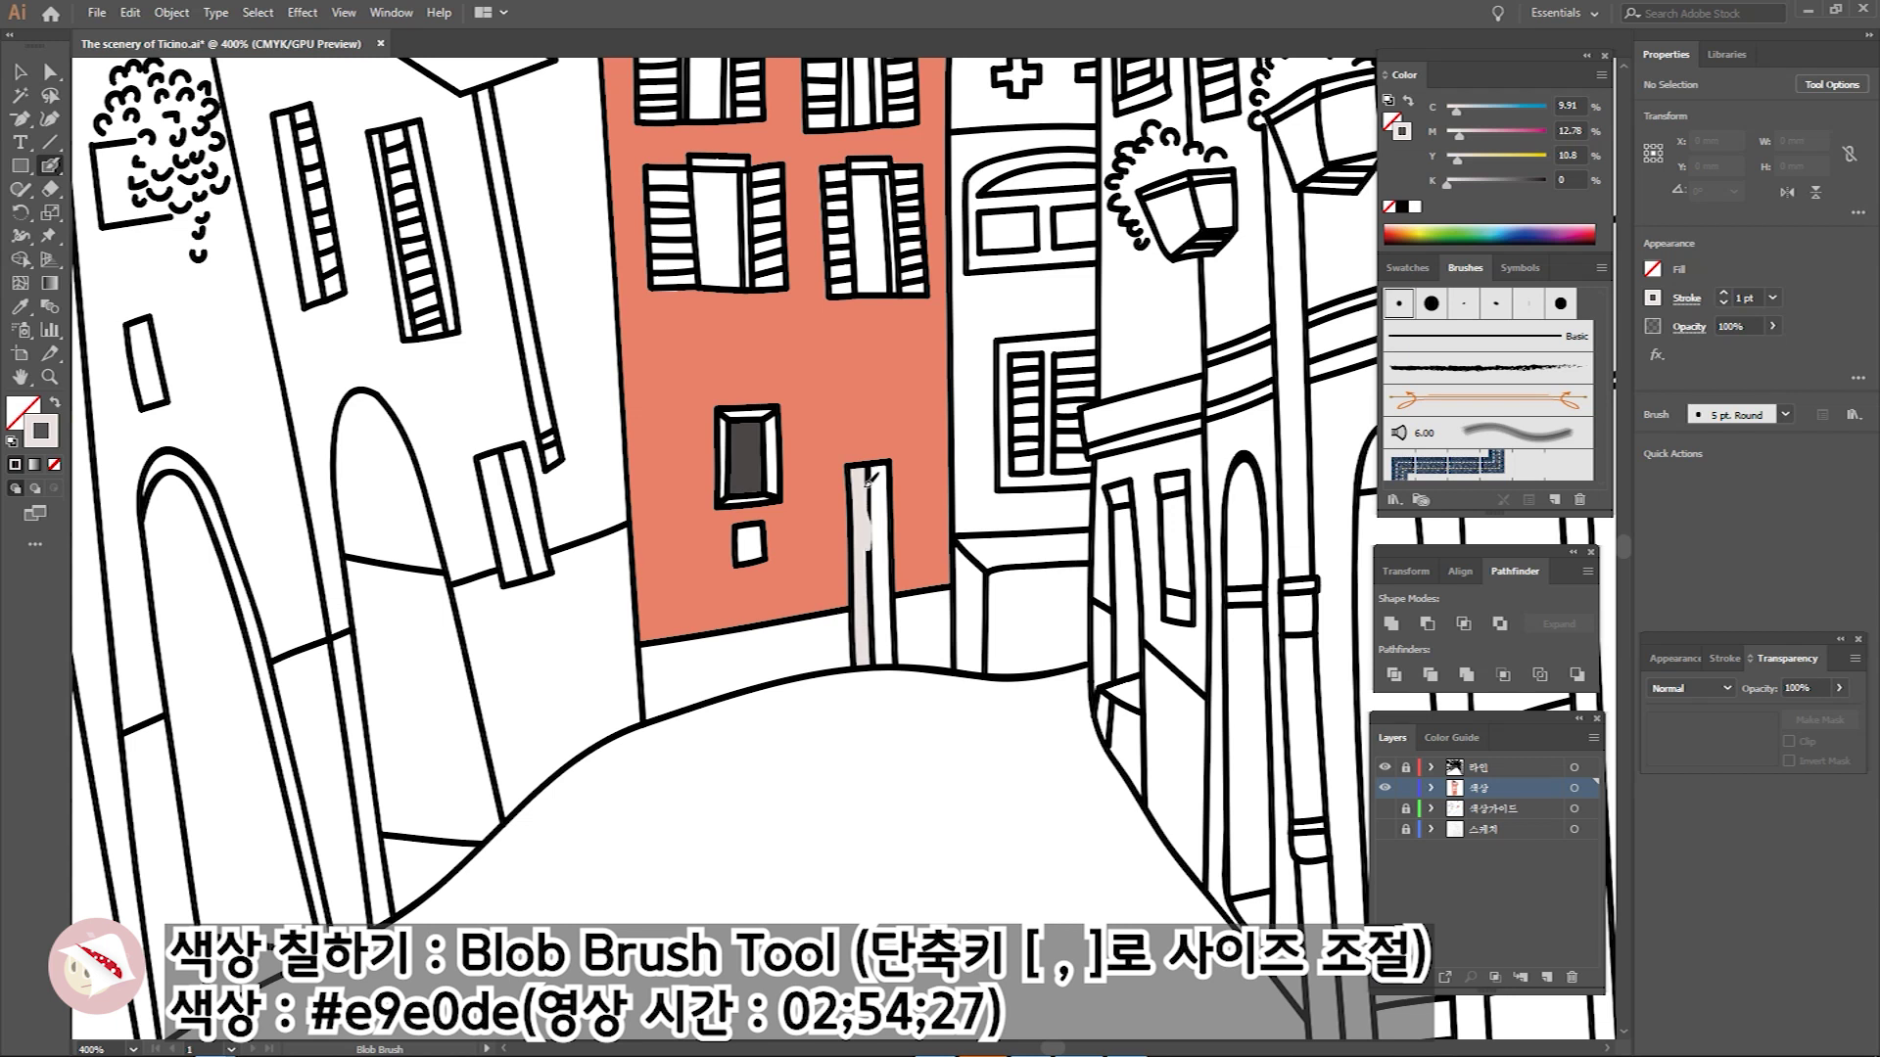
pyautogui.moveTo(685, 675)
pyautogui.mouseDown()
pyautogui.moveTo(832, 632)
pyautogui.moveTo(660, 652)
pyautogui.mouseUp()
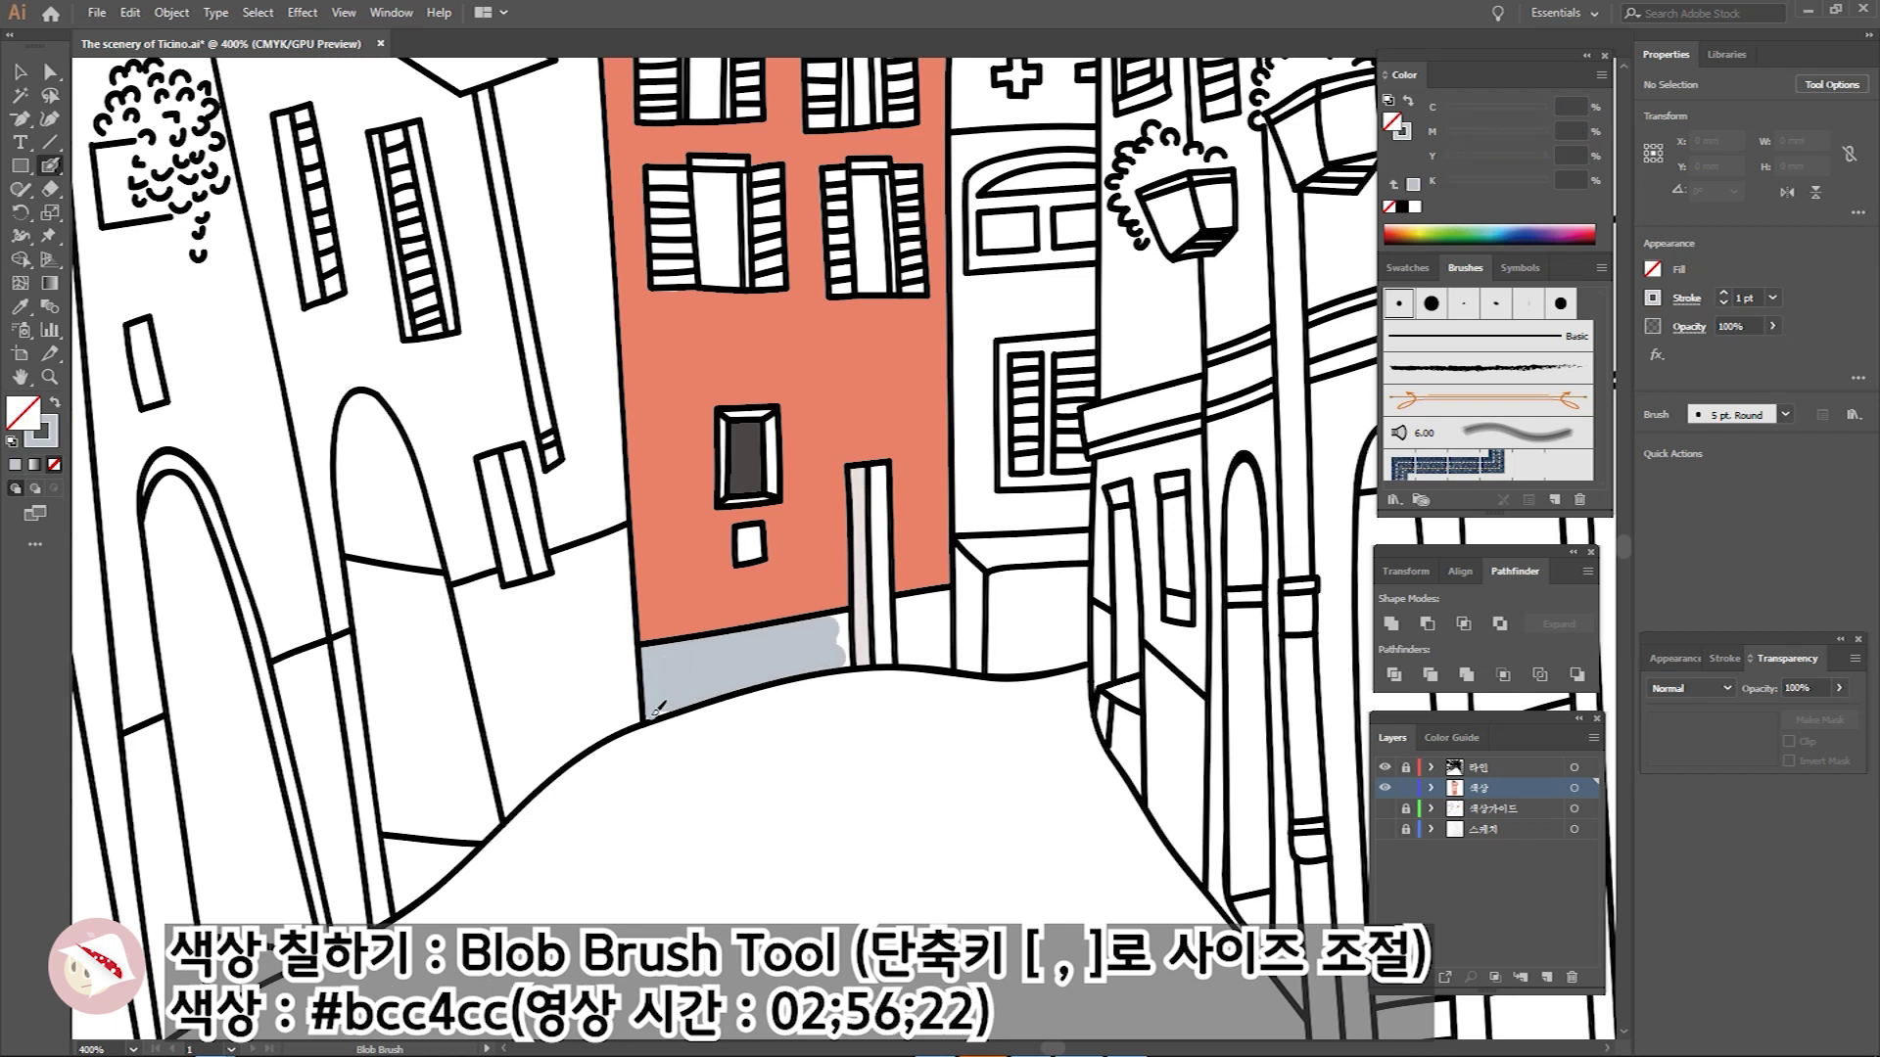
pyautogui.moveTo(929, 623); pyautogui.dragTo(942, 648)
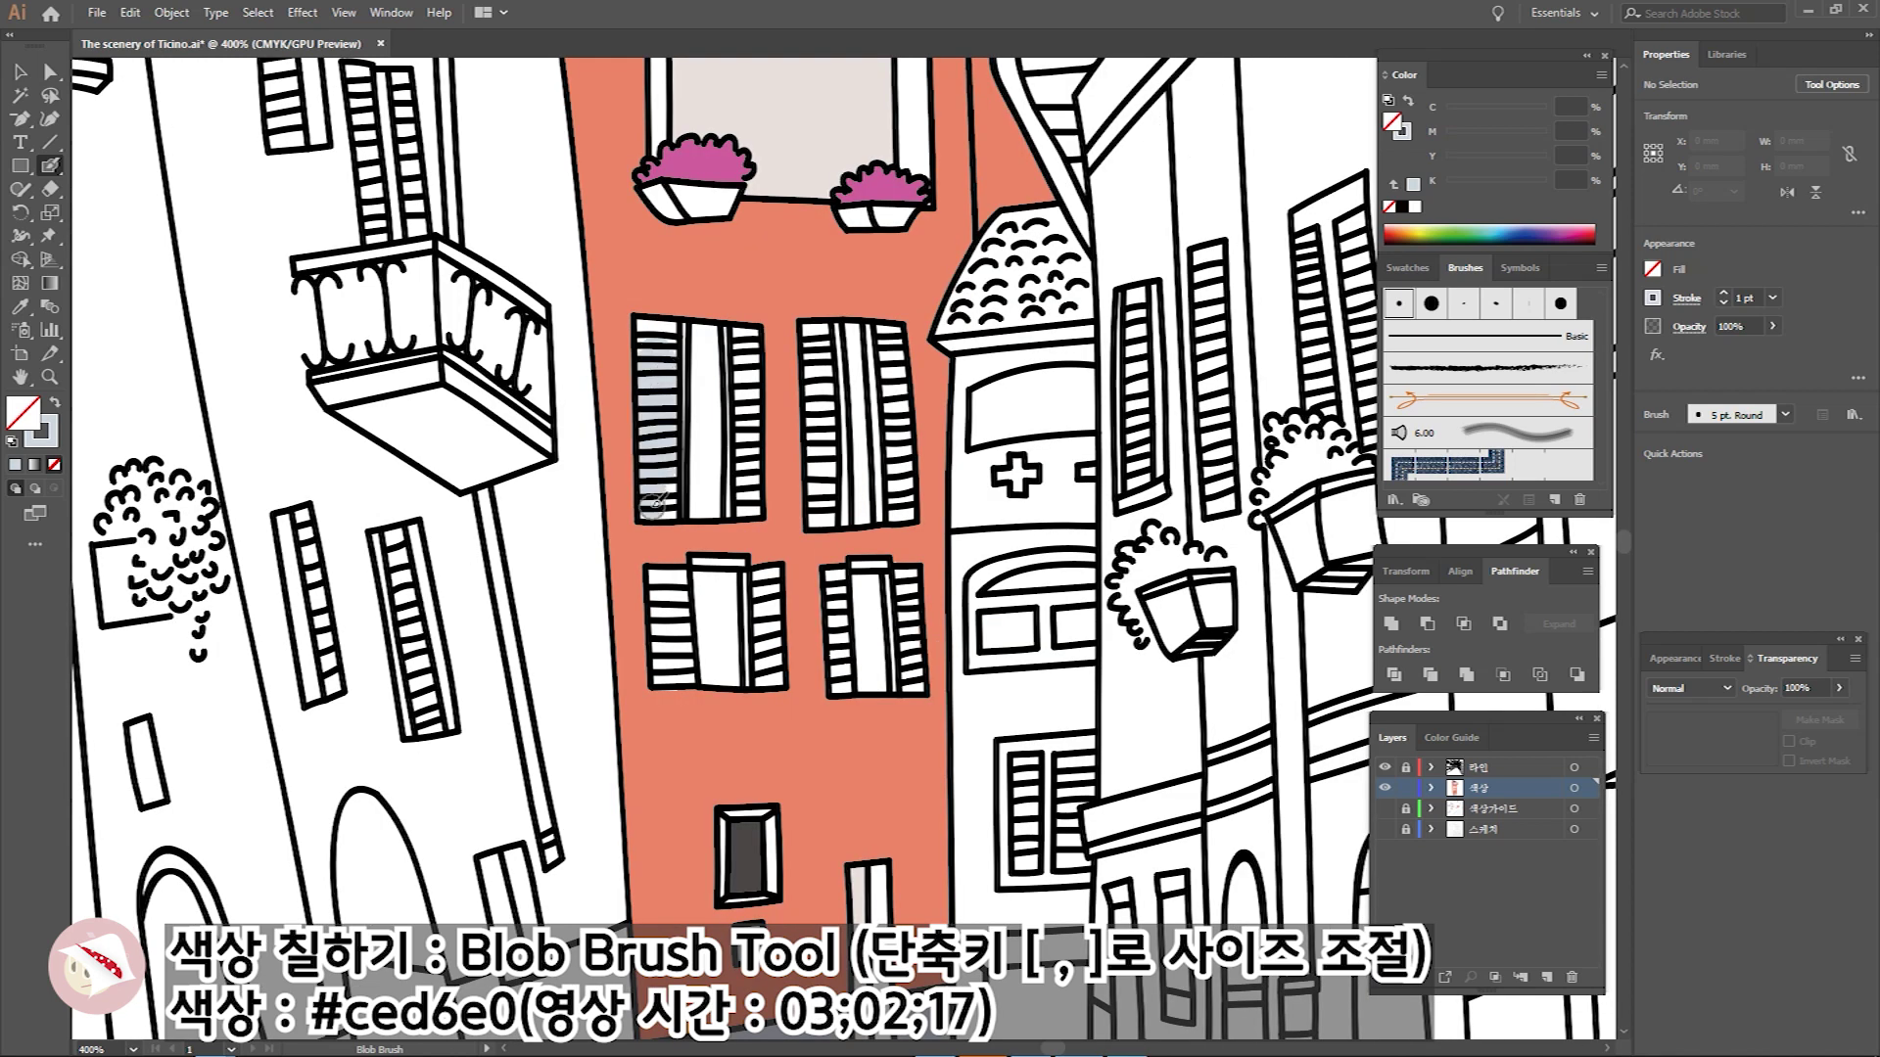
# Paint the four windows' shutters light grey-blue #ced6e0, then start the pink facade around the cross.
pyautogui.moveTo(655, 509); pyautogui.dragTo(675, 328)
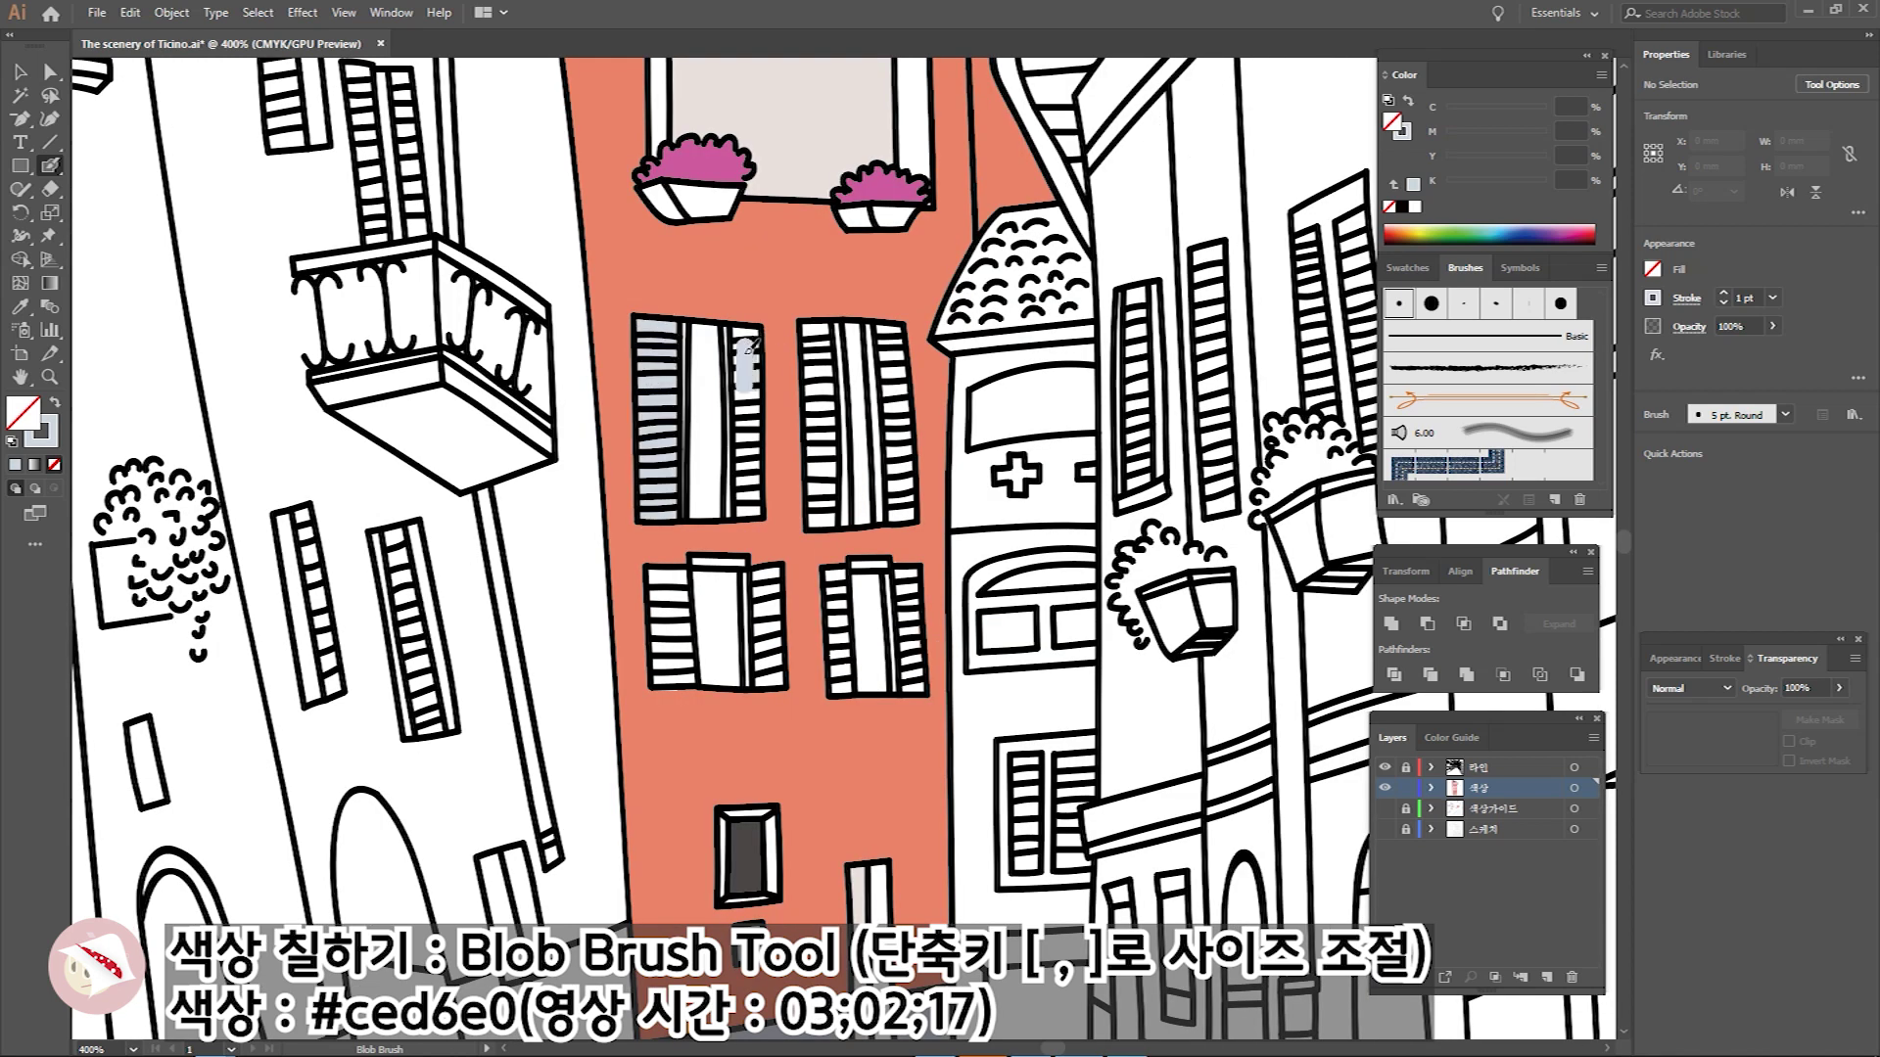
pyautogui.moveTo(746, 441); pyautogui.dragTo(747, 514)
pyautogui.moveTo(821, 323); pyautogui.dragTo(822, 524)
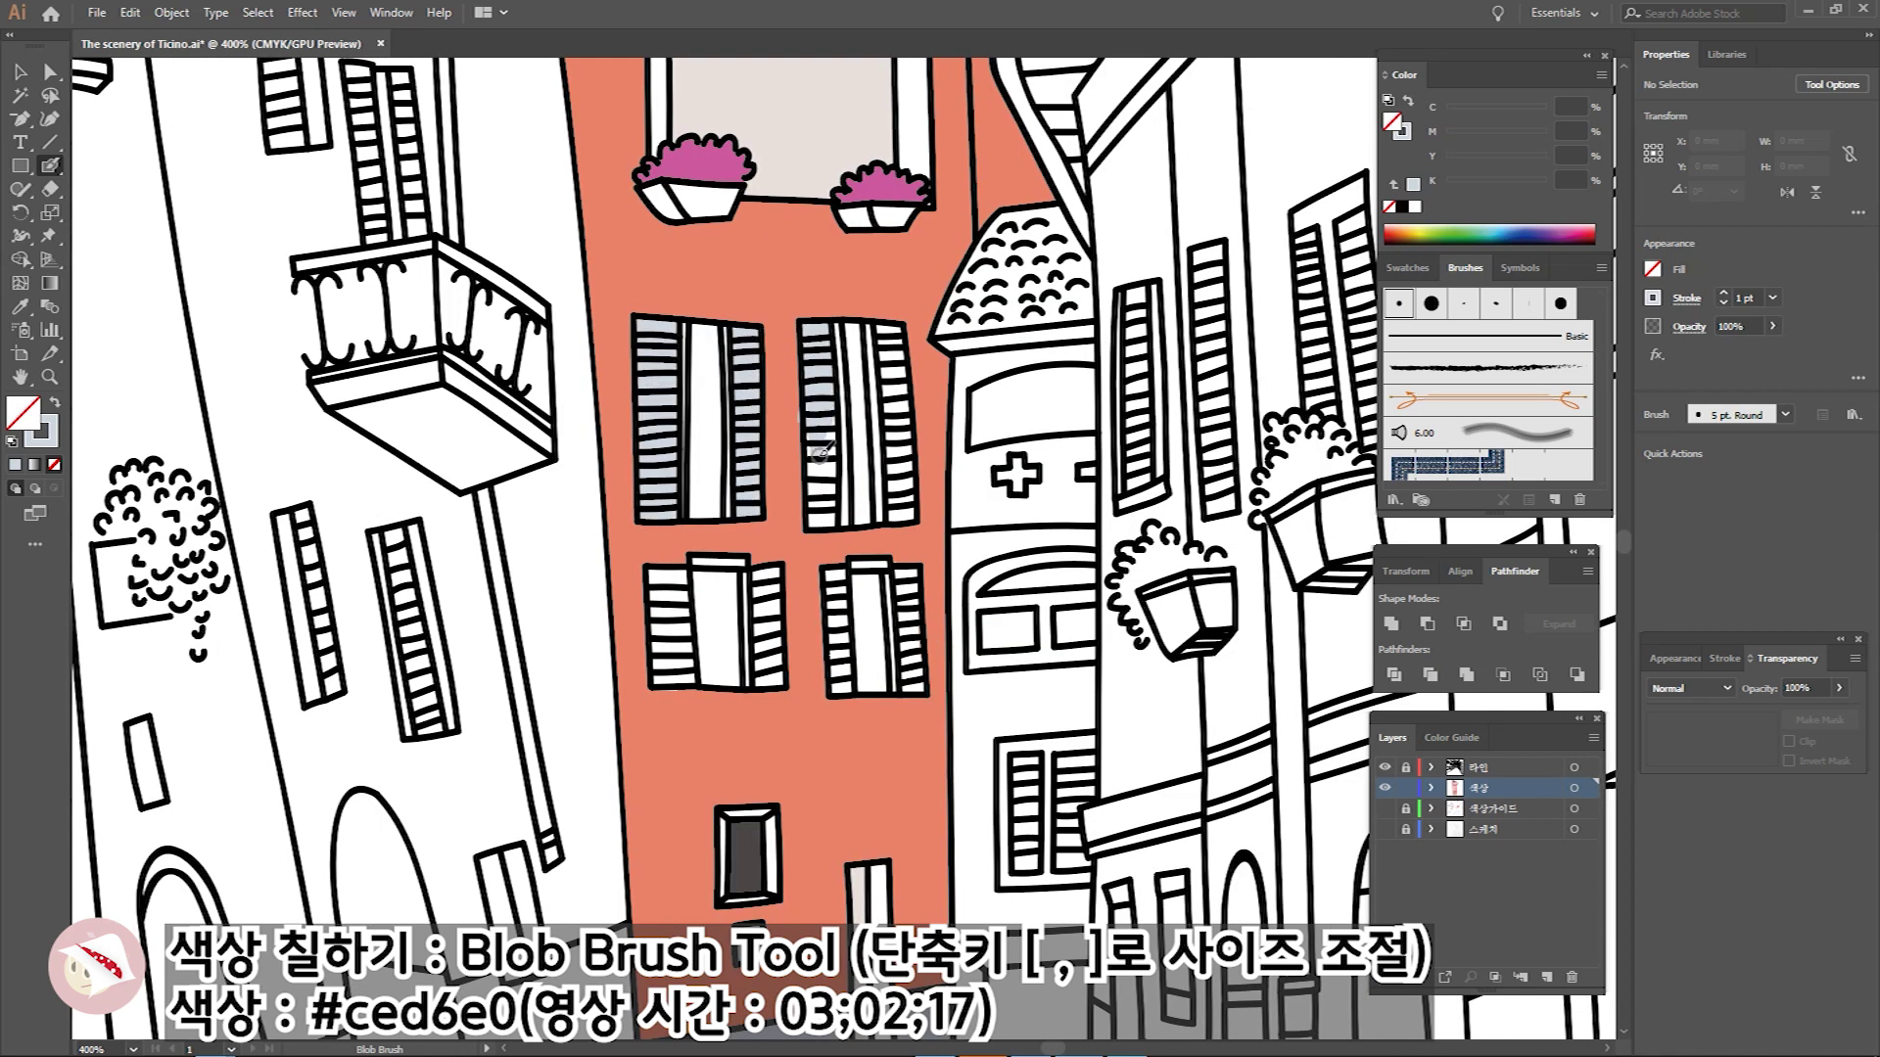
pyautogui.moveTo(893, 441); pyautogui.dragTo(887, 323)
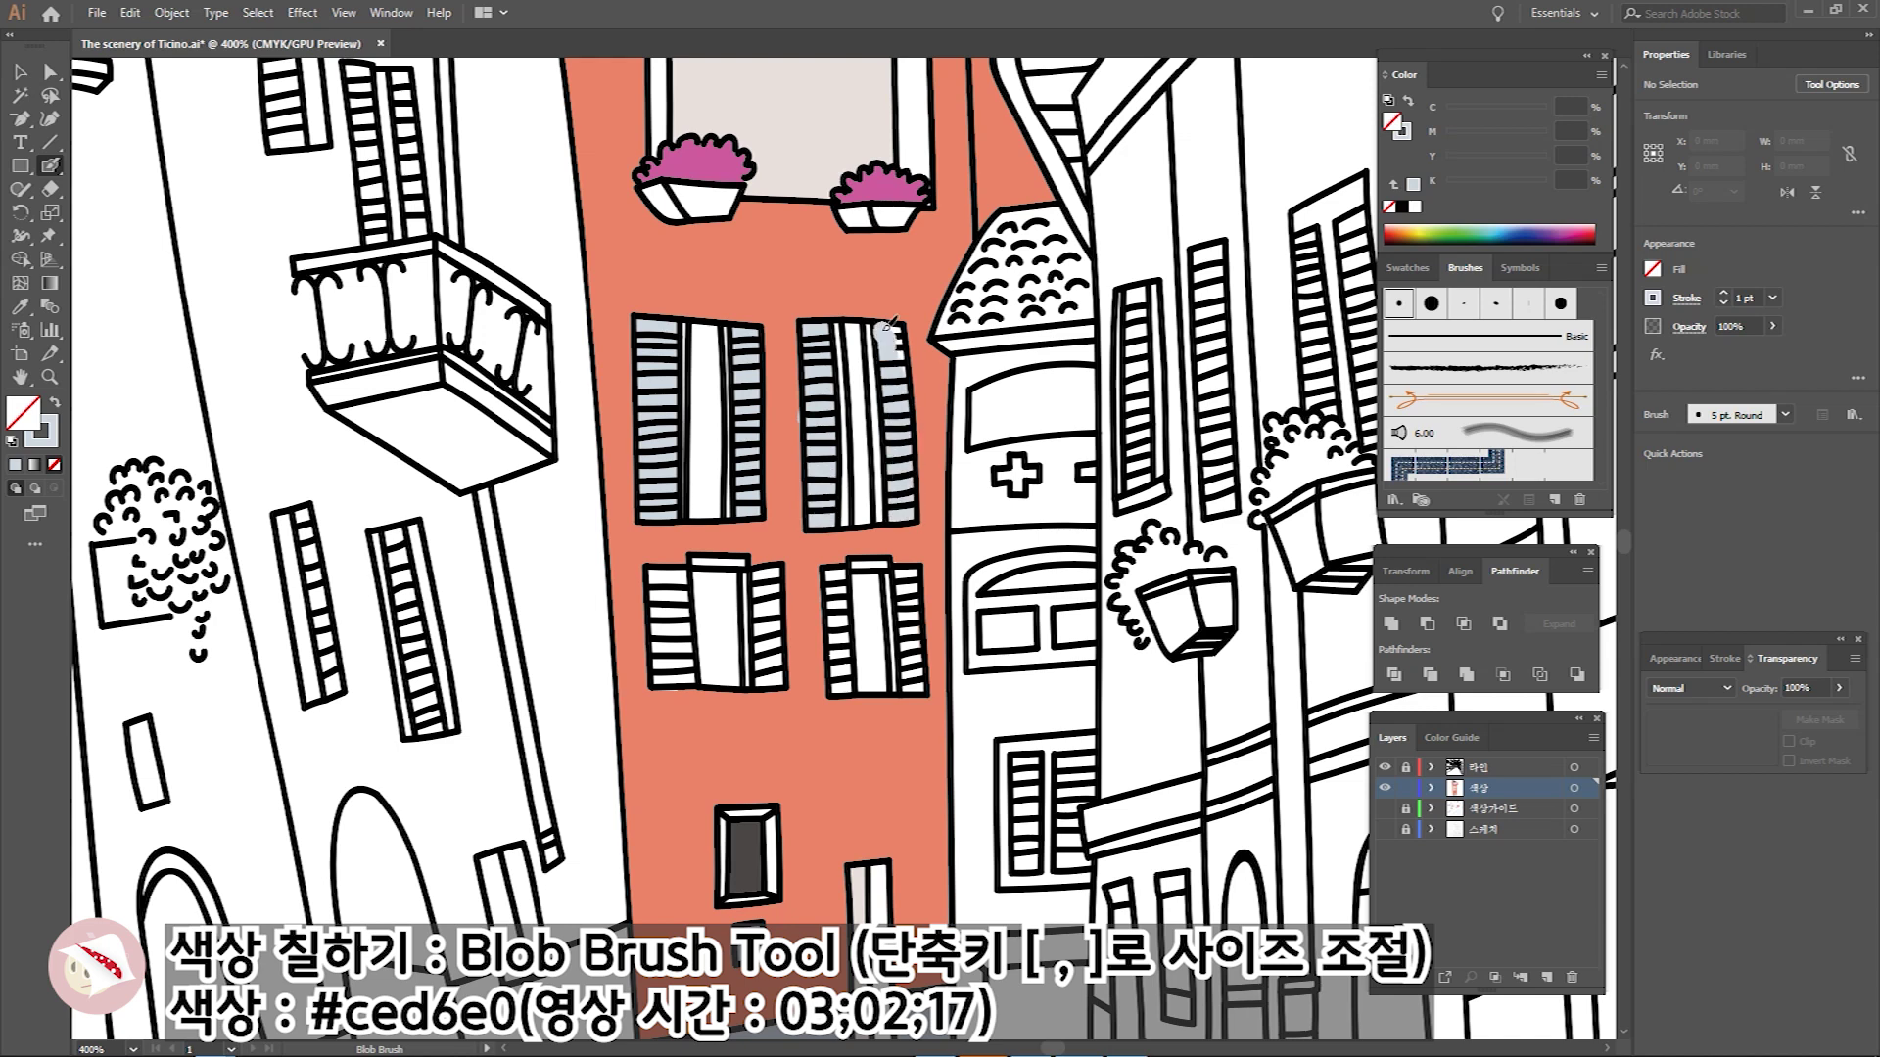
pyautogui.moveTo(672, 661)
pyautogui.mouseDown()
pyautogui.moveTo(688, 568)
pyautogui.moveTo(676, 685)
pyautogui.mouseUp()
pyautogui.moveTo(763, 567); pyautogui.dragTo(773, 685)
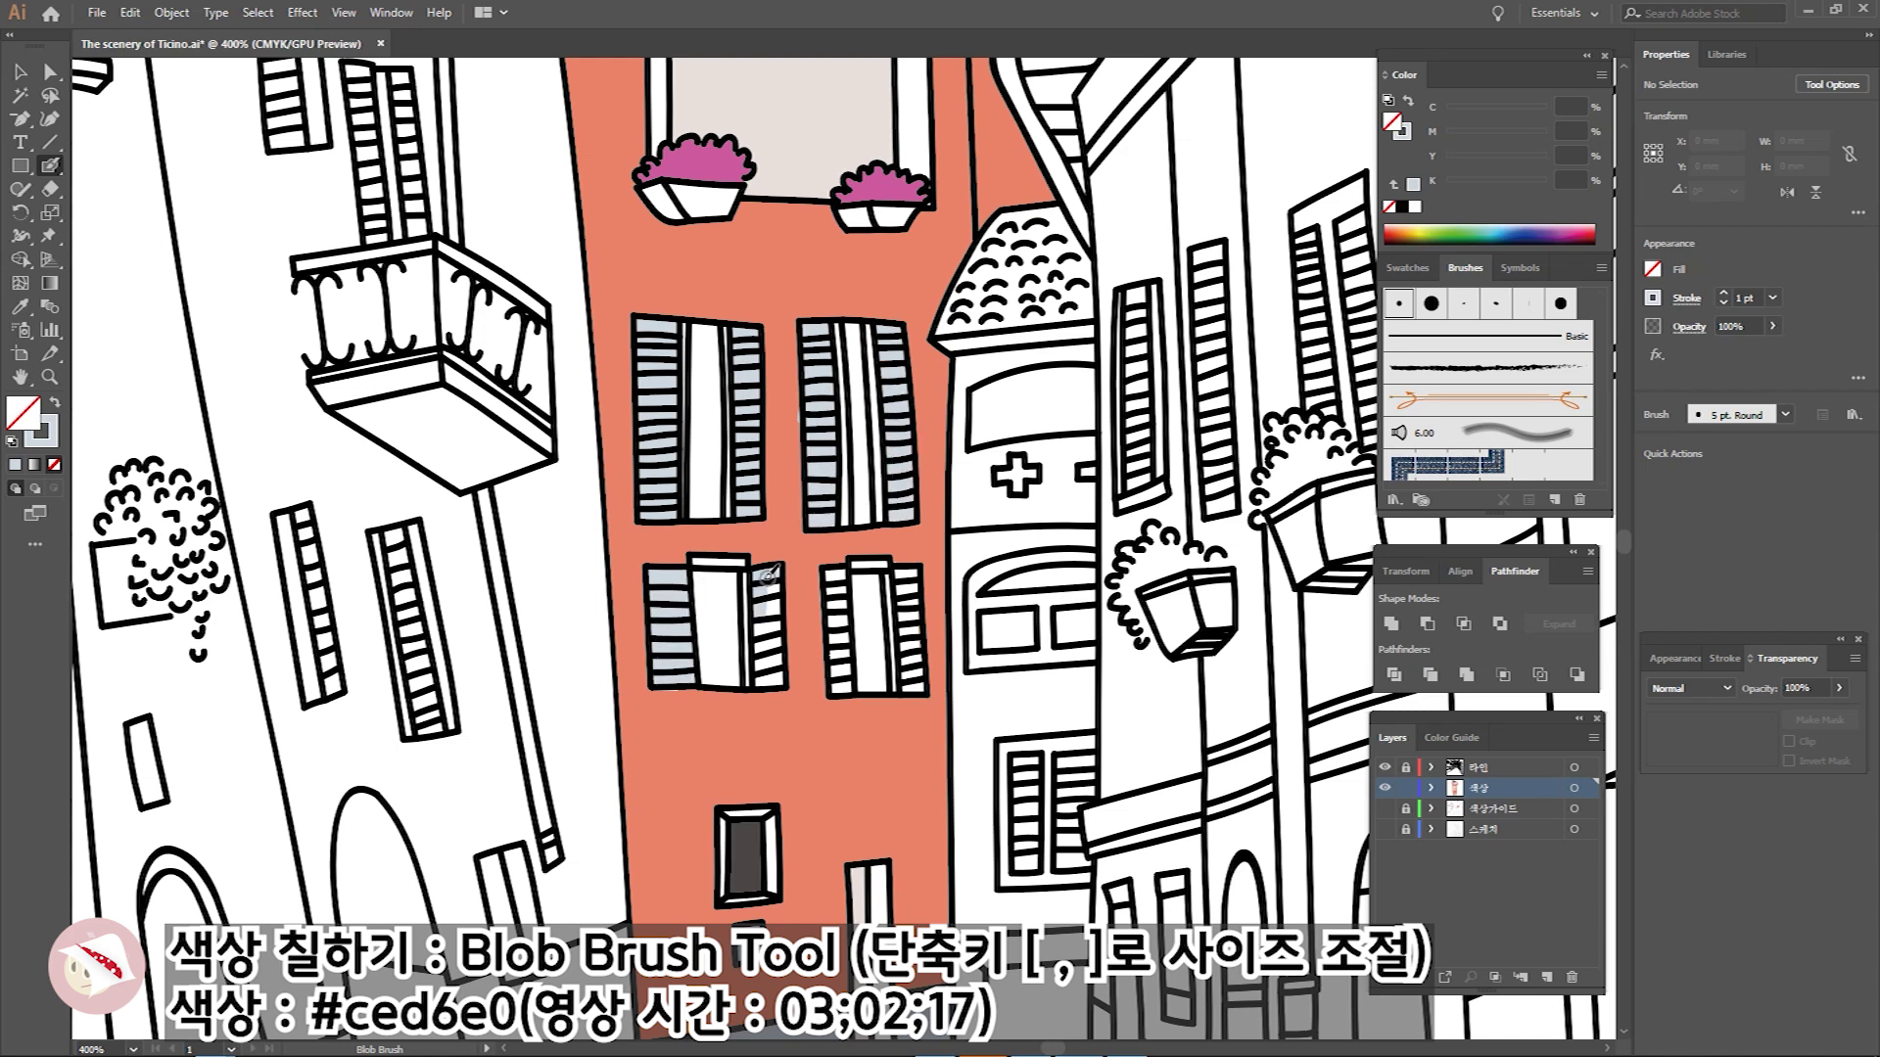
pyautogui.moveTo(834, 572); pyautogui.dragTo(839, 637)
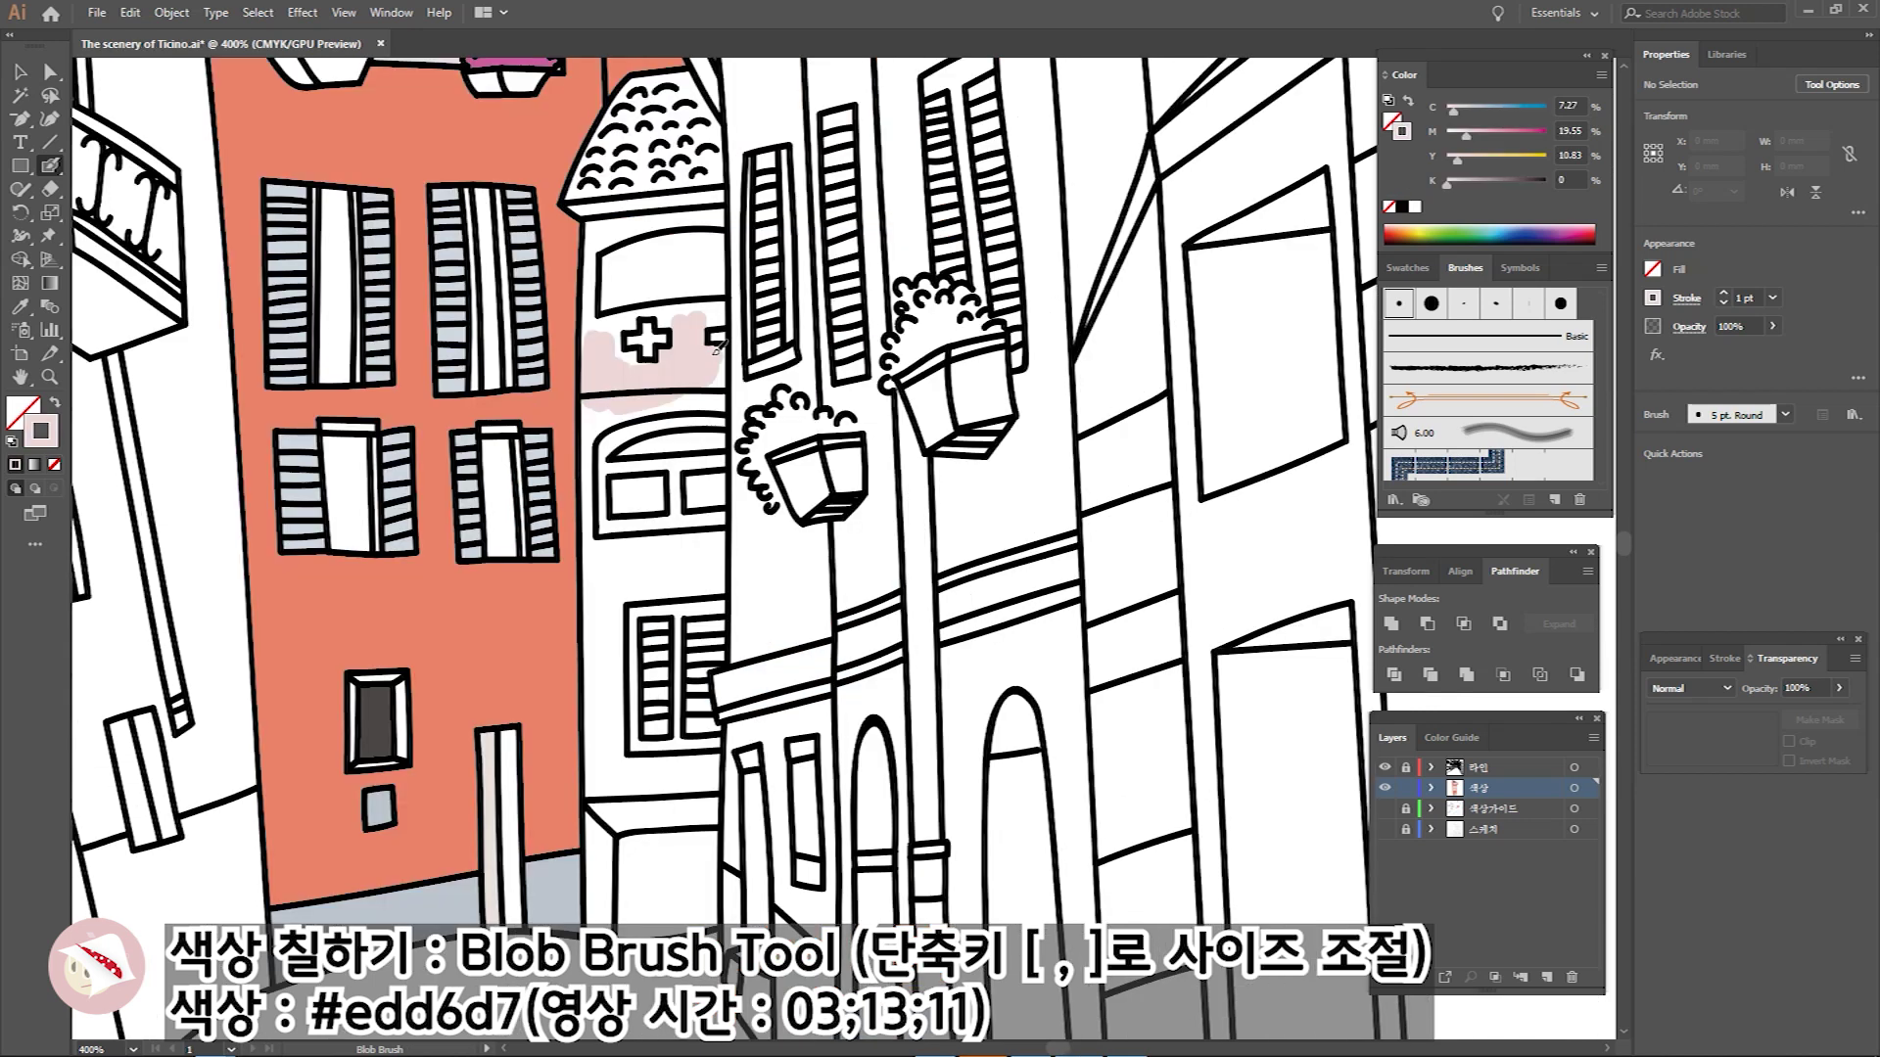
pyautogui.moveTo(720, 345); pyautogui.dragTo(595, 533)
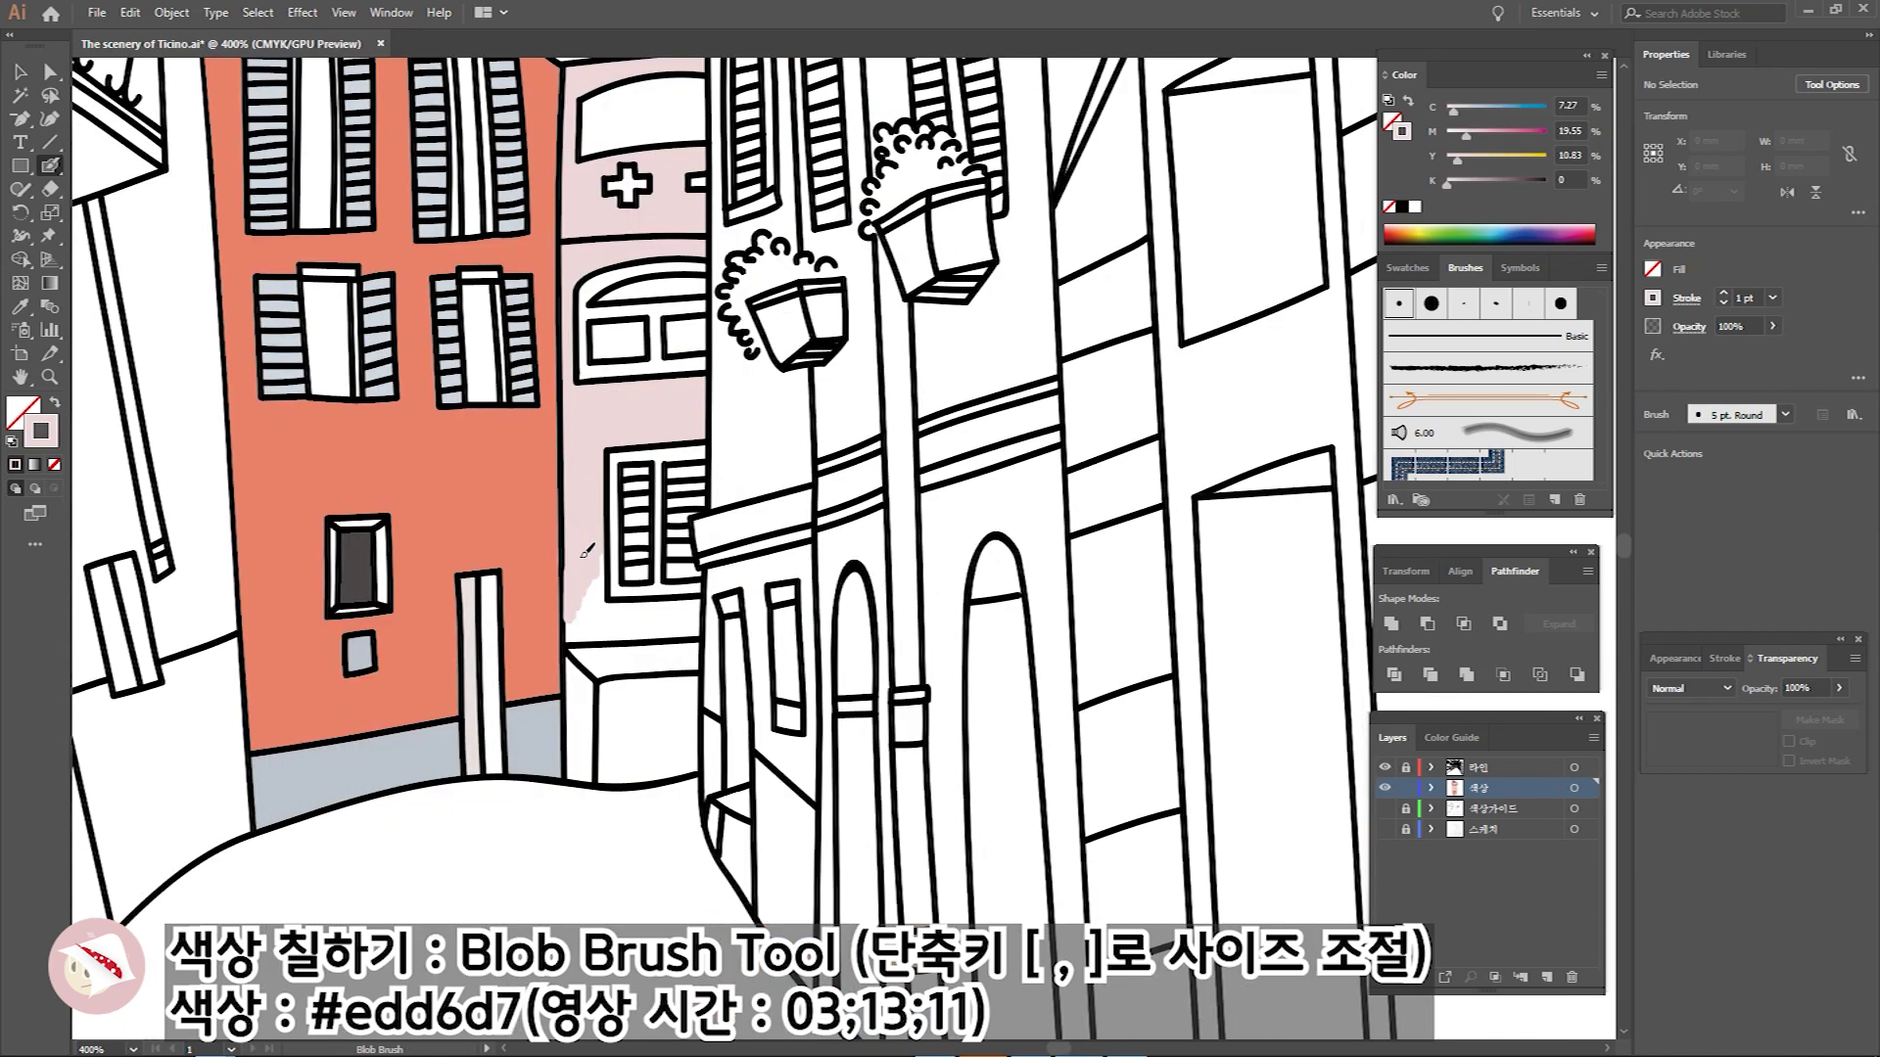
# Extend the pink fill, paint the small roof brownish-pink, the arched window dark grey, shutters and lower wall grey.
pyautogui.moveTo(579, 548)
pyautogui.mouseDown()
pyautogui.moveTo(596, 631)
pyautogui.moveTo(664, 661)
pyautogui.mouseUp()
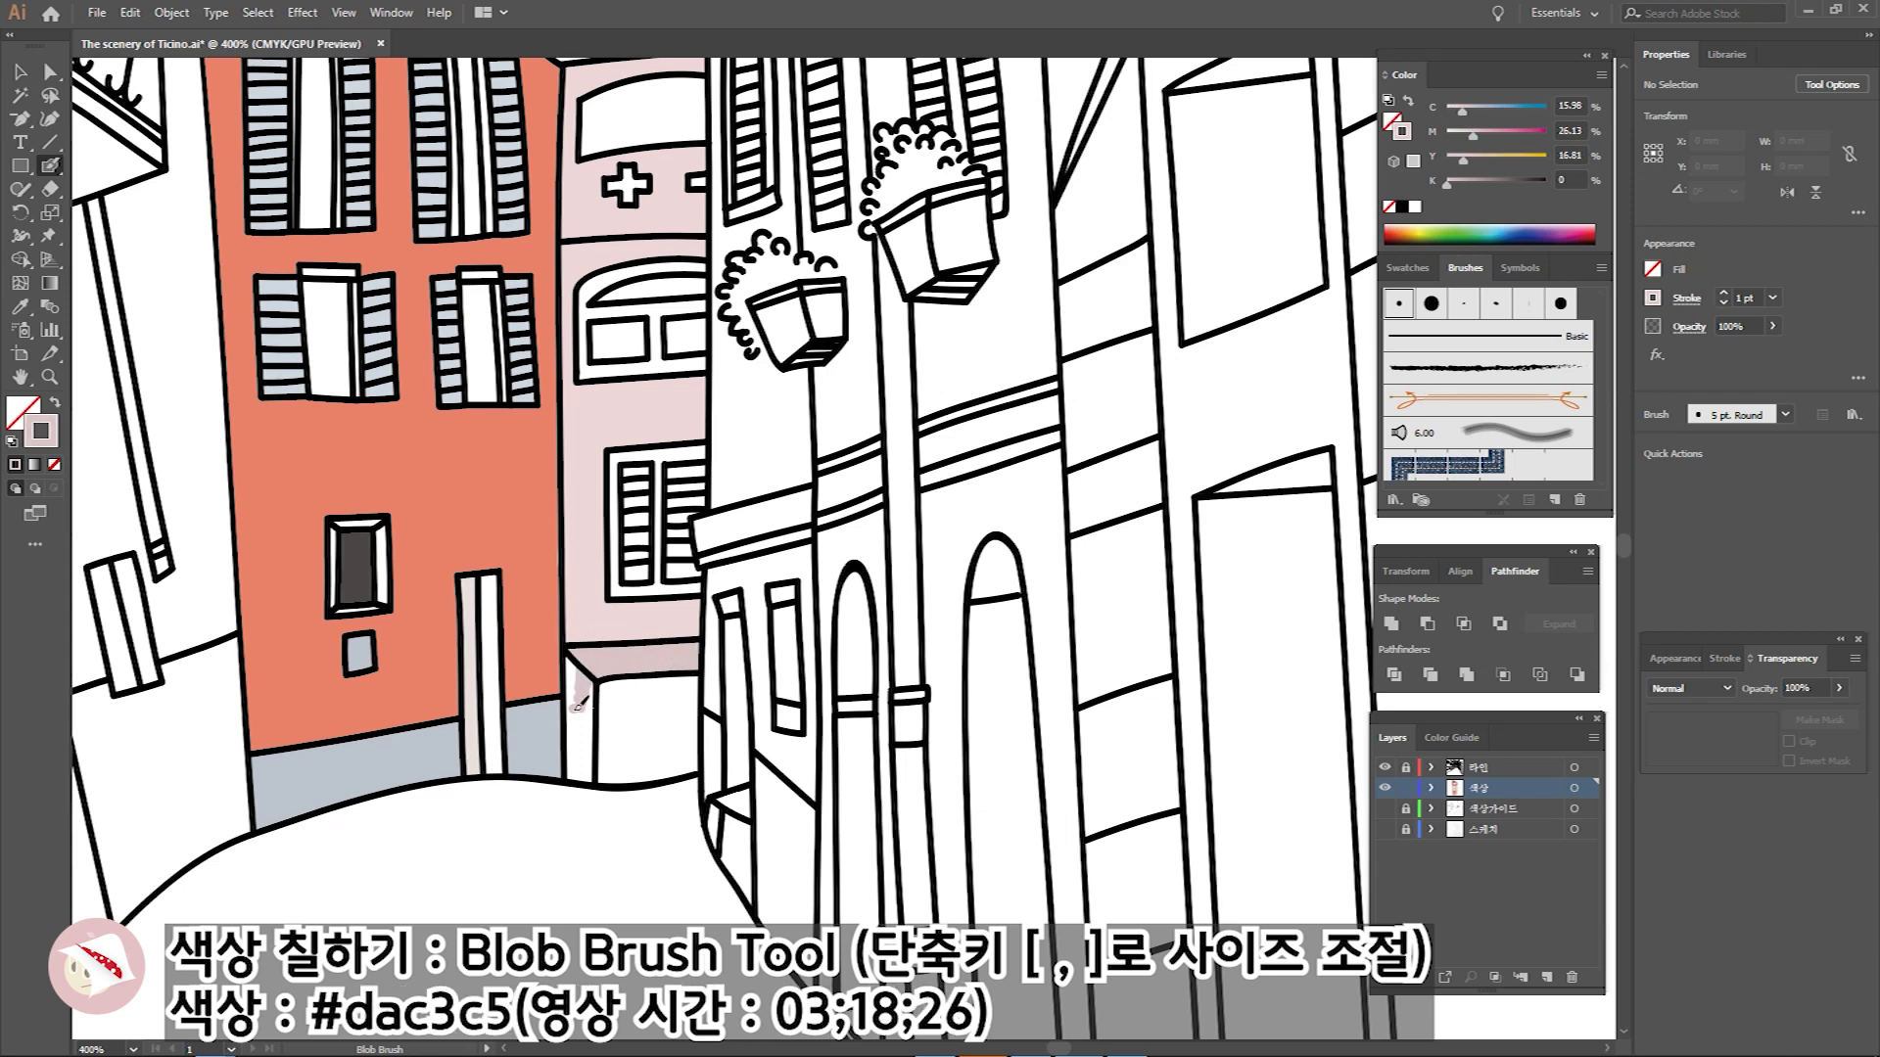
pyautogui.scroll(4, 632, 273)
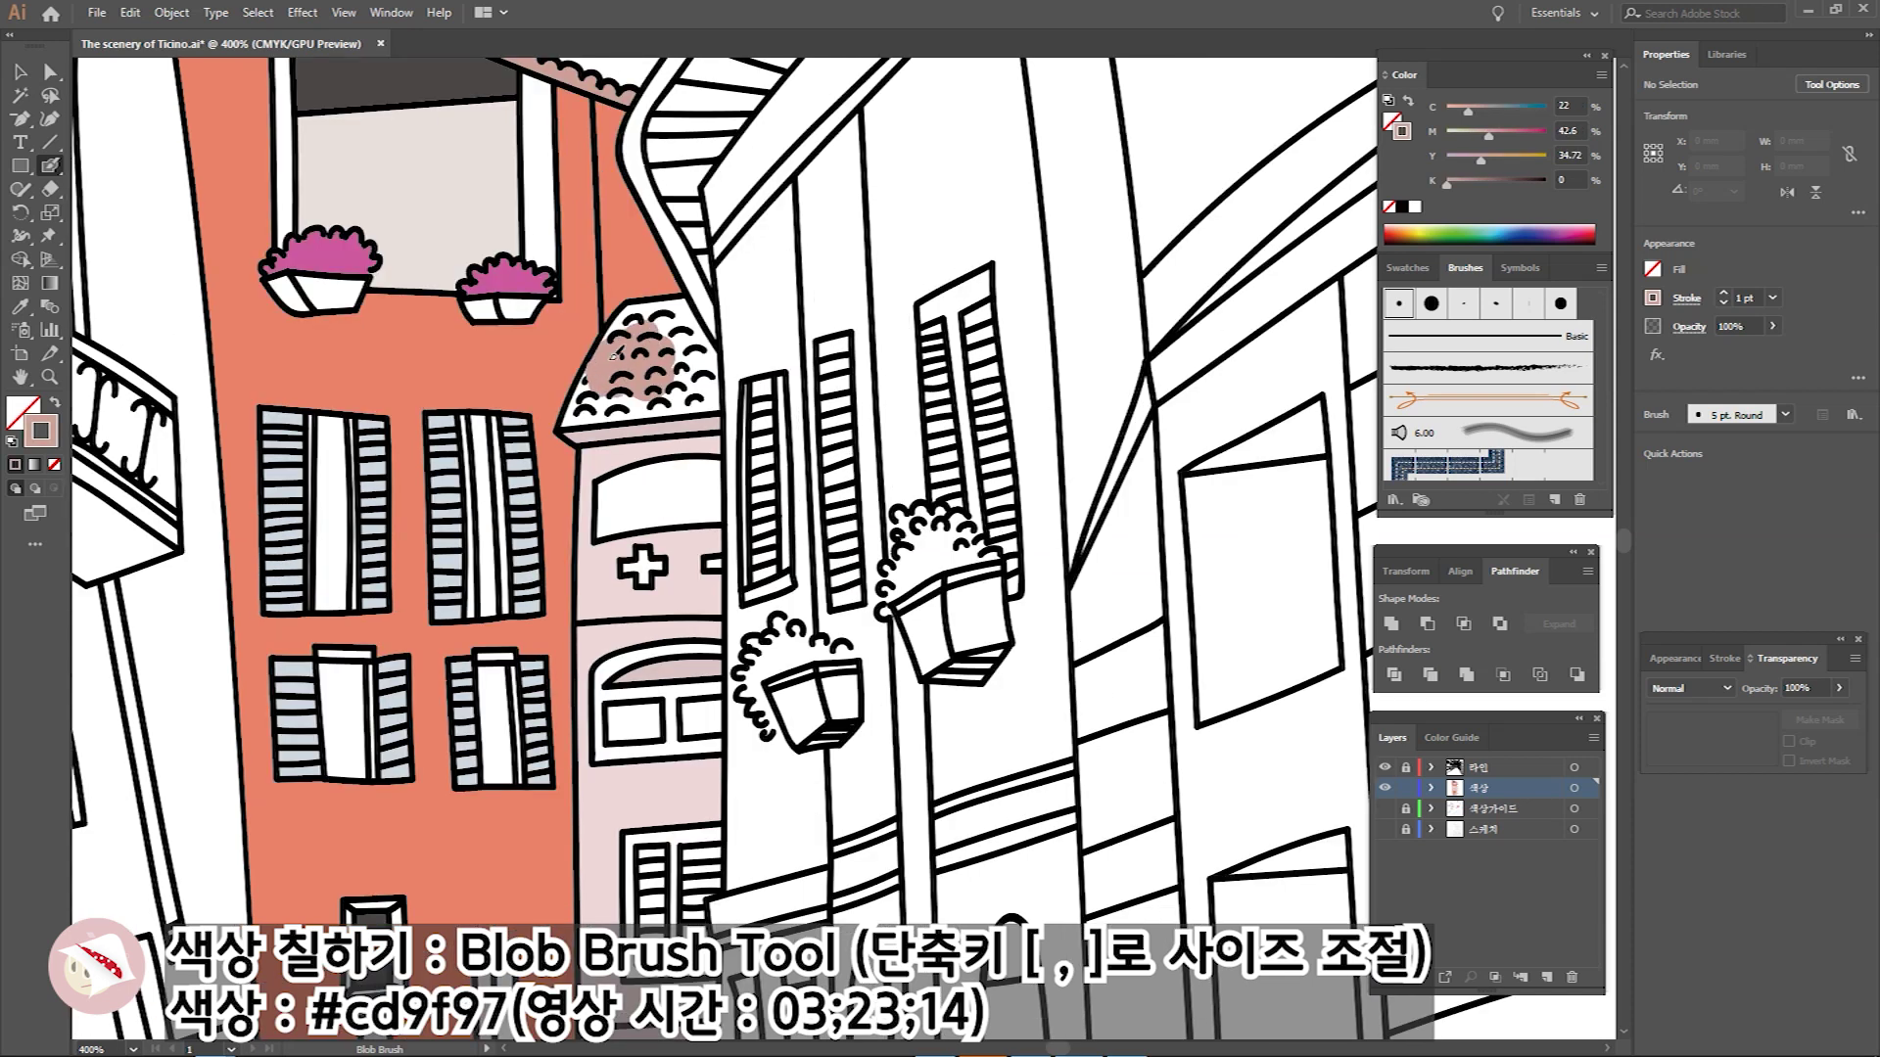
pyautogui.moveTo(599, 360)
pyautogui.mouseDown()
pyautogui.moveTo(688, 328)
pyautogui.moveTo(624, 398)
pyautogui.mouseUp()
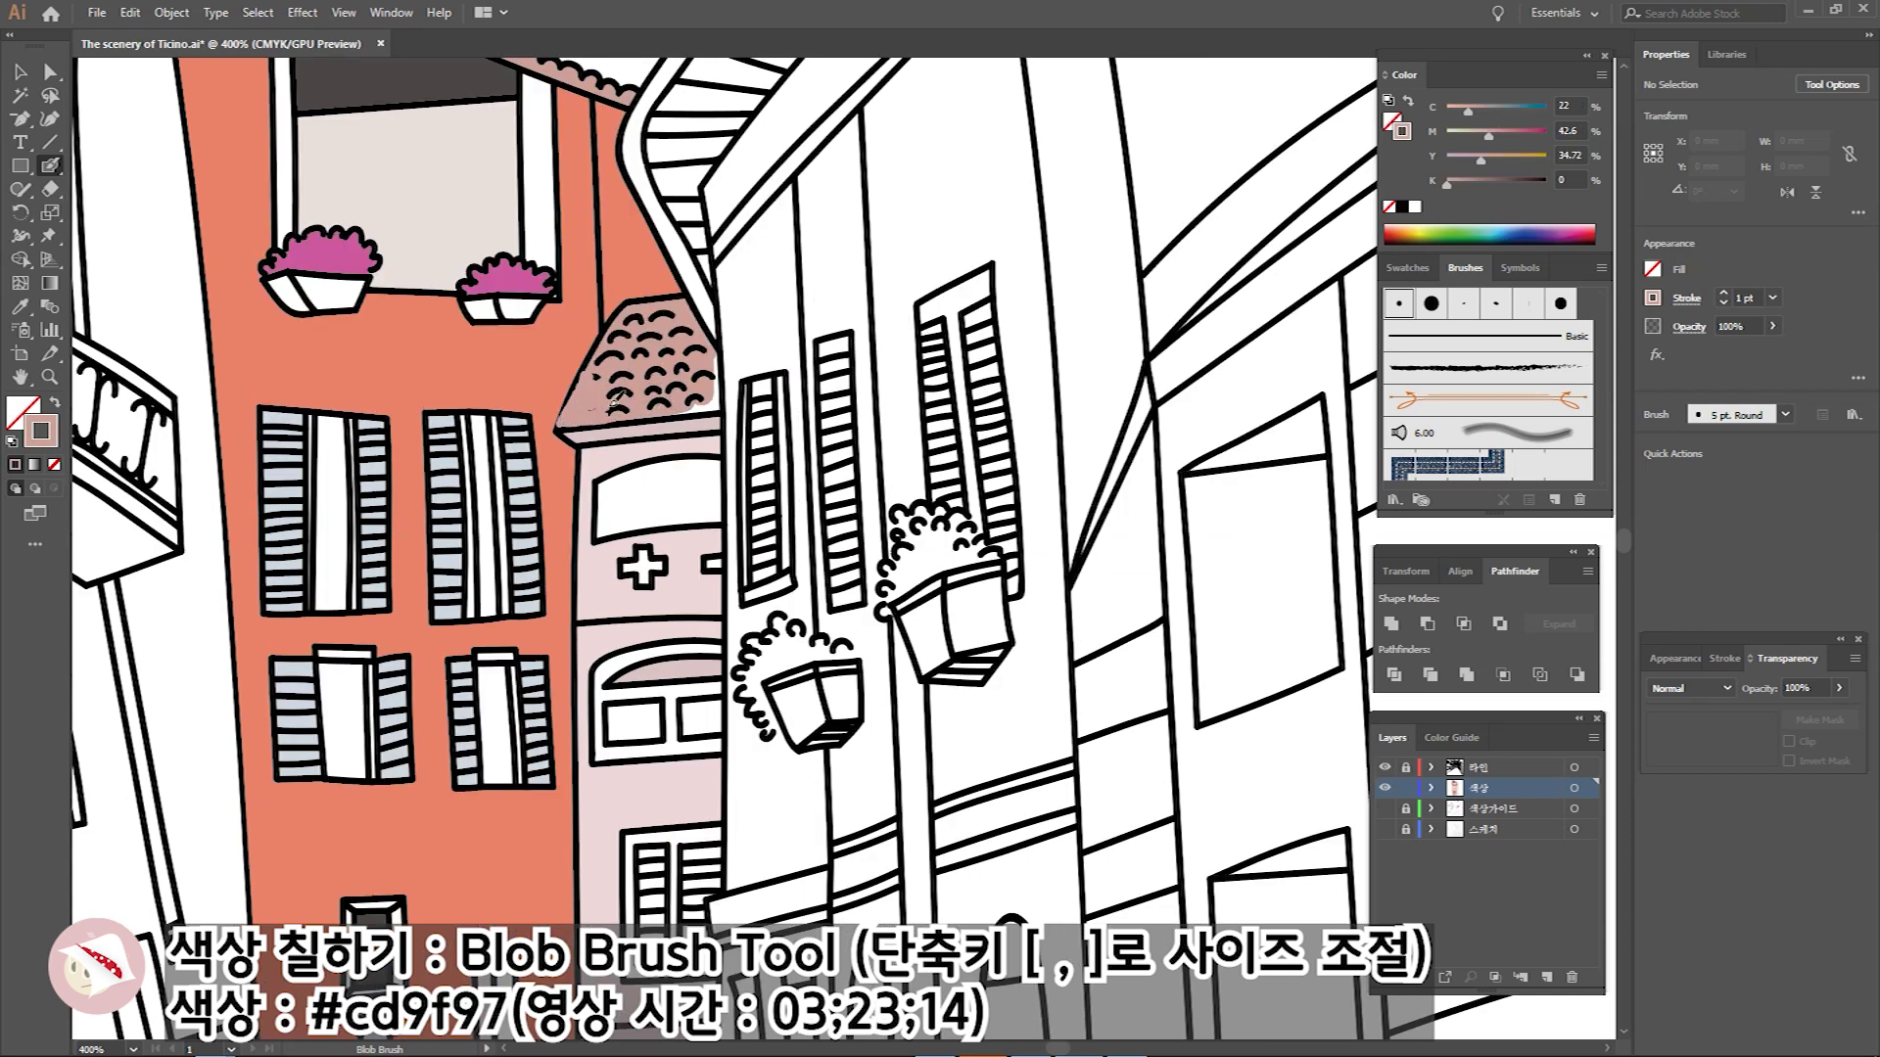
pyautogui.moveTo(612, 495)
pyautogui.mouseDown()
pyautogui.moveTo(685, 485)
pyautogui.moveTo(632, 487)
pyautogui.mouseUp()
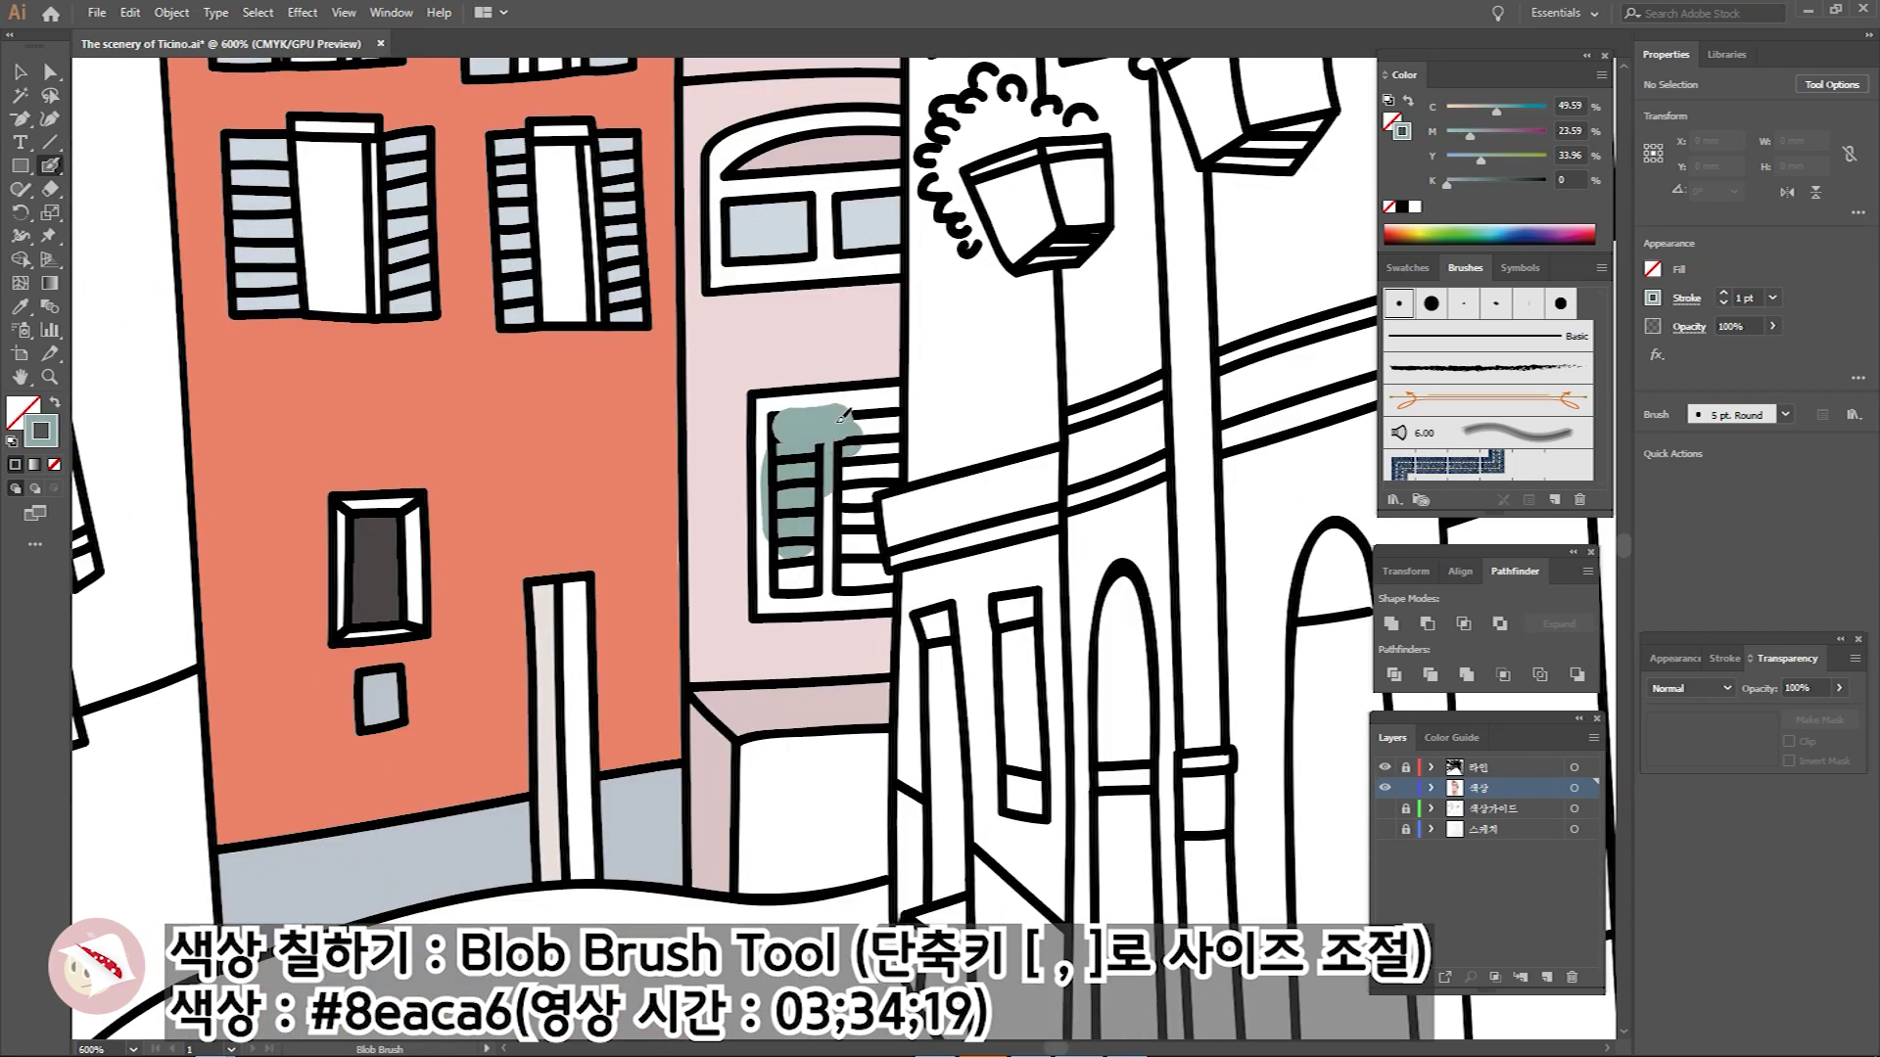
pyautogui.moveTo(862, 411)
pyautogui.mouseDown()
pyautogui.moveTo(773, 588)
pyautogui.moveTo(897, 385)
pyautogui.moveTo(862, 573)
pyautogui.moveTo(834, 599)
pyautogui.mouseUp()
pyautogui.moveTo(646, 460)
pyautogui.mouseDown()
pyautogui.moveTo(725, 489)
pyautogui.moveTo(773, 469)
pyautogui.moveTo(686, 578)
pyautogui.moveTo(741, 561)
pyautogui.mouseUp()
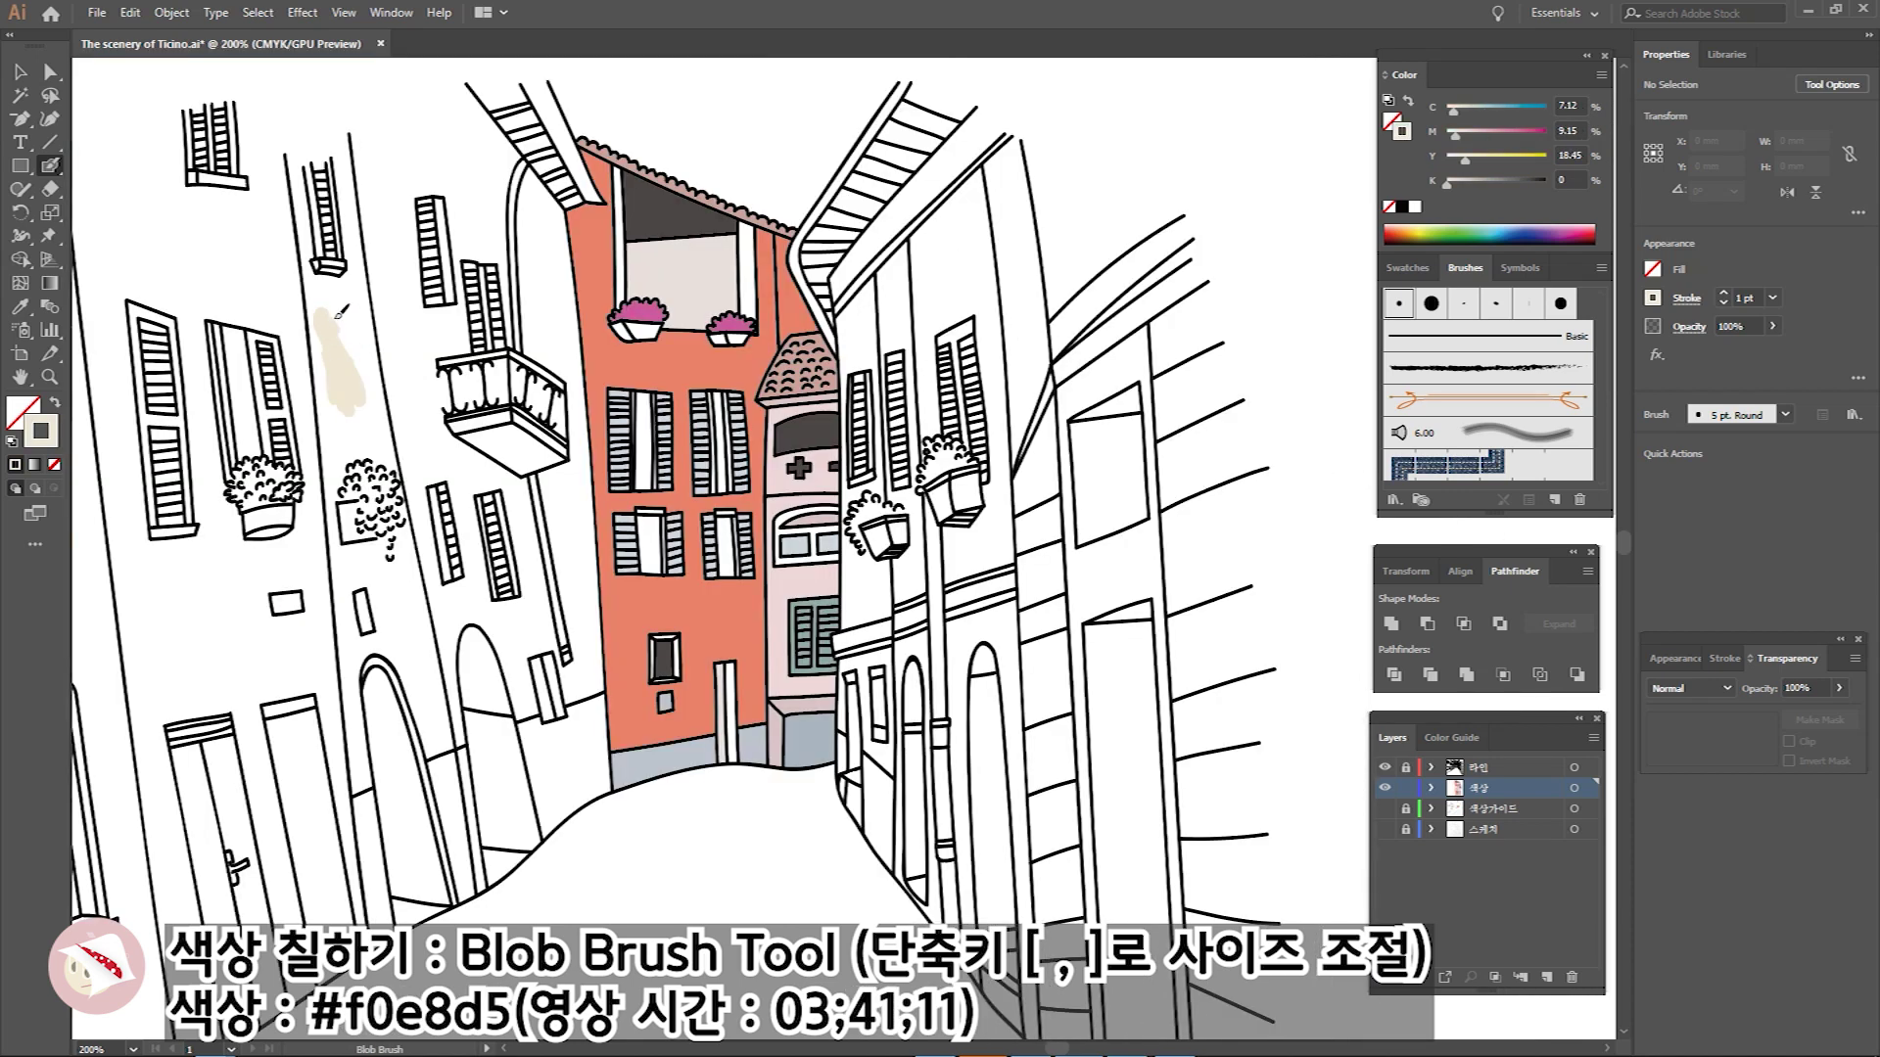
# Fill the left facade and gaps between the ladder rungs cream #f0e8d5, and start the roof beam dark brown.
pyautogui.moveTo(352, 397)
pyautogui.mouseDown()
pyautogui.moveTo(387, 95)
pyautogui.moveTo(445, 98)
pyautogui.moveTo(484, 196)
pyautogui.mouseUp()
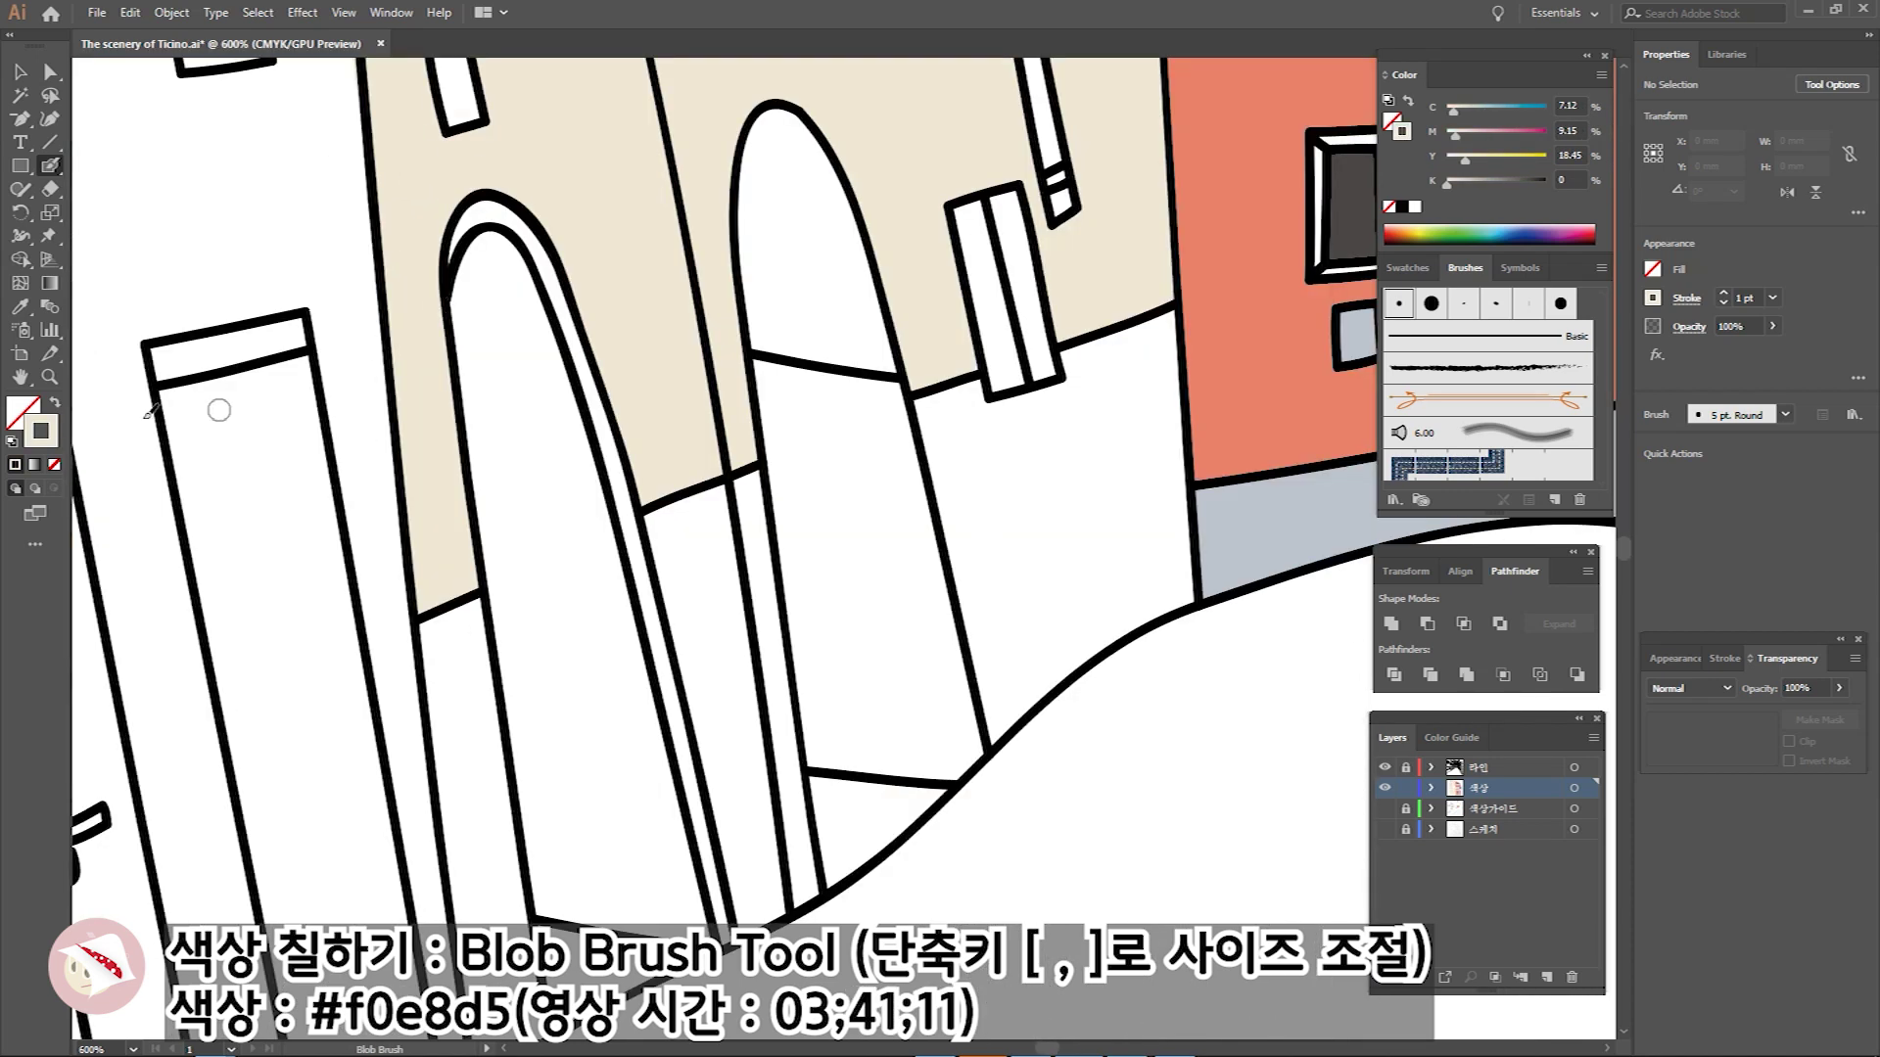
pyautogui.click(49, 376)
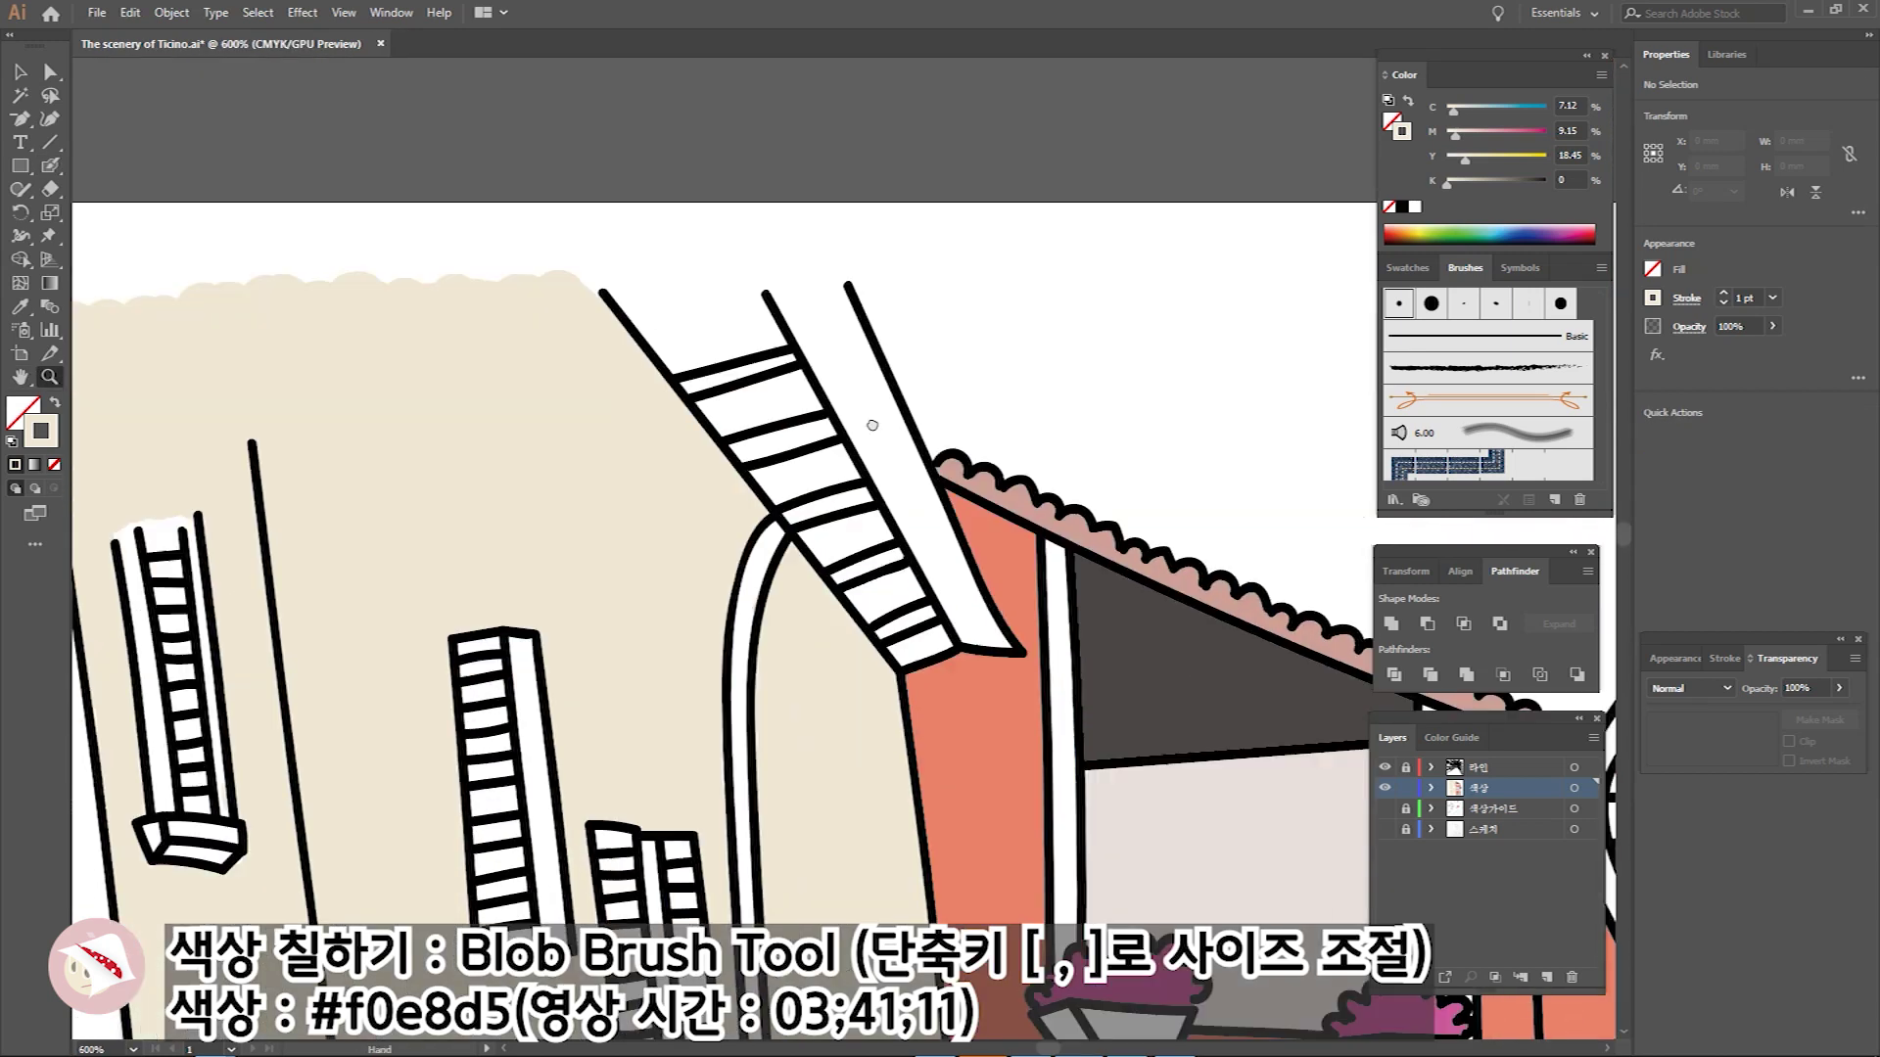
pyautogui.moveTo(863, 352); pyautogui.dragTo(916, 352)
pyautogui.hotkey('shift', 'b')
pyautogui.moveTo(685, 186); pyautogui.dragTo(750, 221)
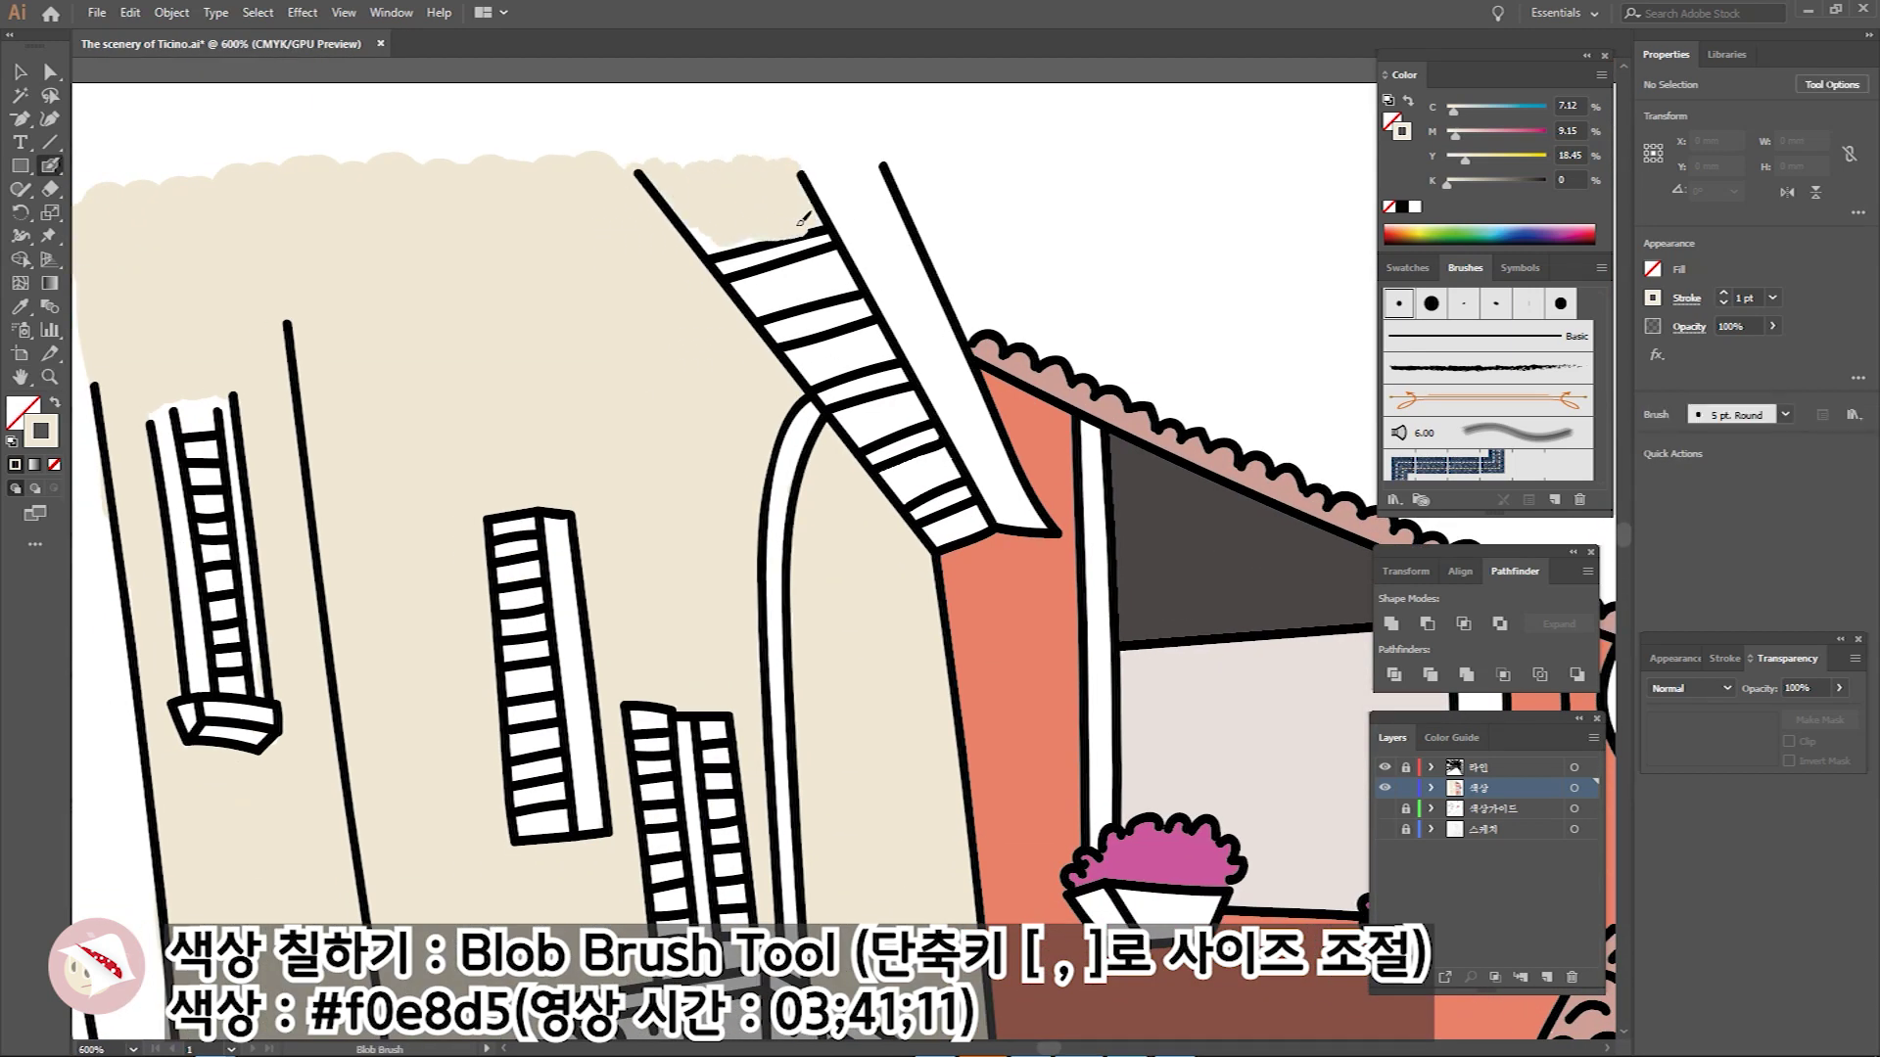
pyautogui.moveTo(747, 315)
pyautogui.mouseDown()
pyautogui.moveTo(825, 265)
pyautogui.moveTo(796, 387)
pyautogui.mouseUp()
pyautogui.moveTo(898, 415)
pyautogui.mouseDown()
pyautogui.moveTo(847, 405)
pyautogui.moveTo(949, 470)
pyautogui.mouseUp()
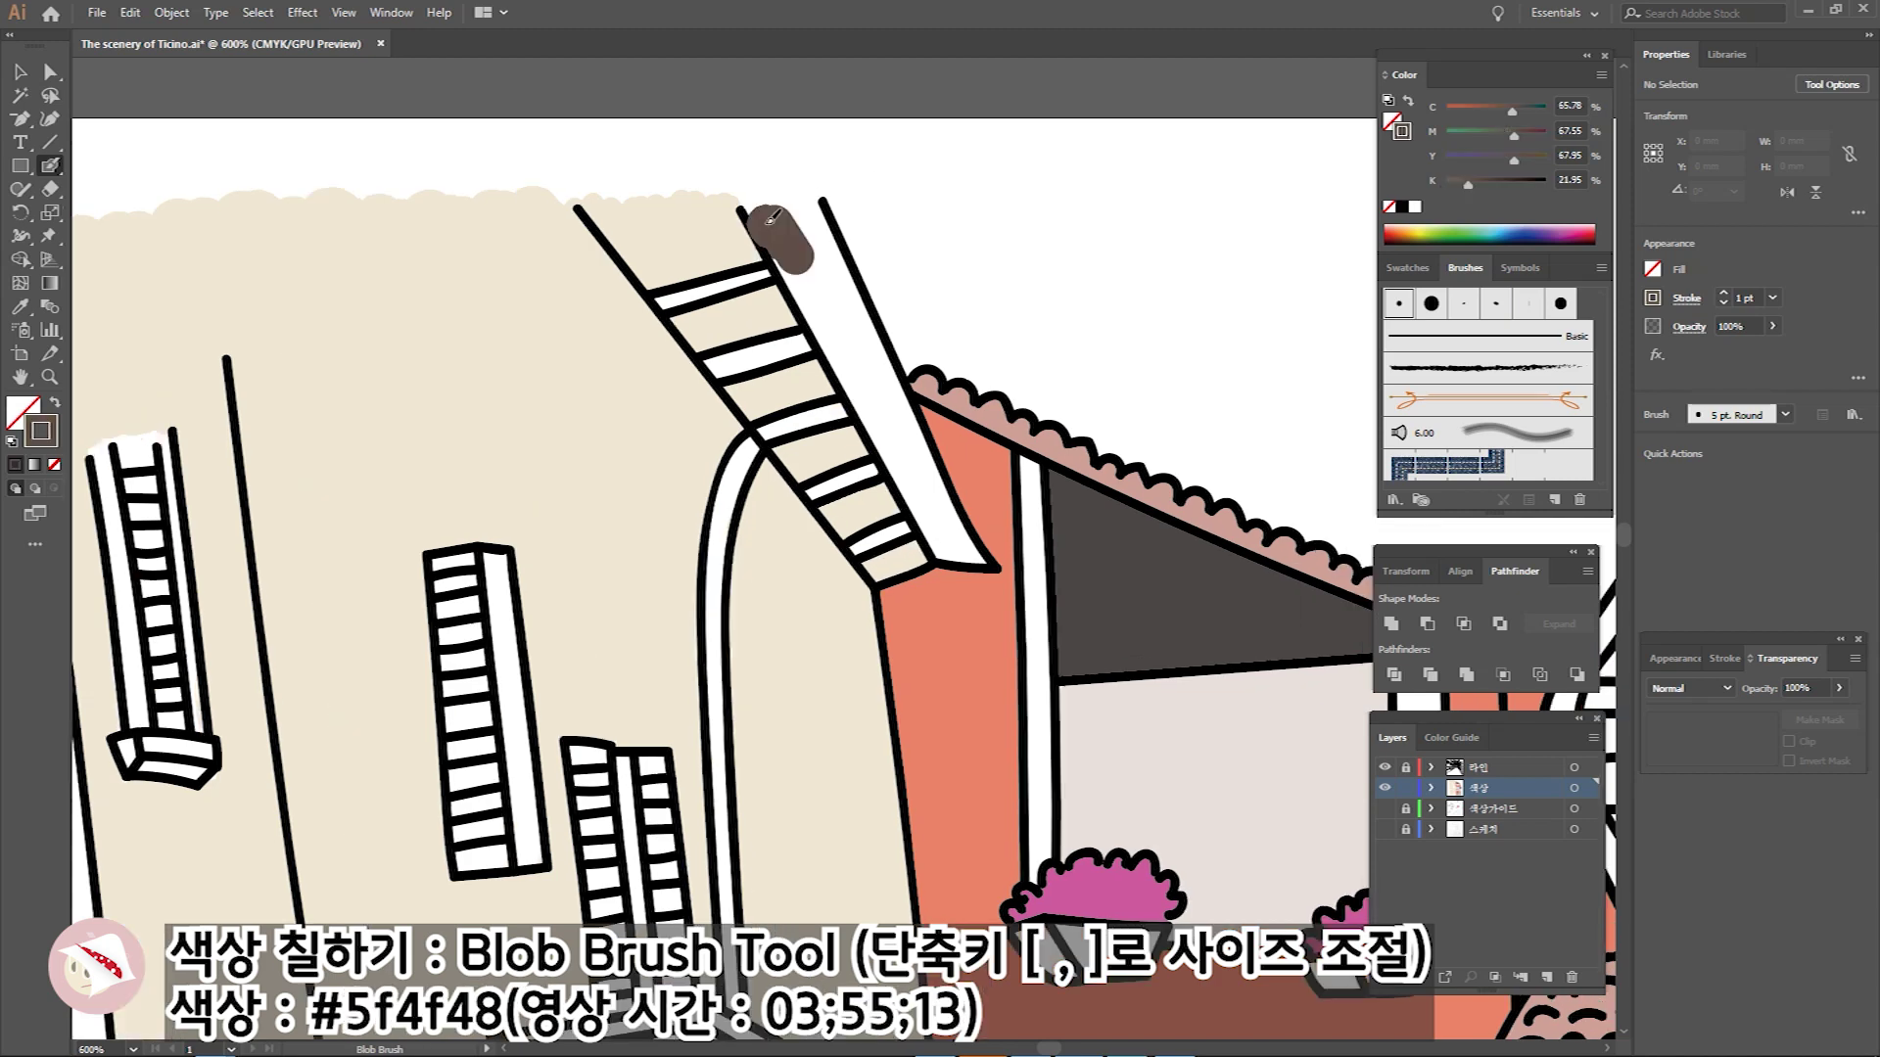
pyautogui.moveTo(827, 294); pyautogui.dragTo(784, 214)
# Paint the roof beam, ladder rung and pole dark brown #5f4f48.
pyautogui.moveTo(821, 285)
pyautogui.mouseDown()
pyautogui.moveTo(940, 529)
pyautogui.moveTo(798, 390)
pyautogui.mouseUp()
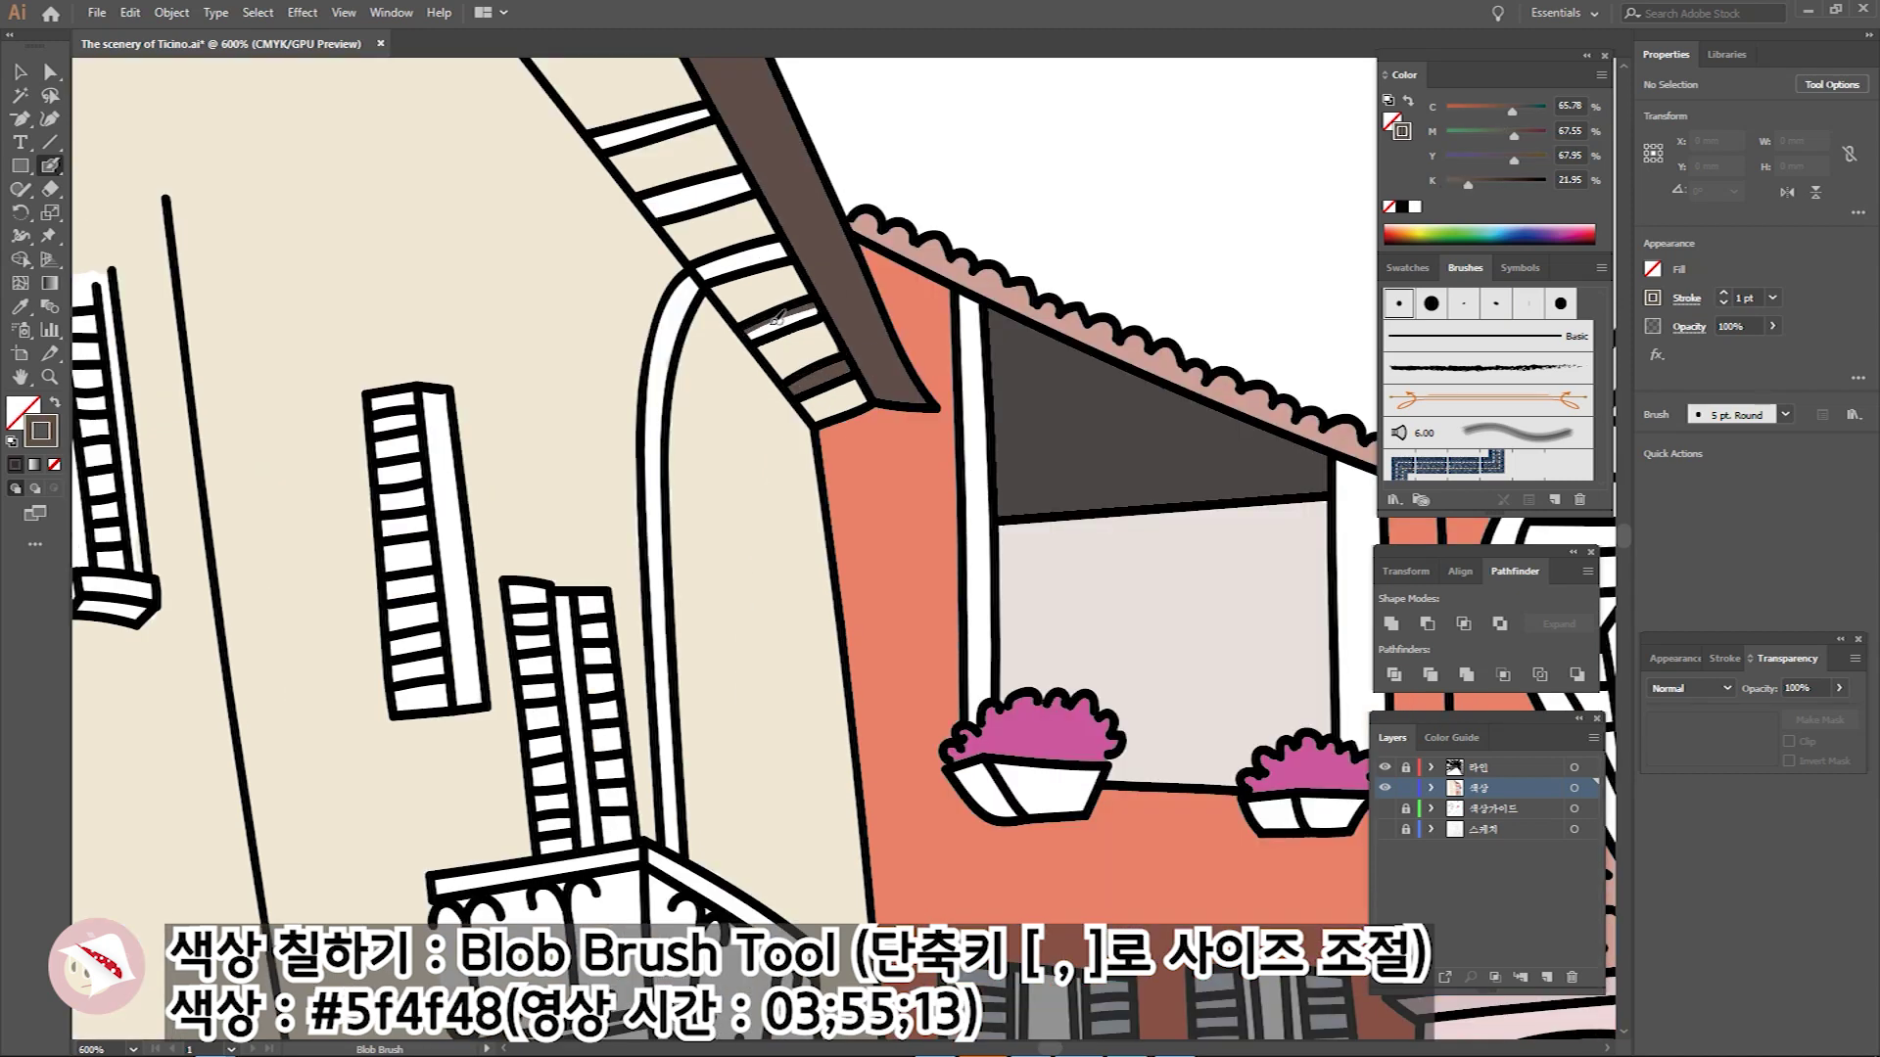
pyautogui.moveTo(683, 211); pyautogui.dragTo(749, 177)
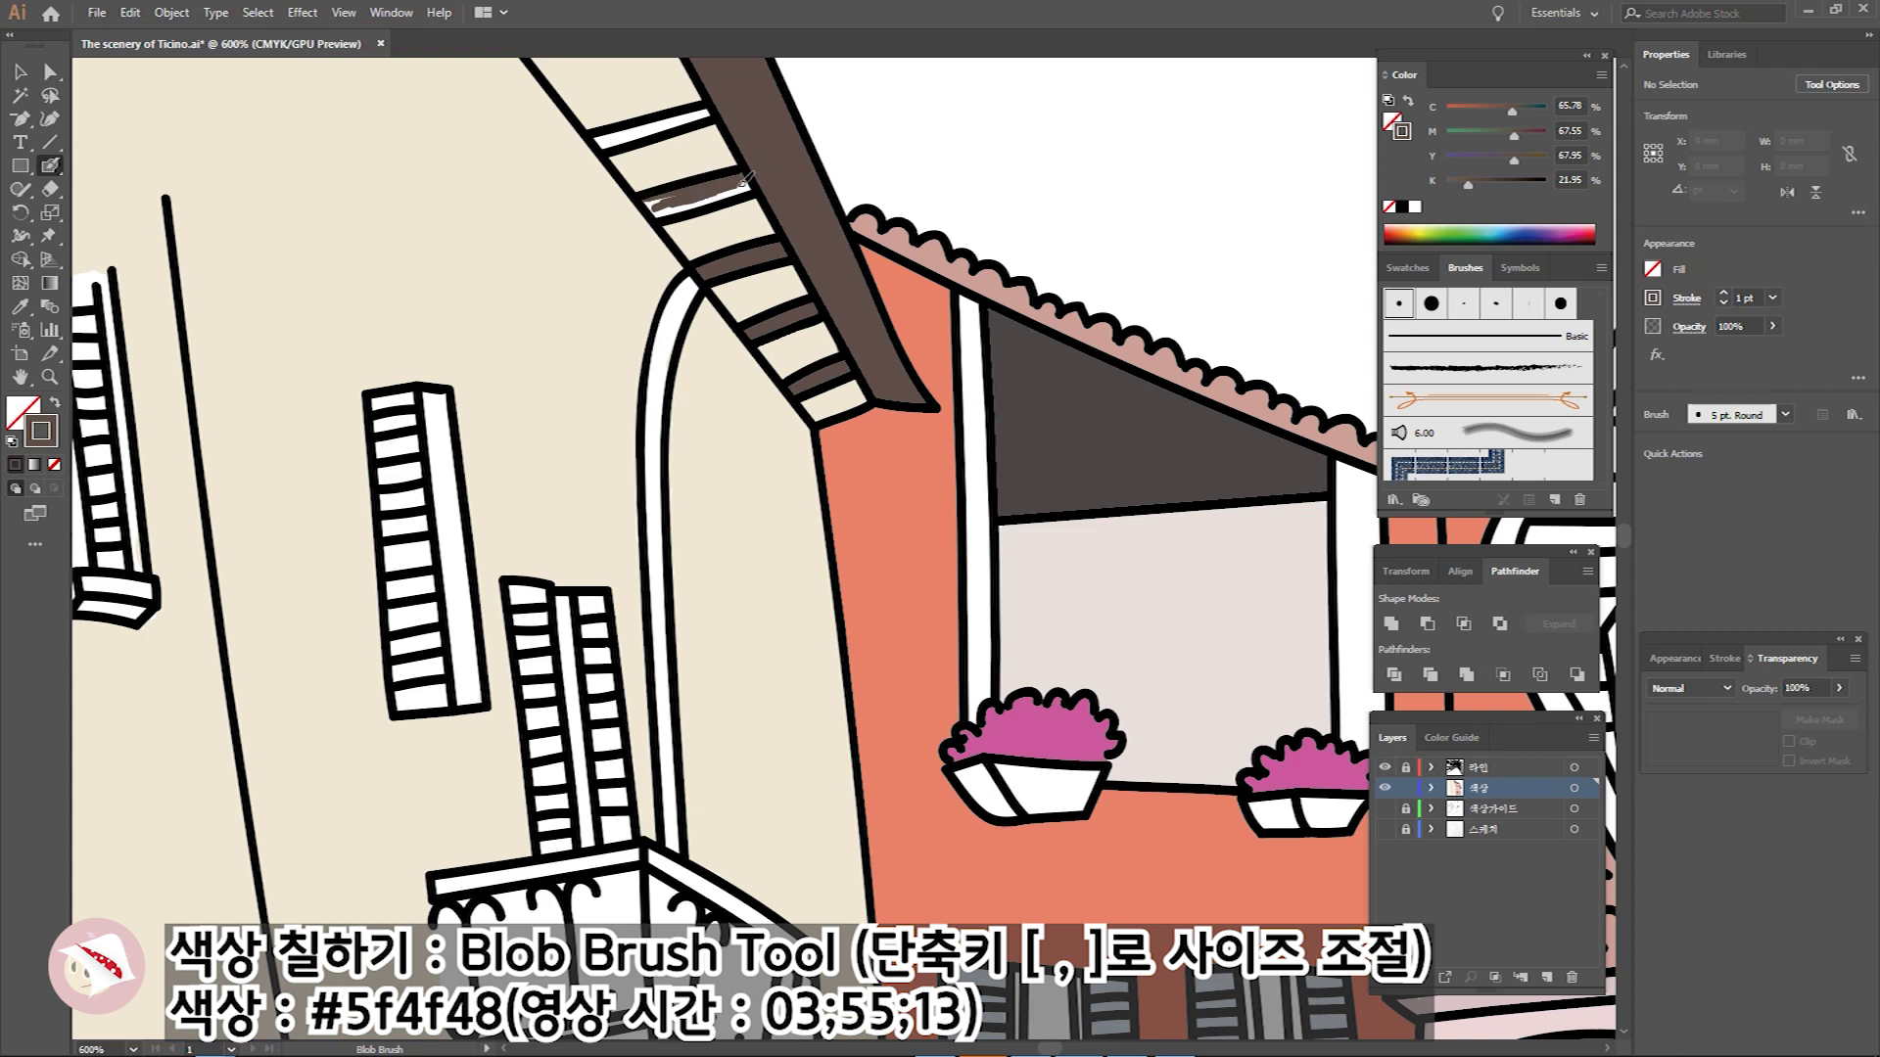
pyautogui.scroll(2, 658, 203)
pyautogui.scroll(-5, 685, 216)
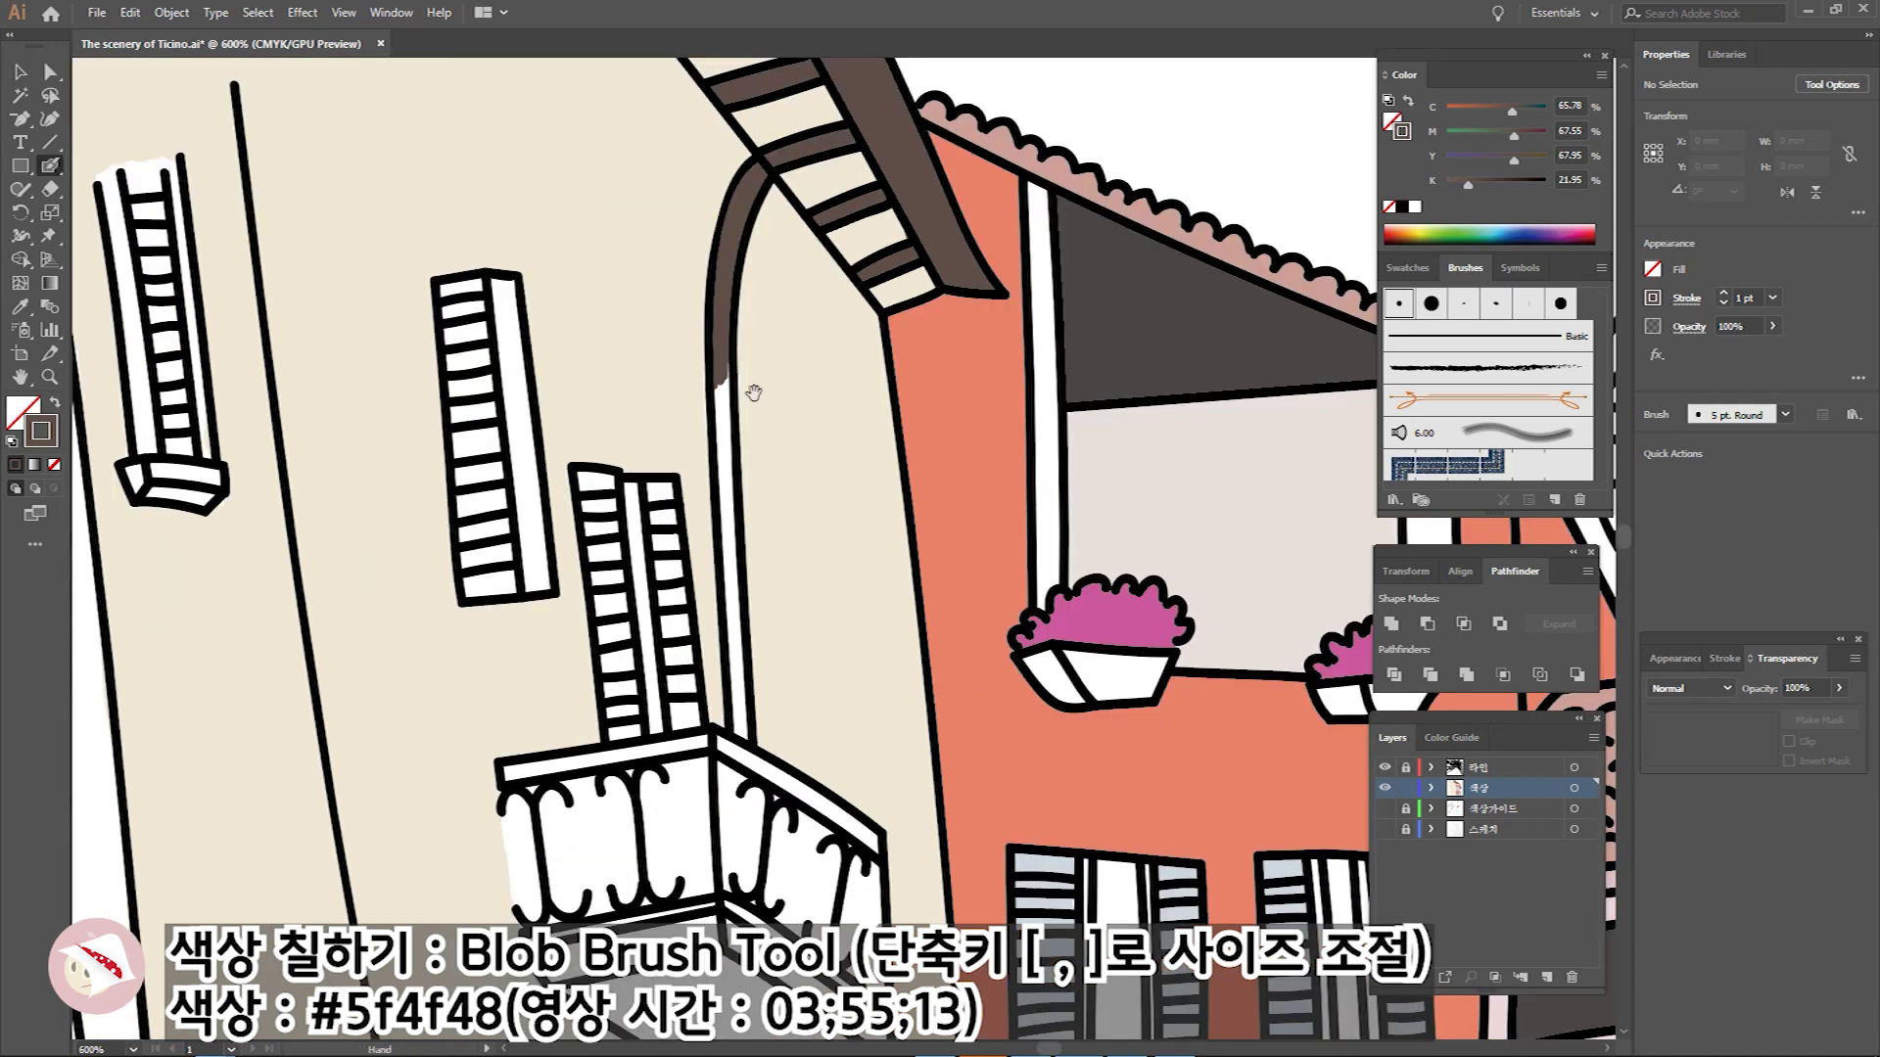
pyautogui.scroll(-3, 703, 220)
pyautogui.moveTo(703, 299)
pyautogui.mouseDown()
pyautogui.moveTo(717, 502)
pyautogui.moveTo(669, 326)
pyautogui.mouseUp()
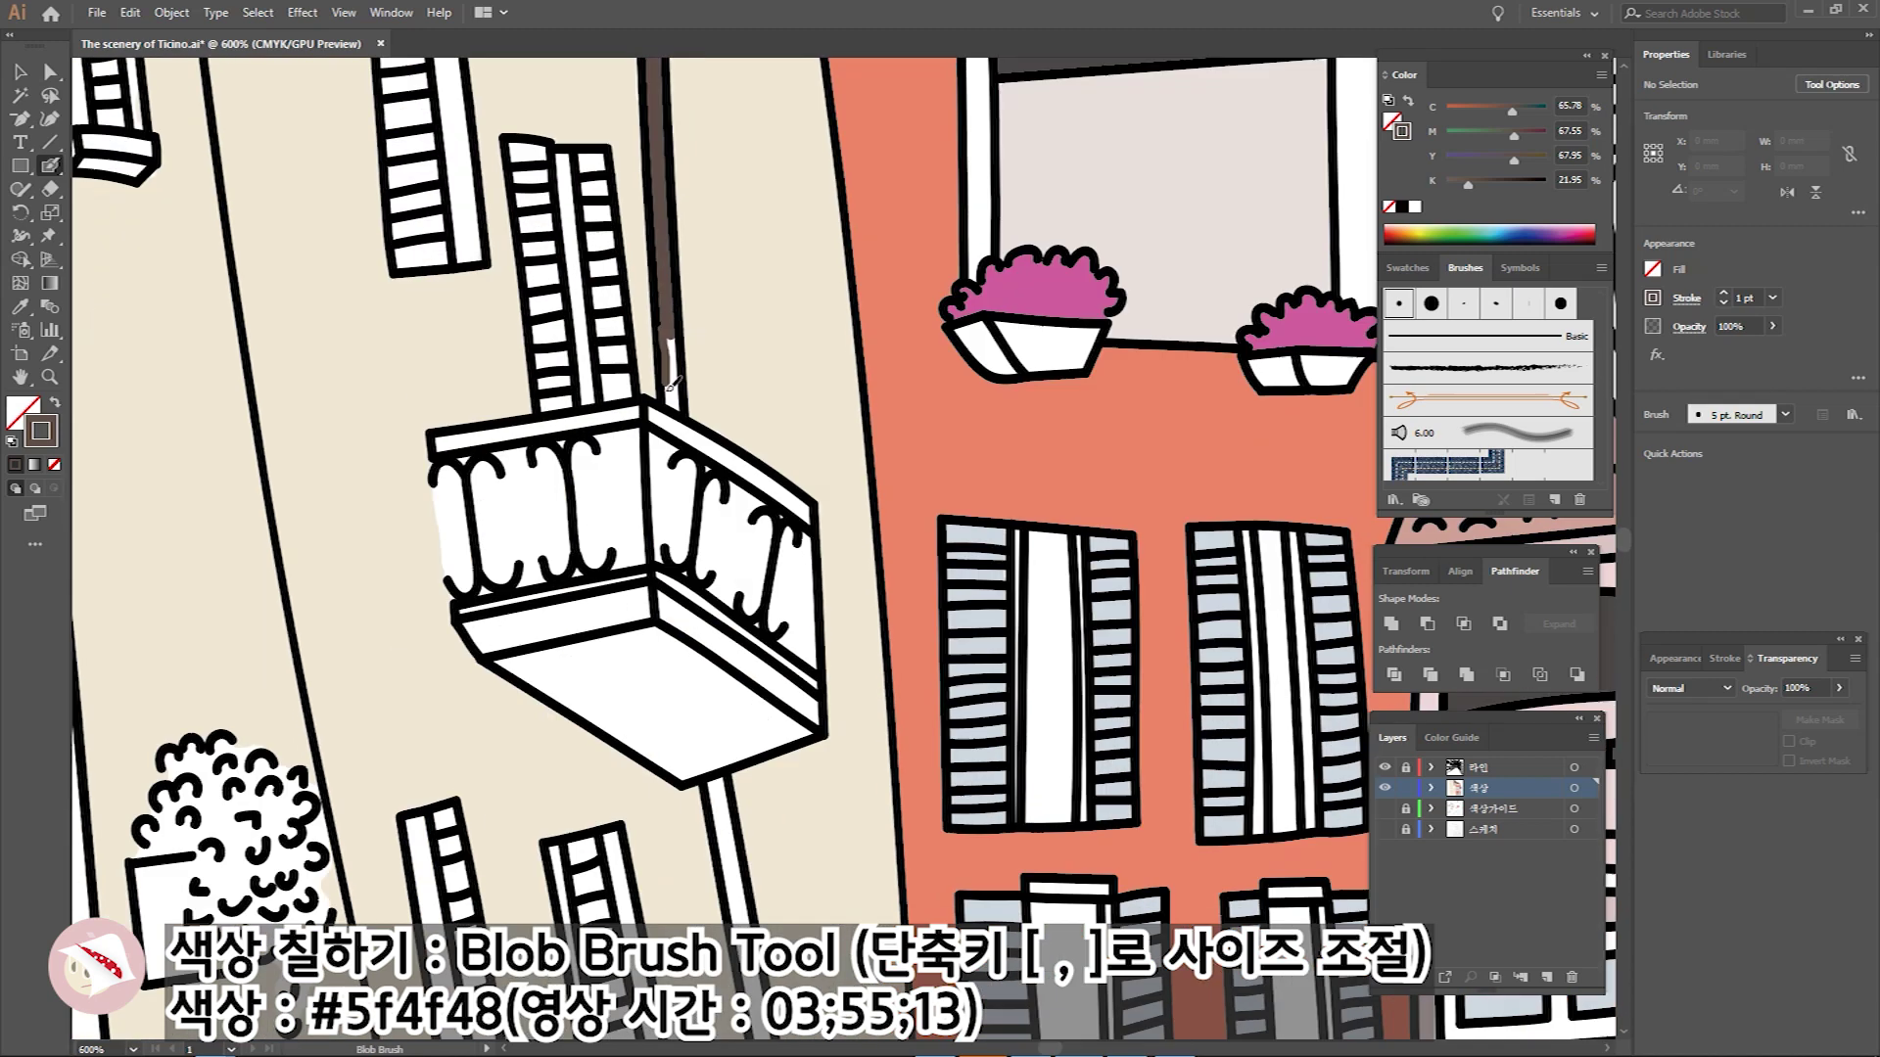
pyautogui.scroll(-5, 672, 365)
pyautogui.moveTo(749, 549); pyautogui.dragTo(729, 377)
pyautogui.scroll(-2, 730, 377)
pyautogui.moveTo(676, 279)
pyautogui.mouseDown()
pyautogui.moveTo(695, 407)
pyautogui.moveTo(691, 378)
pyautogui.moveTo(707, 393)
pyautogui.mouseUp()
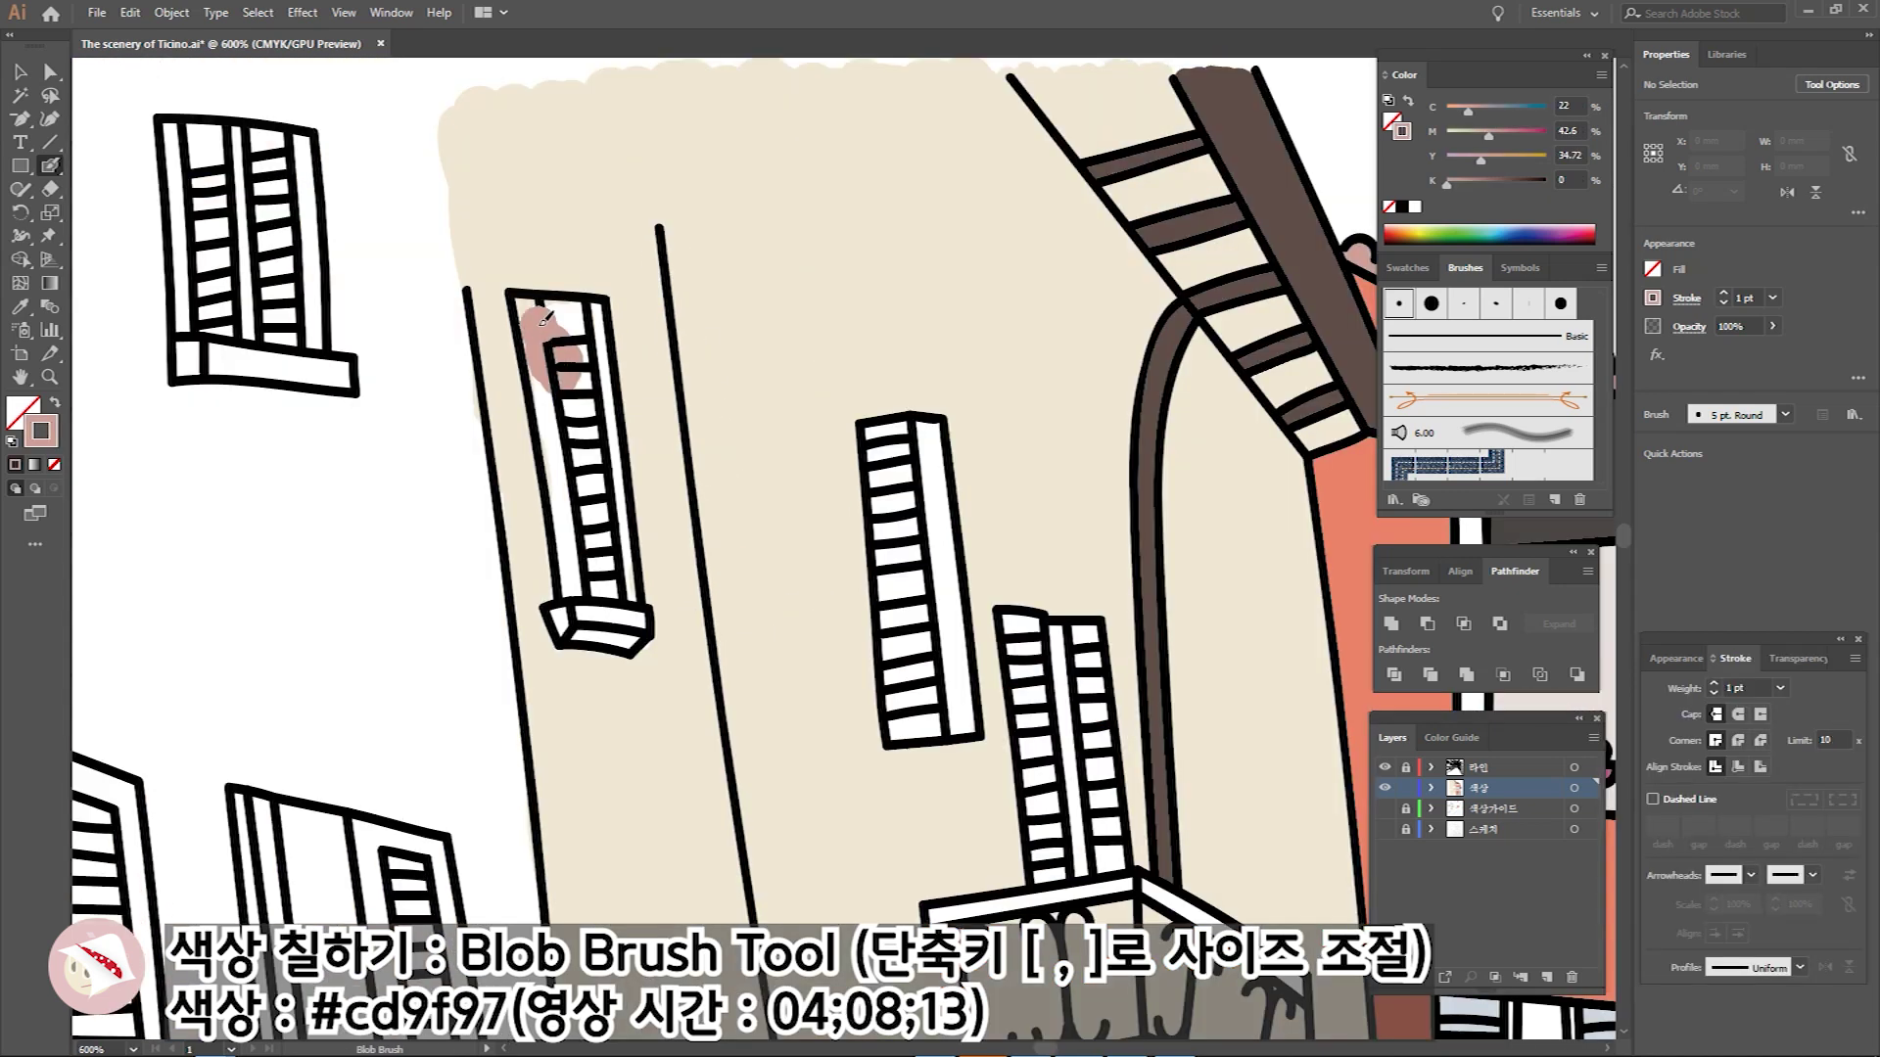
# Paint the beige building's shutters pink #cd9f97.
pyautogui.moveTo(546, 308)
pyautogui.mouseDown()
pyautogui.moveTo(587, 431)
pyautogui.moveTo(563, 518)
pyautogui.moveTo(526, 294)
pyautogui.moveTo(577, 563)
pyautogui.moveTo(411, 445)
pyautogui.mouseUp()
pyautogui.moveTo(685, 294)
pyautogui.mouseDown()
pyautogui.moveTo(675, 529)
pyautogui.moveTo(724, 313)
pyautogui.moveTo(734, 519)
pyautogui.mouseUp()
pyautogui.moveTo(681, 399)
pyautogui.mouseDown()
pyautogui.moveTo(642, 224)
pyautogui.moveTo(654, 273)
pyautogui.mouseUp()
pyautogui.moveTo(654, 274)
pyautogui.mouseDown()
pyautogui.moveTo(676, 362)
pyautogui.moveTo(707, 364)
pyautogui.mouseUp()
pyautogui.moveTo(761, 284); pyautogui.dragTo(788, 494)
pyautogui.moveTo(727, 402)
pyautogui.mouseDown()
pyautogui.moveTo(713, 277)
pyautogui.moveTo(690, 323)
pyautogui.moveTo(768, 519)
pyautogui.moveTo(752, 419)
pyautogui.mouseUp()
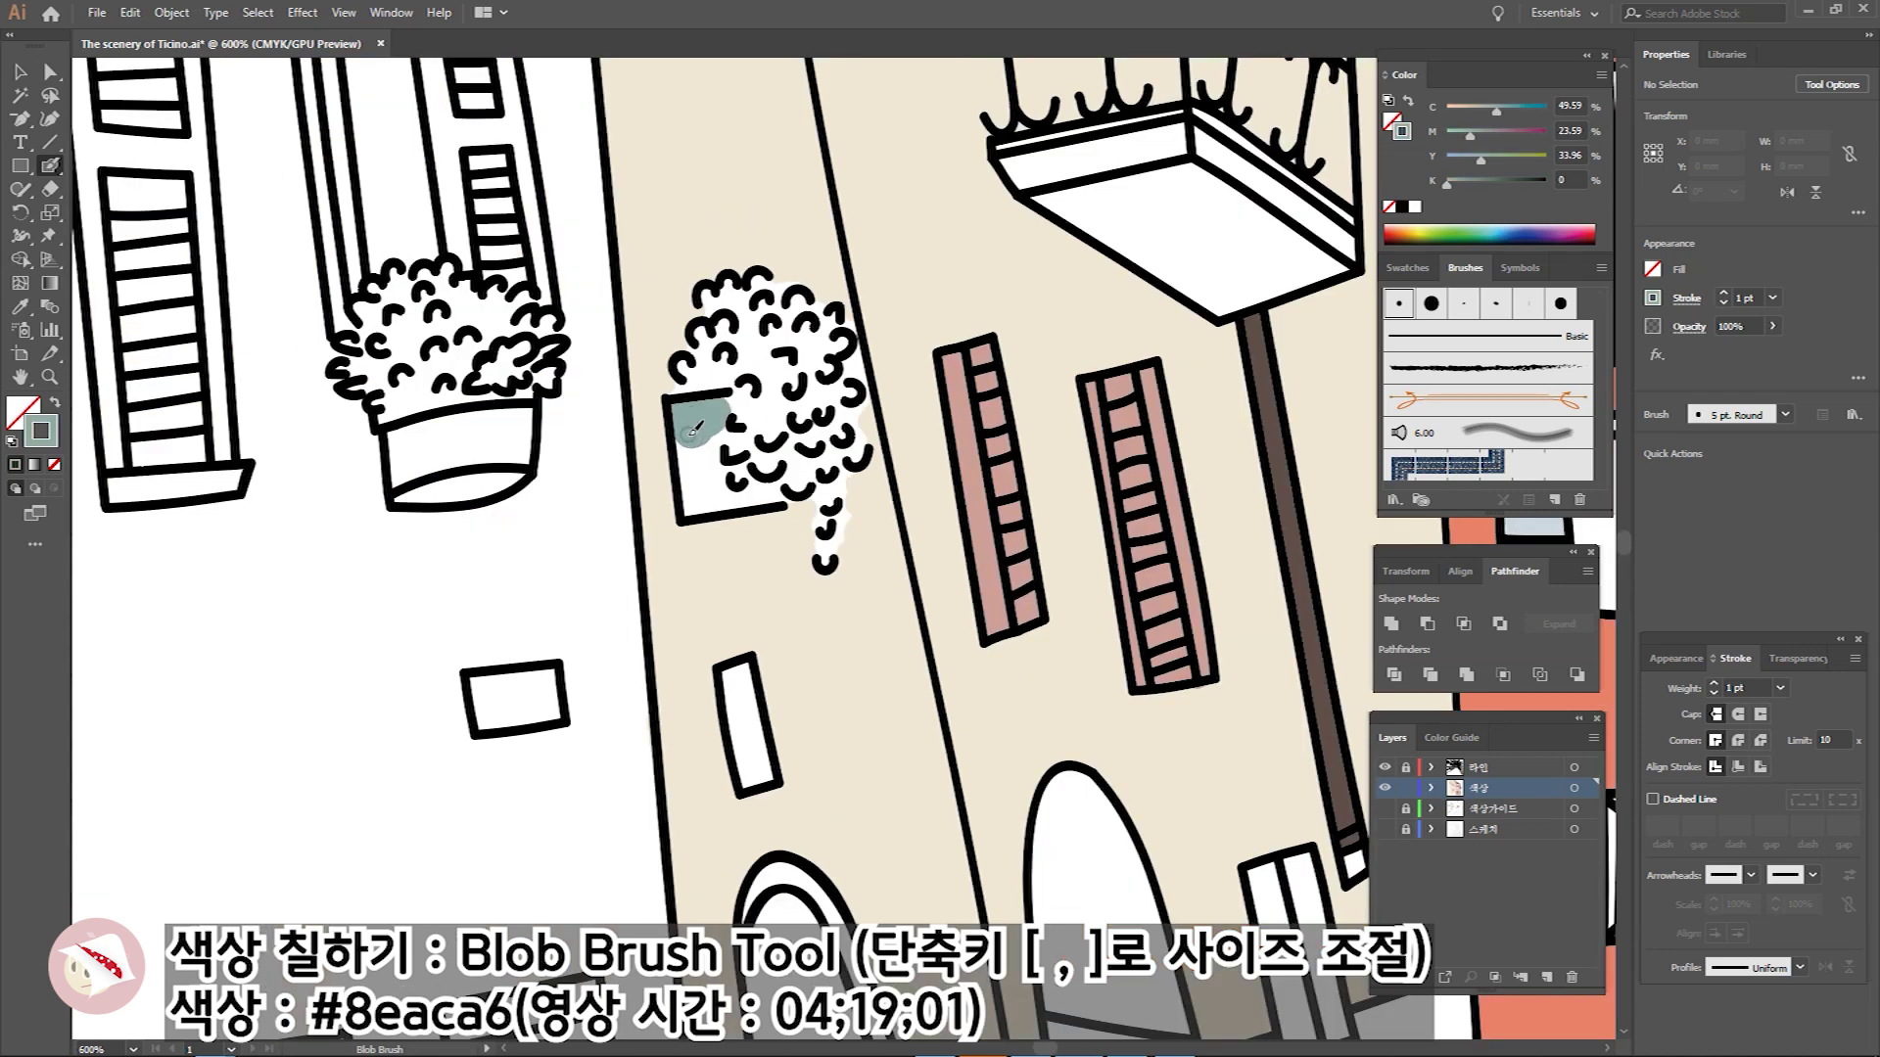
# Fill the window frame teal, foliage green #b6d9a1, walls grey #d7d6d2, arch #a9b5bf, and add cream wall patches.
pyautogui.moveTo(714, 480)
pyautogui.mouseDown()
pyautogui.moveTo(685, 406)
pyautogui.moveTo(705, 358)
pyautogui.moveTo(754, 416)
pyautogui.moveTo(683, 403)
pyautogui.mouseUp()
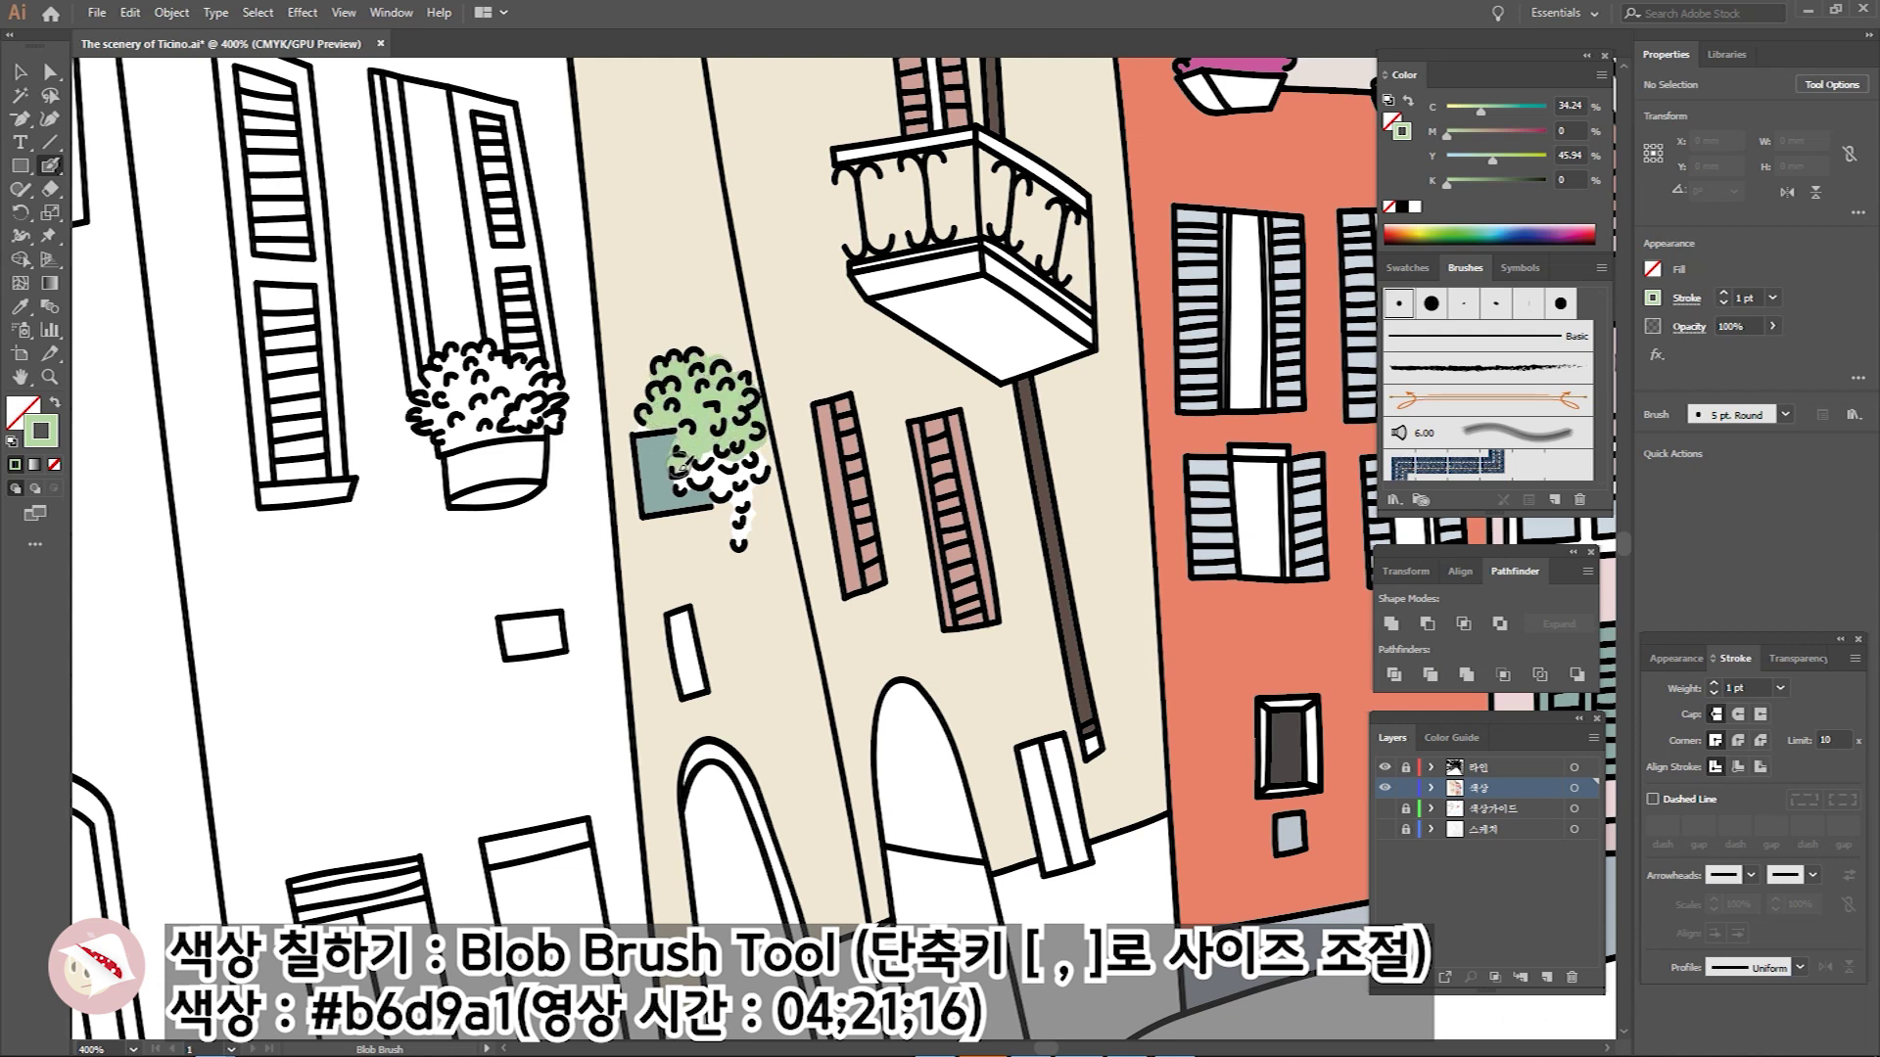
pyautogui.moveTo(678, 468); pyautogui.dragTo(766, 457)
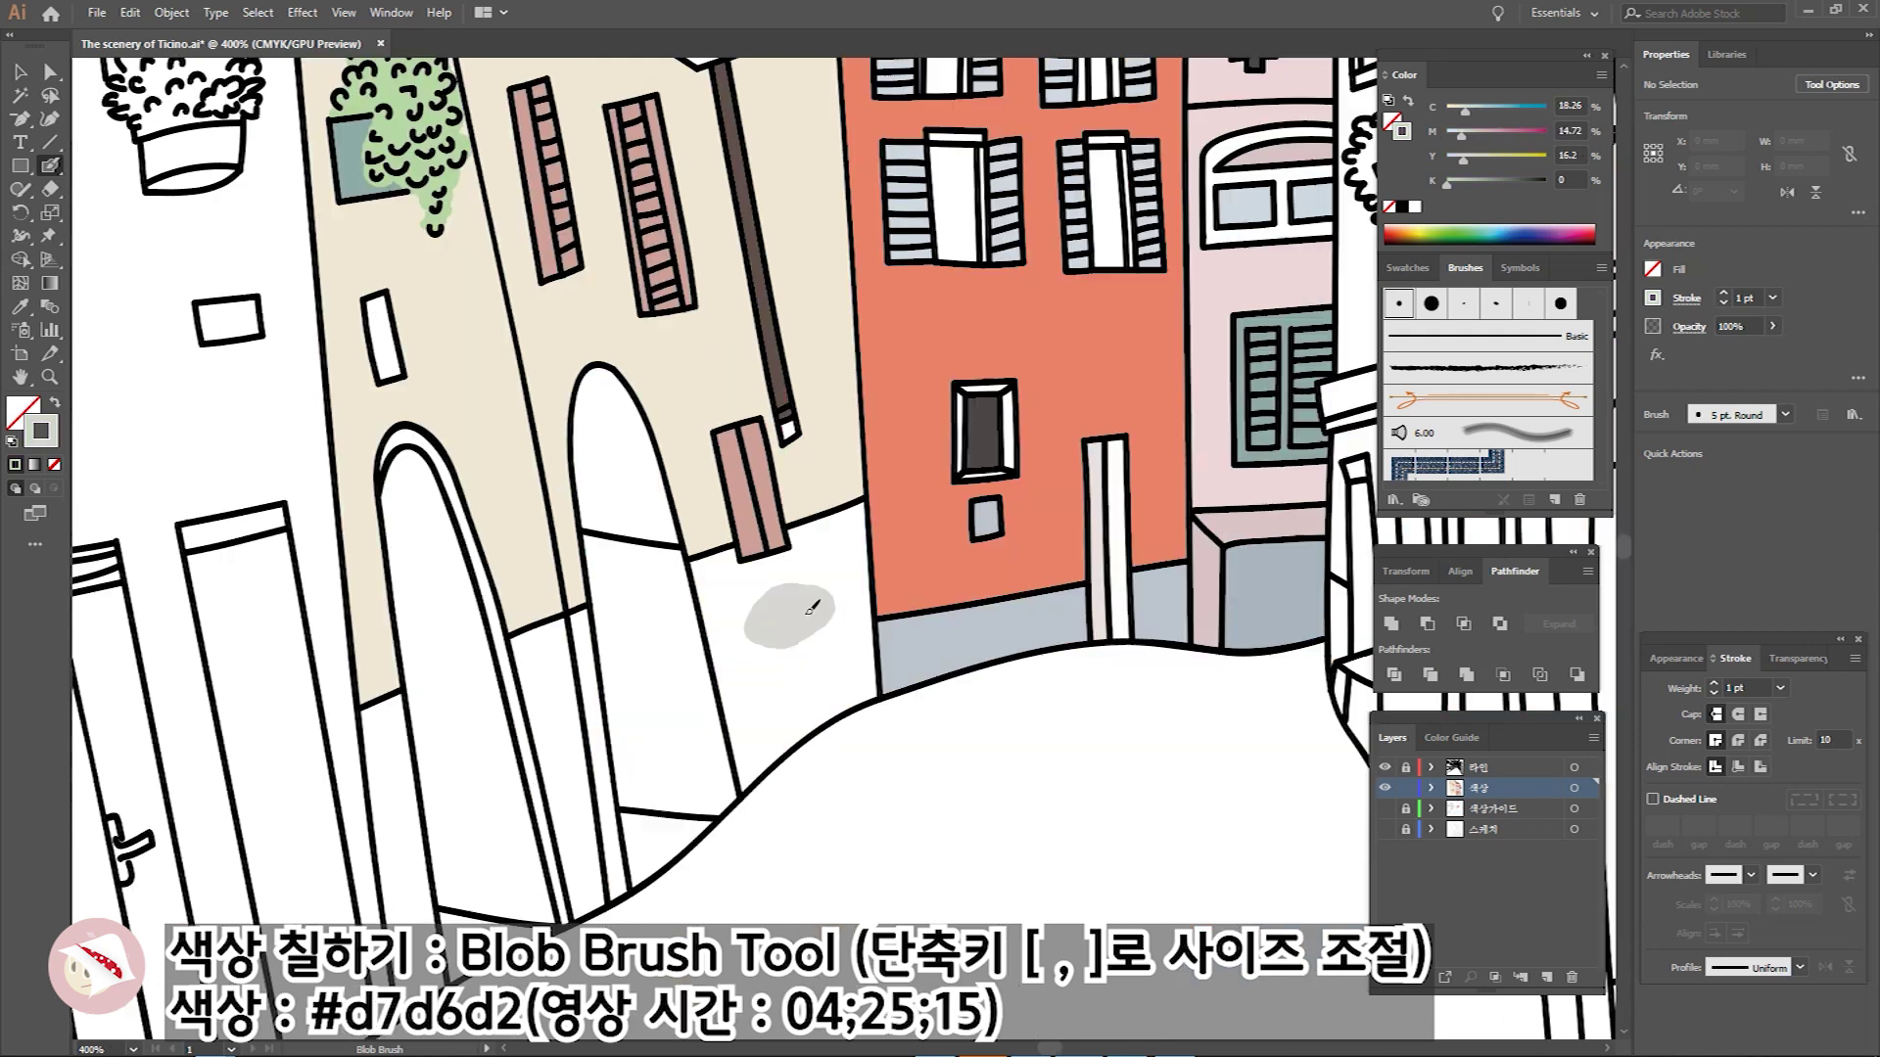
pyautogui.moveTo(754, 608)
pyautogui.mouseDown()
pyautogui.moveTo(822, 534)
pyautogui.moveTo(783, 686)
pyautogui.moveTo(728, 559)
pyautogui.moveTo(668, 538)
pyautogui.mouseUp()
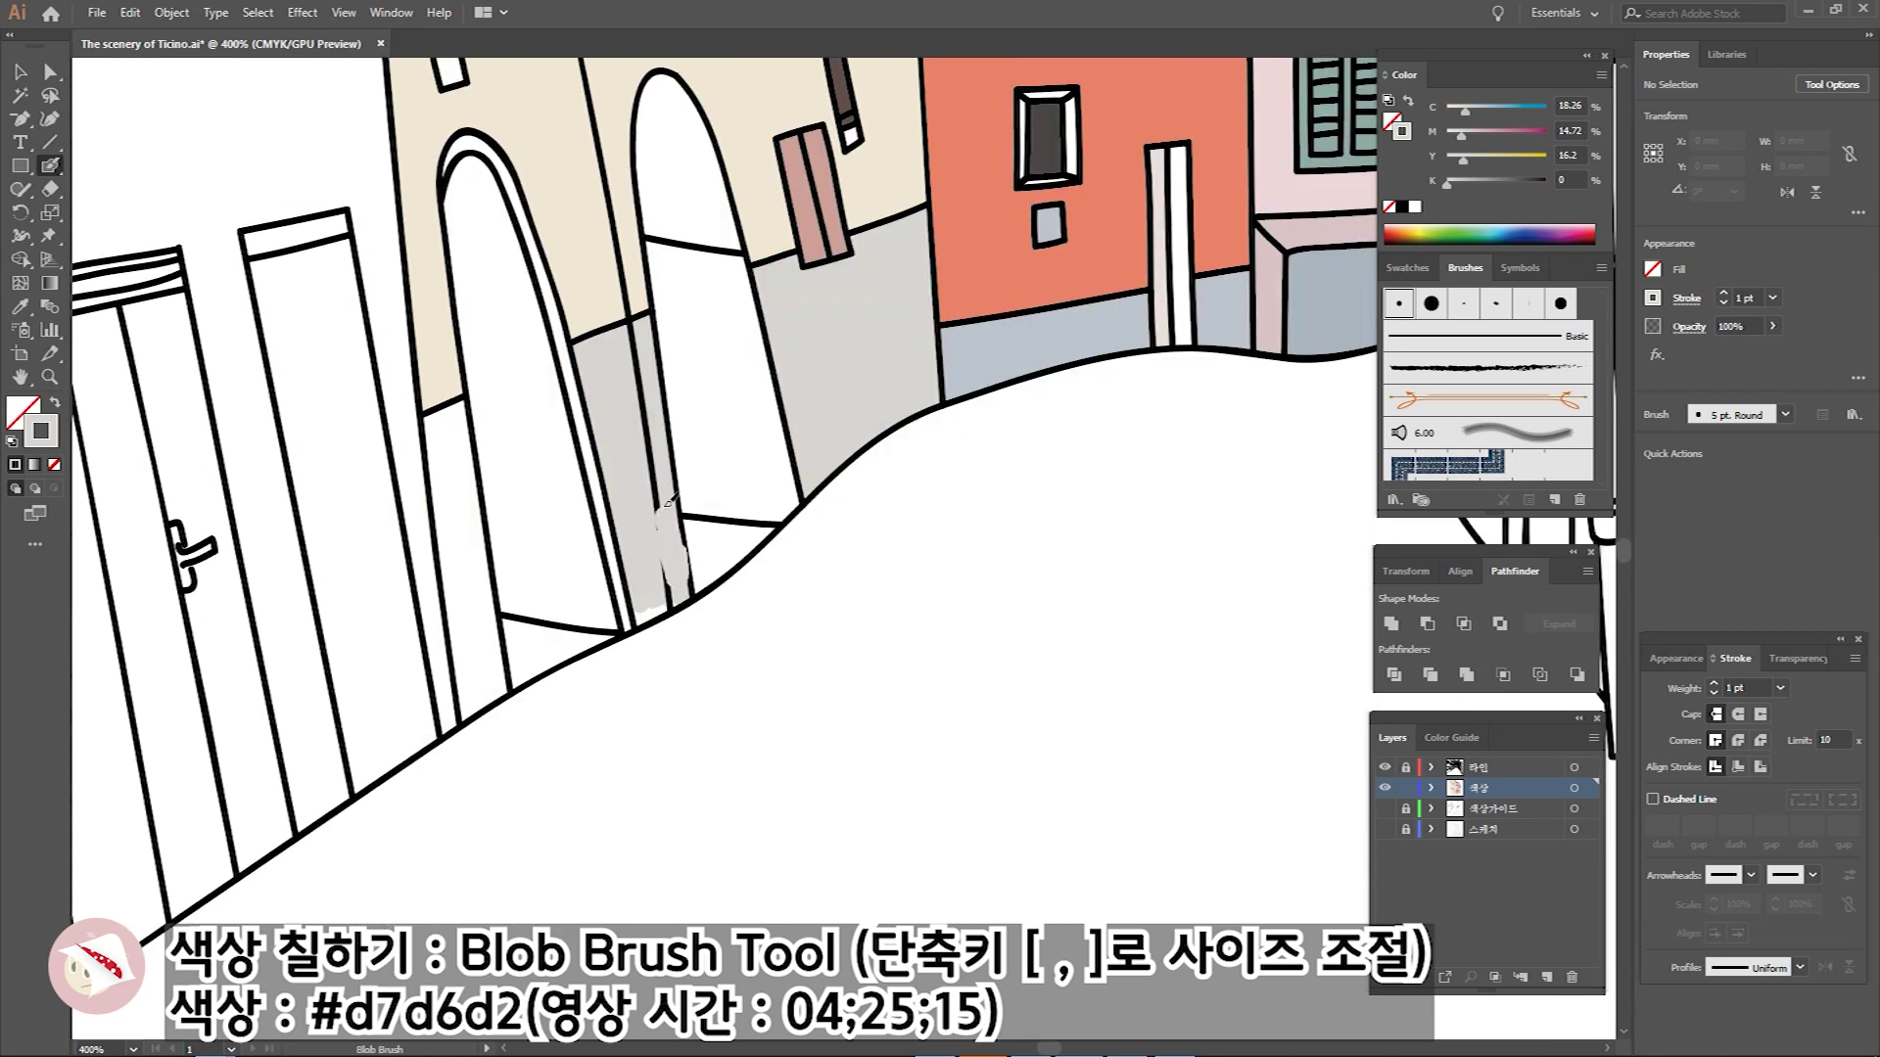
pyautogui.moveTo(435, 421); pyautogui.dragTo(468, 626)
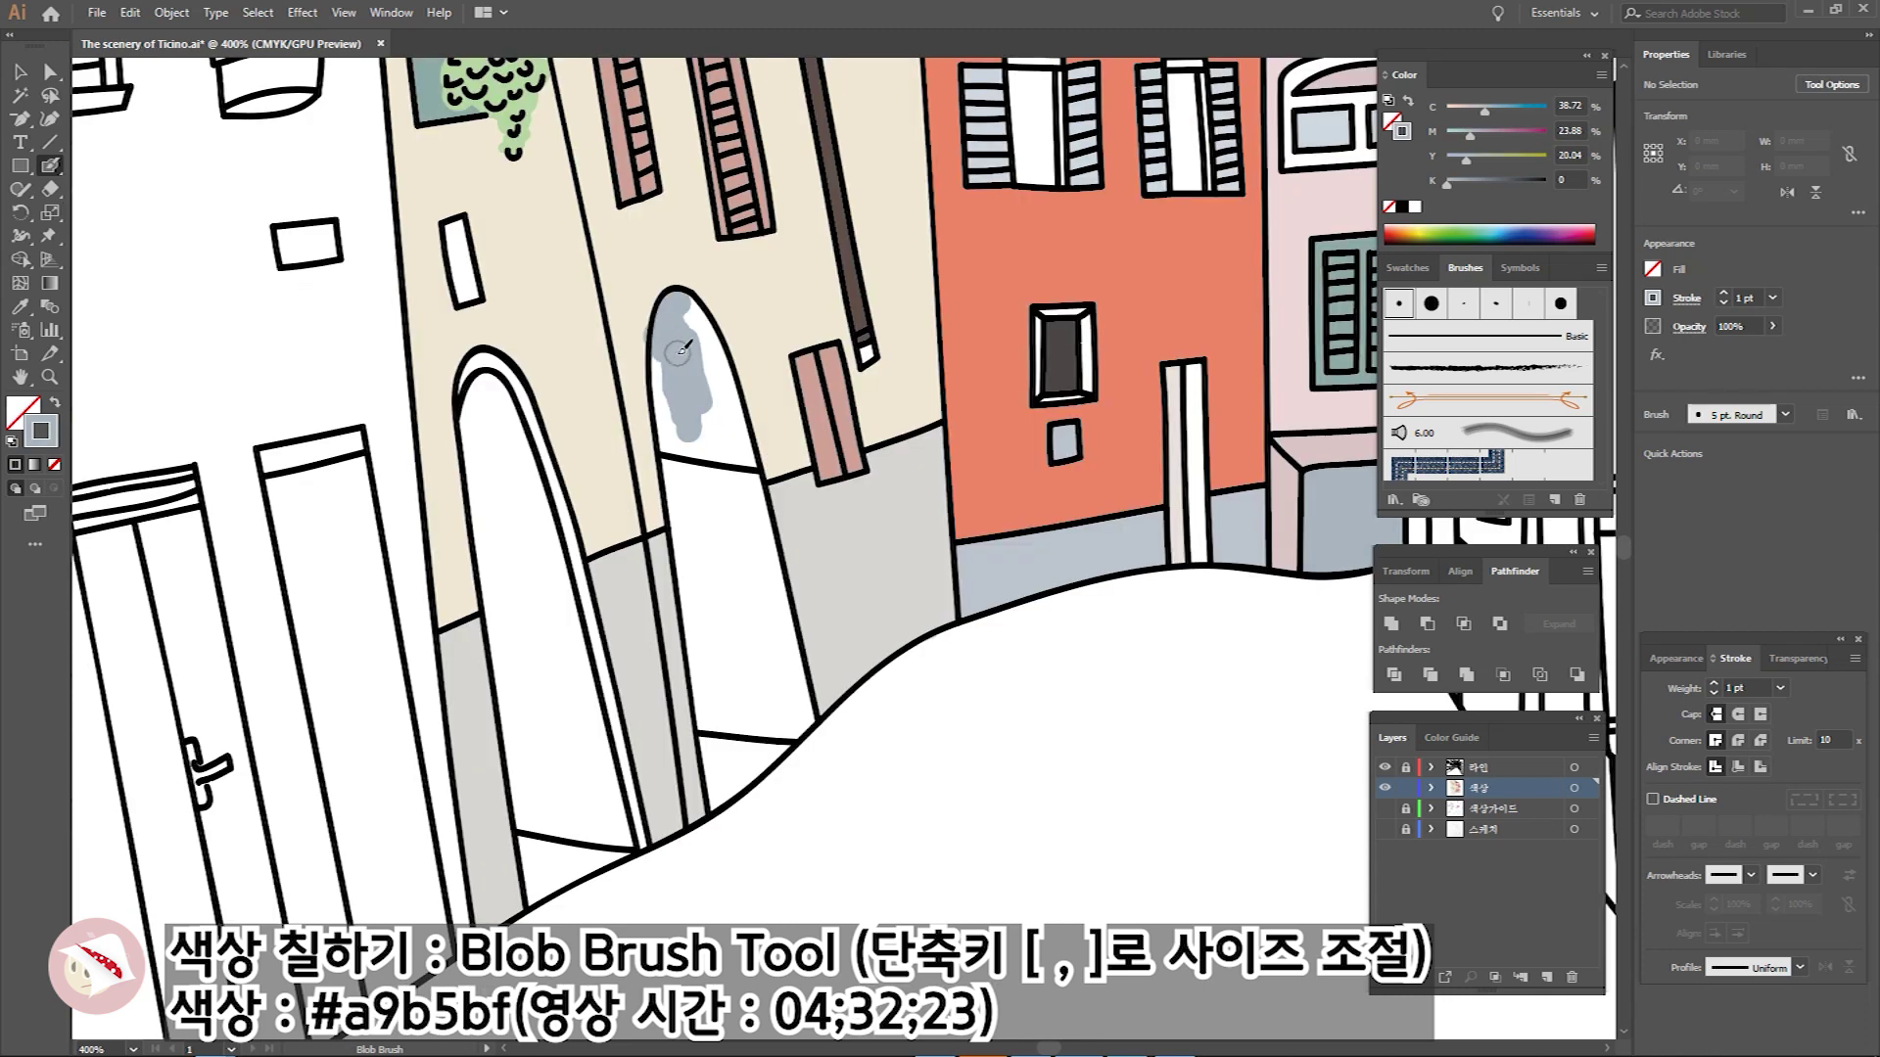
pyautogui.moveTo(679, 350)
pyautogui.mouseDown()
pyautogui.moveTo(720, 323)
pyautogui.moveTo(666, 446)
pyautogui.moveTo(744, 450)
pyautogui.mouseUp()
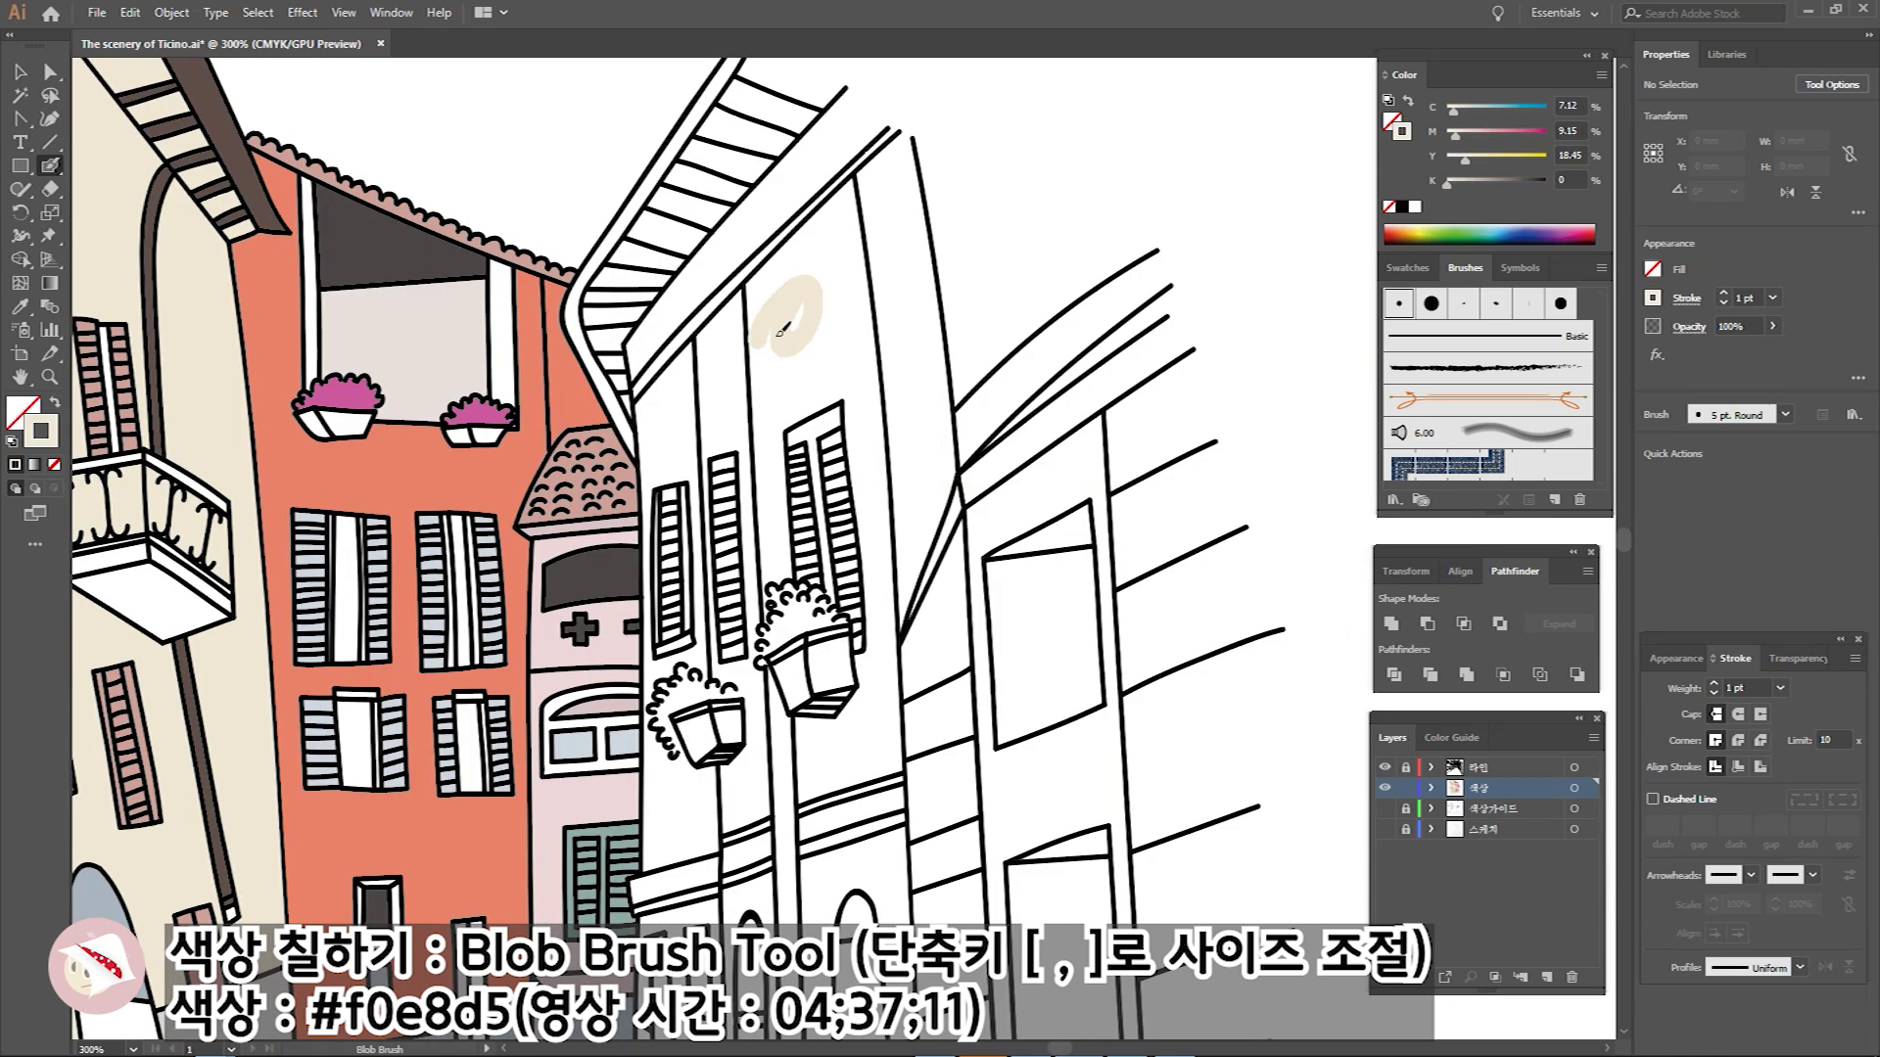
pyautogui.moveTo(781, 330)
pyautogui.mouseDown()
pyautogui.moveTo(851, 315)
pyautogui.moveTo(940, 441)
pyautogui.moveTo(867, 528)
pyautogui.moveTo(925, 553)
pyautogui.mouseUp()
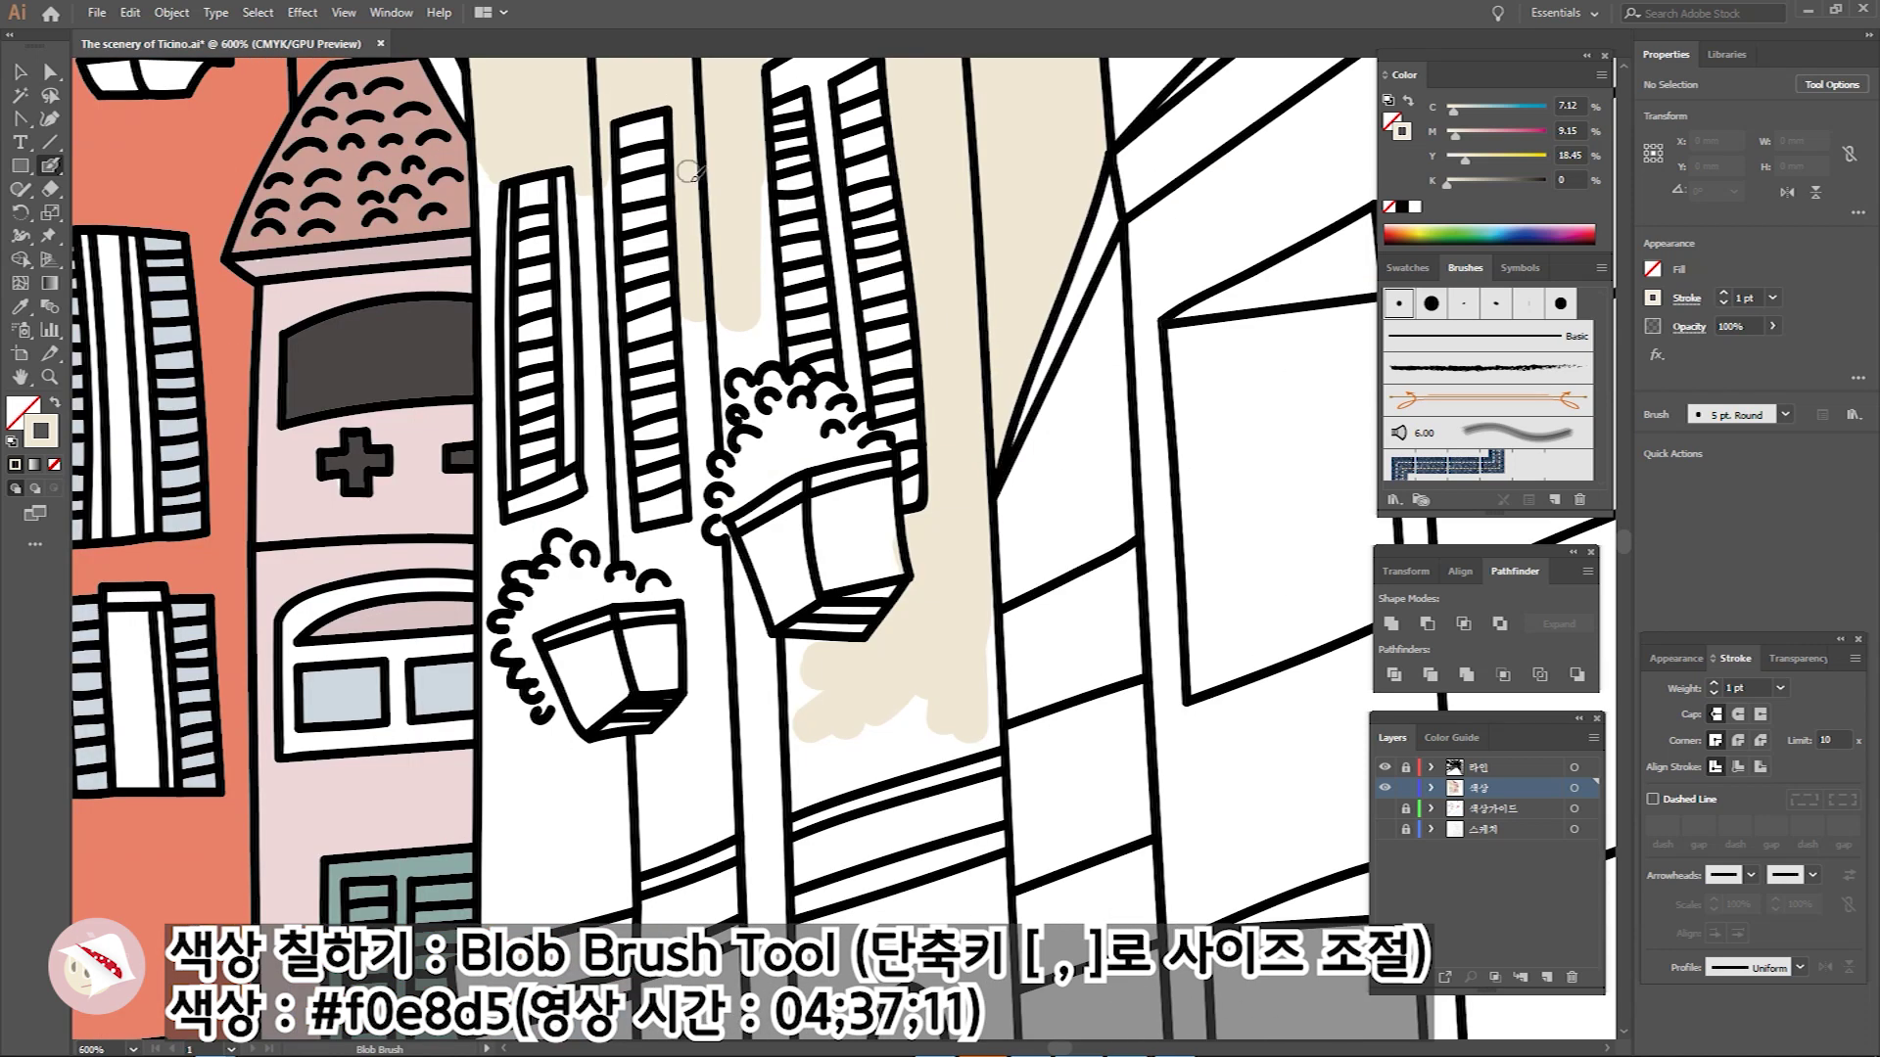
# Extend the beige wall fill down around the lamp pole and above the right arch.
pyautogui.moveTo(593, 264)
pyautogui.mouseDown()
pyautogui.moveTo(612, 247)
pyautogui.moveTo(611, 425)
pyautogui.moveTo(709, 436)
pyautogui.moveTo(744, 495)
pyautogui.moveTo(714, 587)
pyautogui.moveTo(735, 616)
pyautogui.mouseUp()
pyautogui.scroll(-2, 608, 425)
pyautogui.scroll(-3, 734, 617)
pyautogui.moveTo(627, 455)
pyautogui.mouseDown()
pyautogui.moveTo(744, 495)
pyautogui.moveTo(666, 588)
pyautogui.moveTo(862, 391)
pyautogui.moveTo(862, 462)
pyautogui.moveTo(1018, 461)
pyautogui.moveTo(984, 355)
pyautogui.mouseUp()
pyautogui.moveTo(636, 548)
pyautogui.mouseDown()
pyautogui.moveTo(578, 496)
pyautogui.moveTo(603, 431)
pyautogui.moveTo(599, 323)
pyautogui.moveTo(607, 490)
pyautogui.moveTo(685, 507)
pyautogui.mouseUp()
pyautogui.scroll(-2, 604, 431)
pyautogui.hscroll(-1, 603, 430)
pyautogui.moveTo(913, 498)
pyautogui.mouseDown()
pyautogui.moveTo(728, 107)
pyautogui.moveTo(930, 78)
pyautogui.mouseUp()
pyautogui.moveTo(813, 176); pyautogui.dragTo(935, 254)
pyautogui.moveTo(920, 147); pyautogui.dragTo(930, 460)
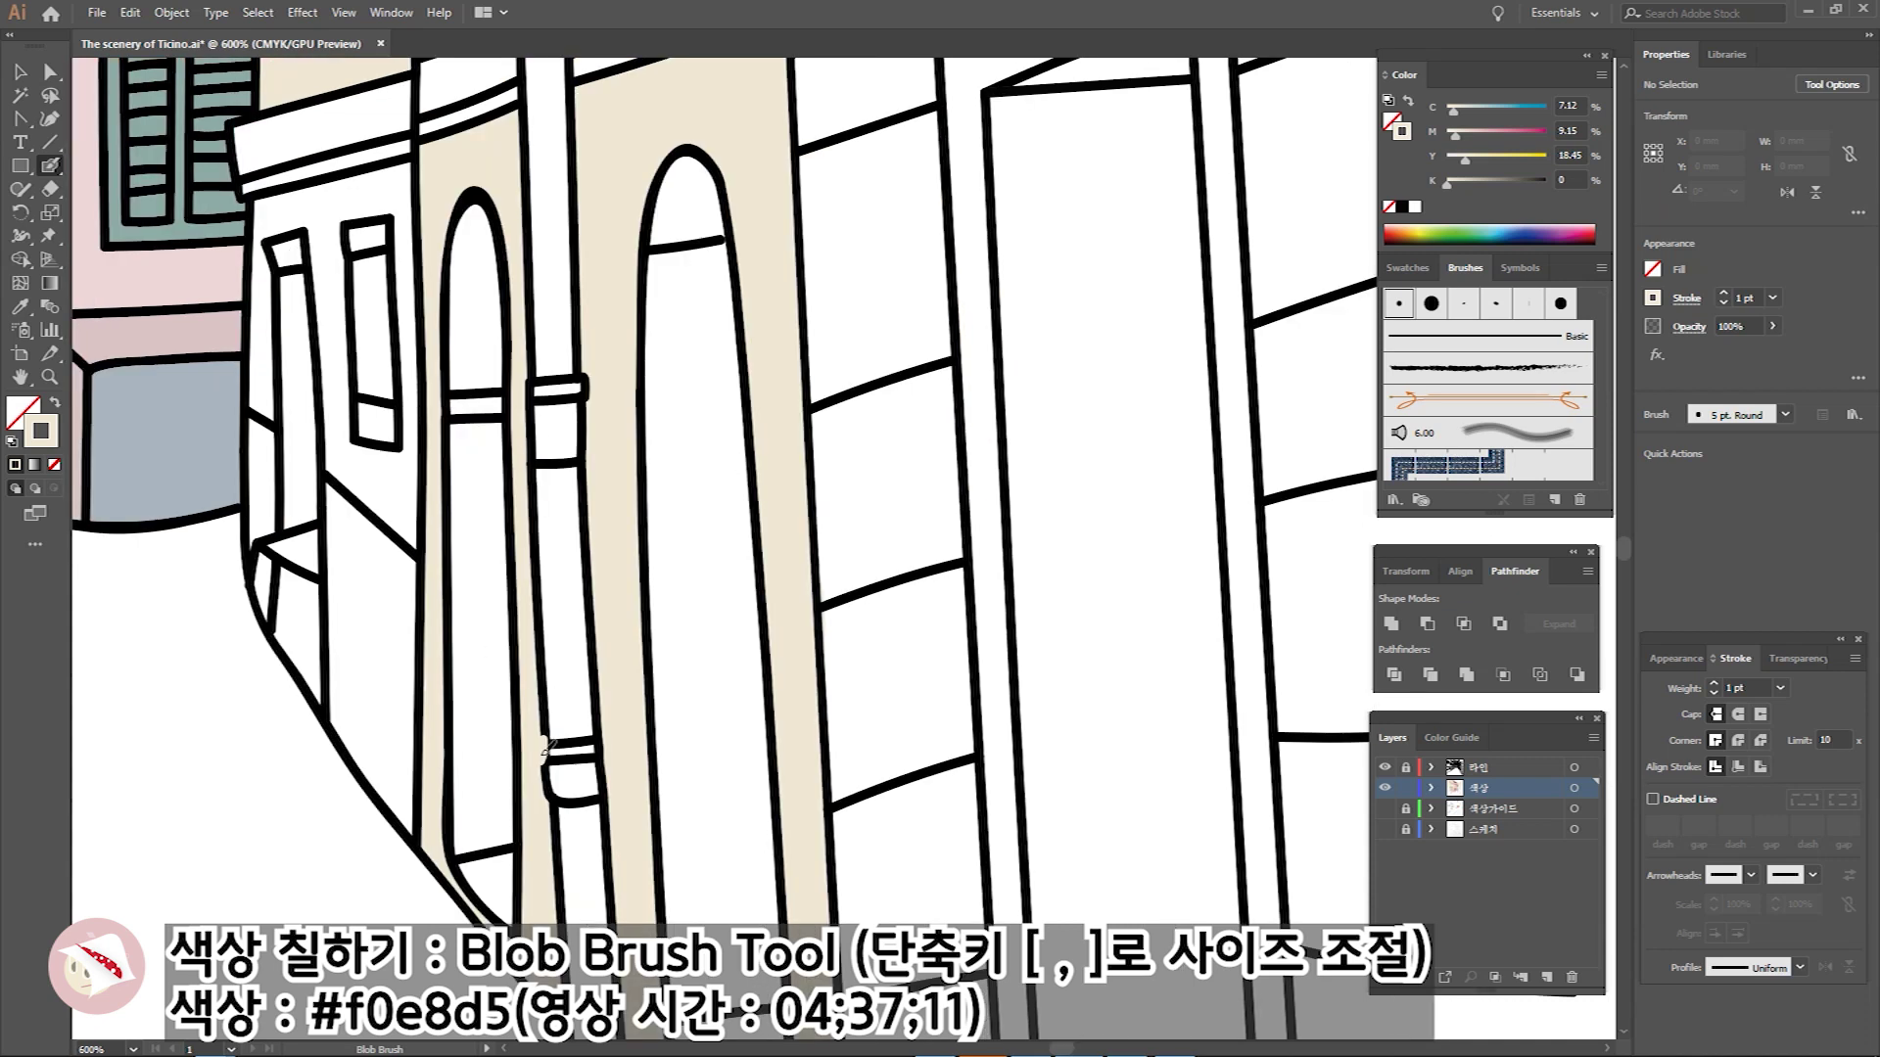
# Fill beige under the cornice and in the strip between the two windows.
pyautogui.scroll(-3, 545, 749)
pyautogui.scroll(3, 544, 208)
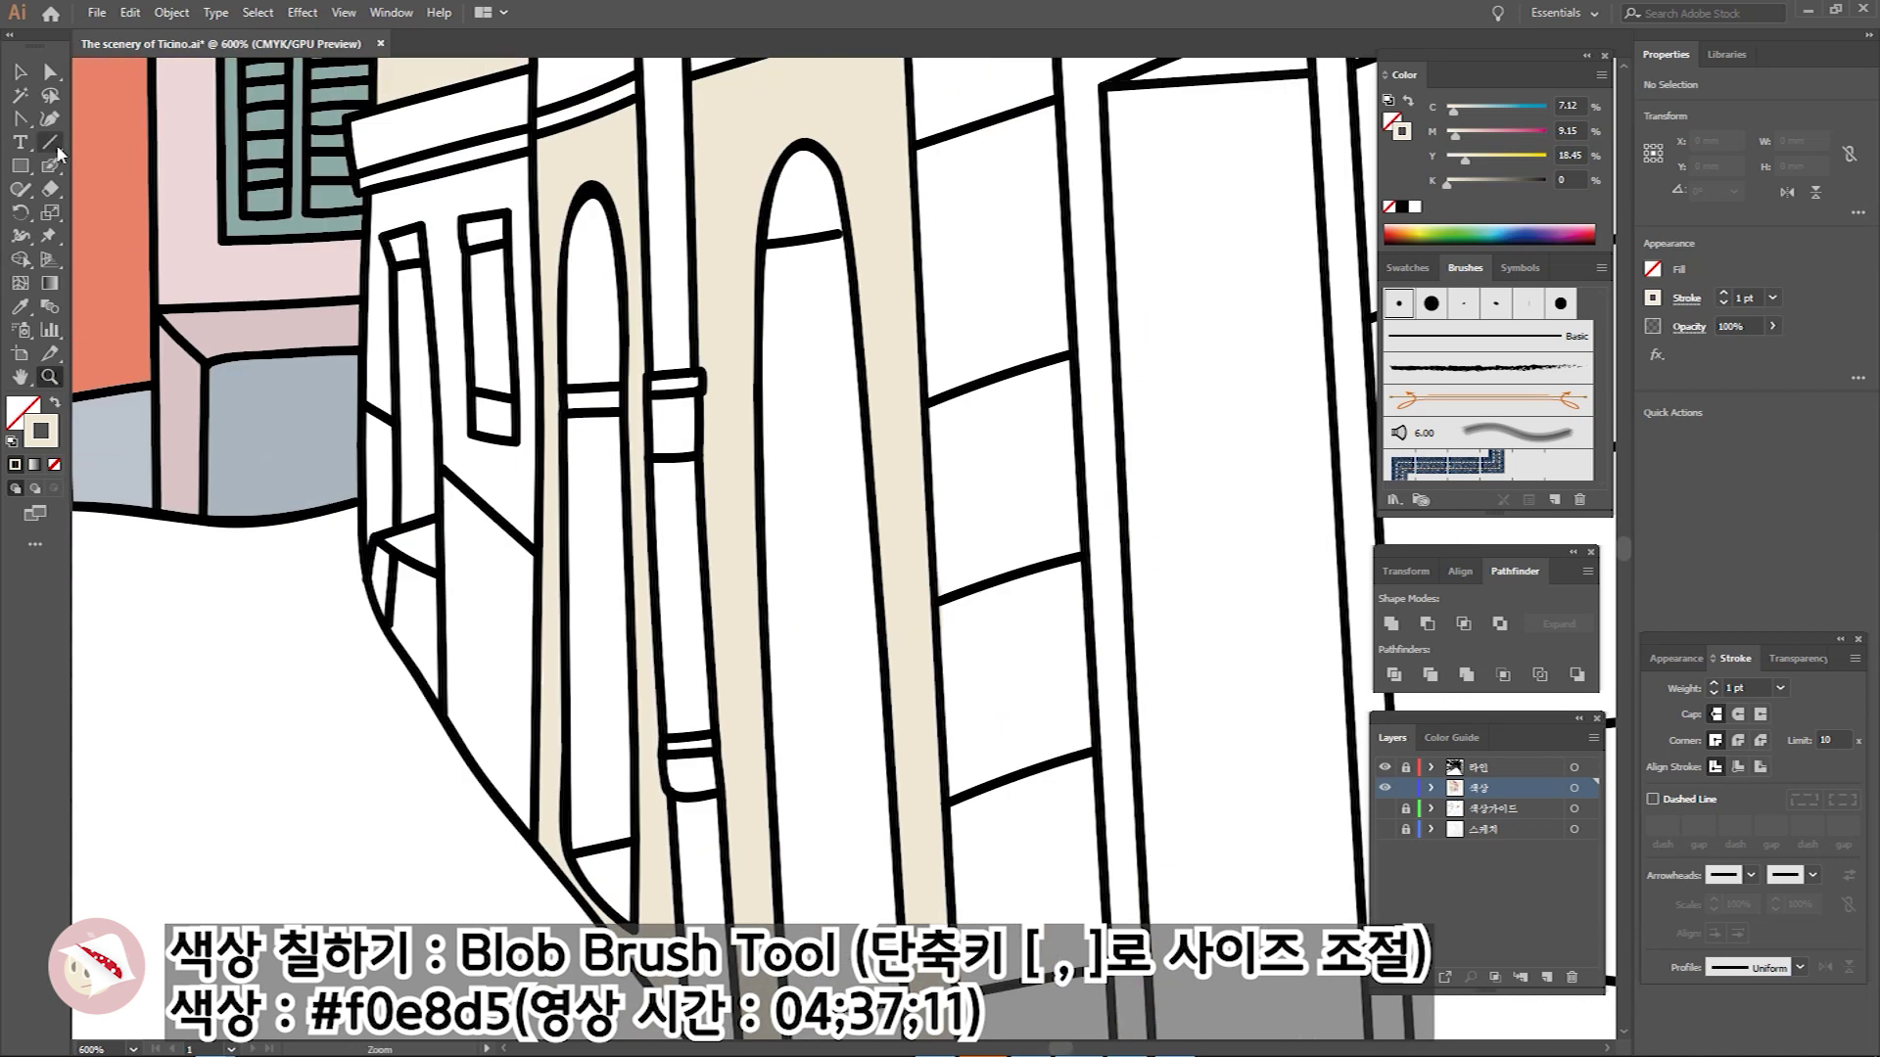
pyautogui.moveTo(402, 201)
pyautogui.mouseDown()
pyautogui.moveTo(544, 209)
pyautogui.moveTo(534, 357)
pyautogui.moveTo(460, 431)
pyautogui.moveTo(491, 467)
pyautogui.mouseUp()
pyautogui.moveTo(421, 211)
pyautogui.mouseDown()
pyautogui.moveTo(460, 269)
pyautogui.moveTo(456, 376)
pyautogui.mouseUp()
pyautogui.hscroll(-2, 389, 211)
pyautogui.scroll(-1, 465, 255)
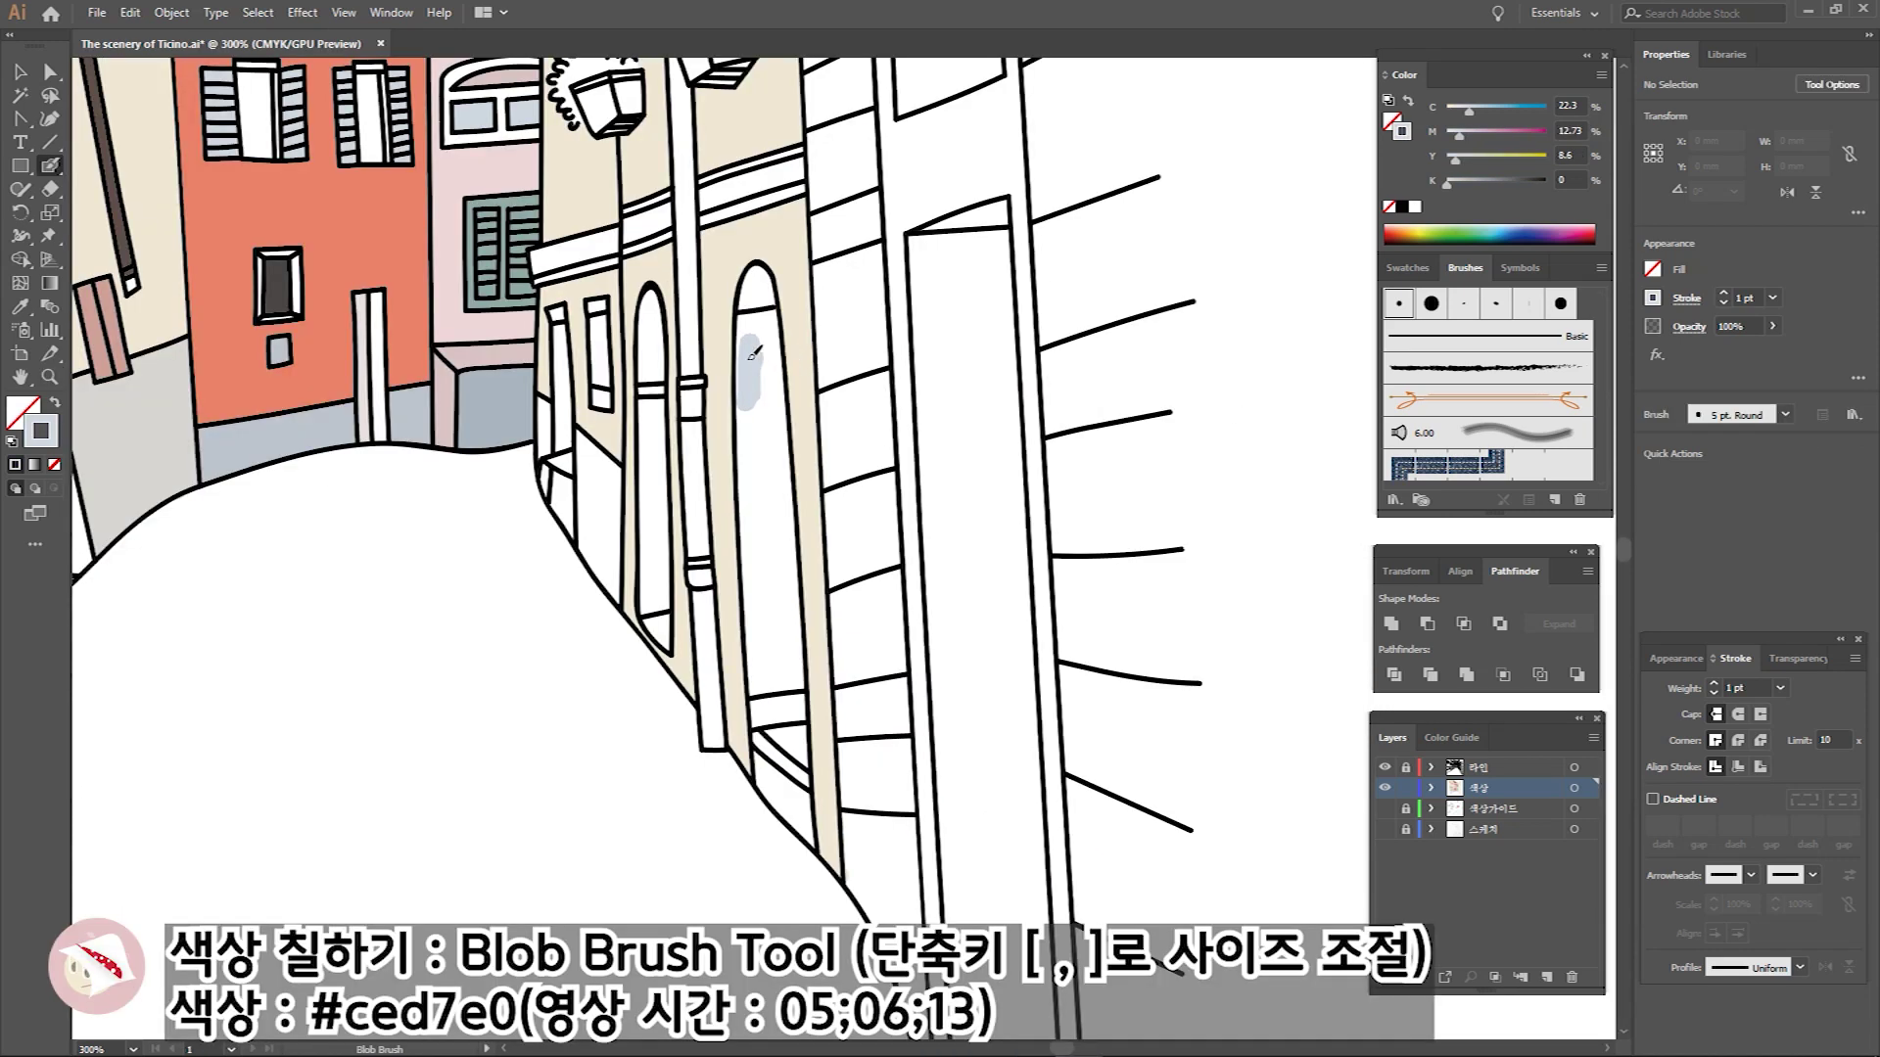
# Fill the arched window and a pillar light blue, and paint the other pillar brown.
pyautogui.moveTo(752, 291)
pyautogui.mouseDown()
pyautogui.moveTo(787, 563)
pyautogui.moveTo(781, 710)
pyautogui.mouseUp()
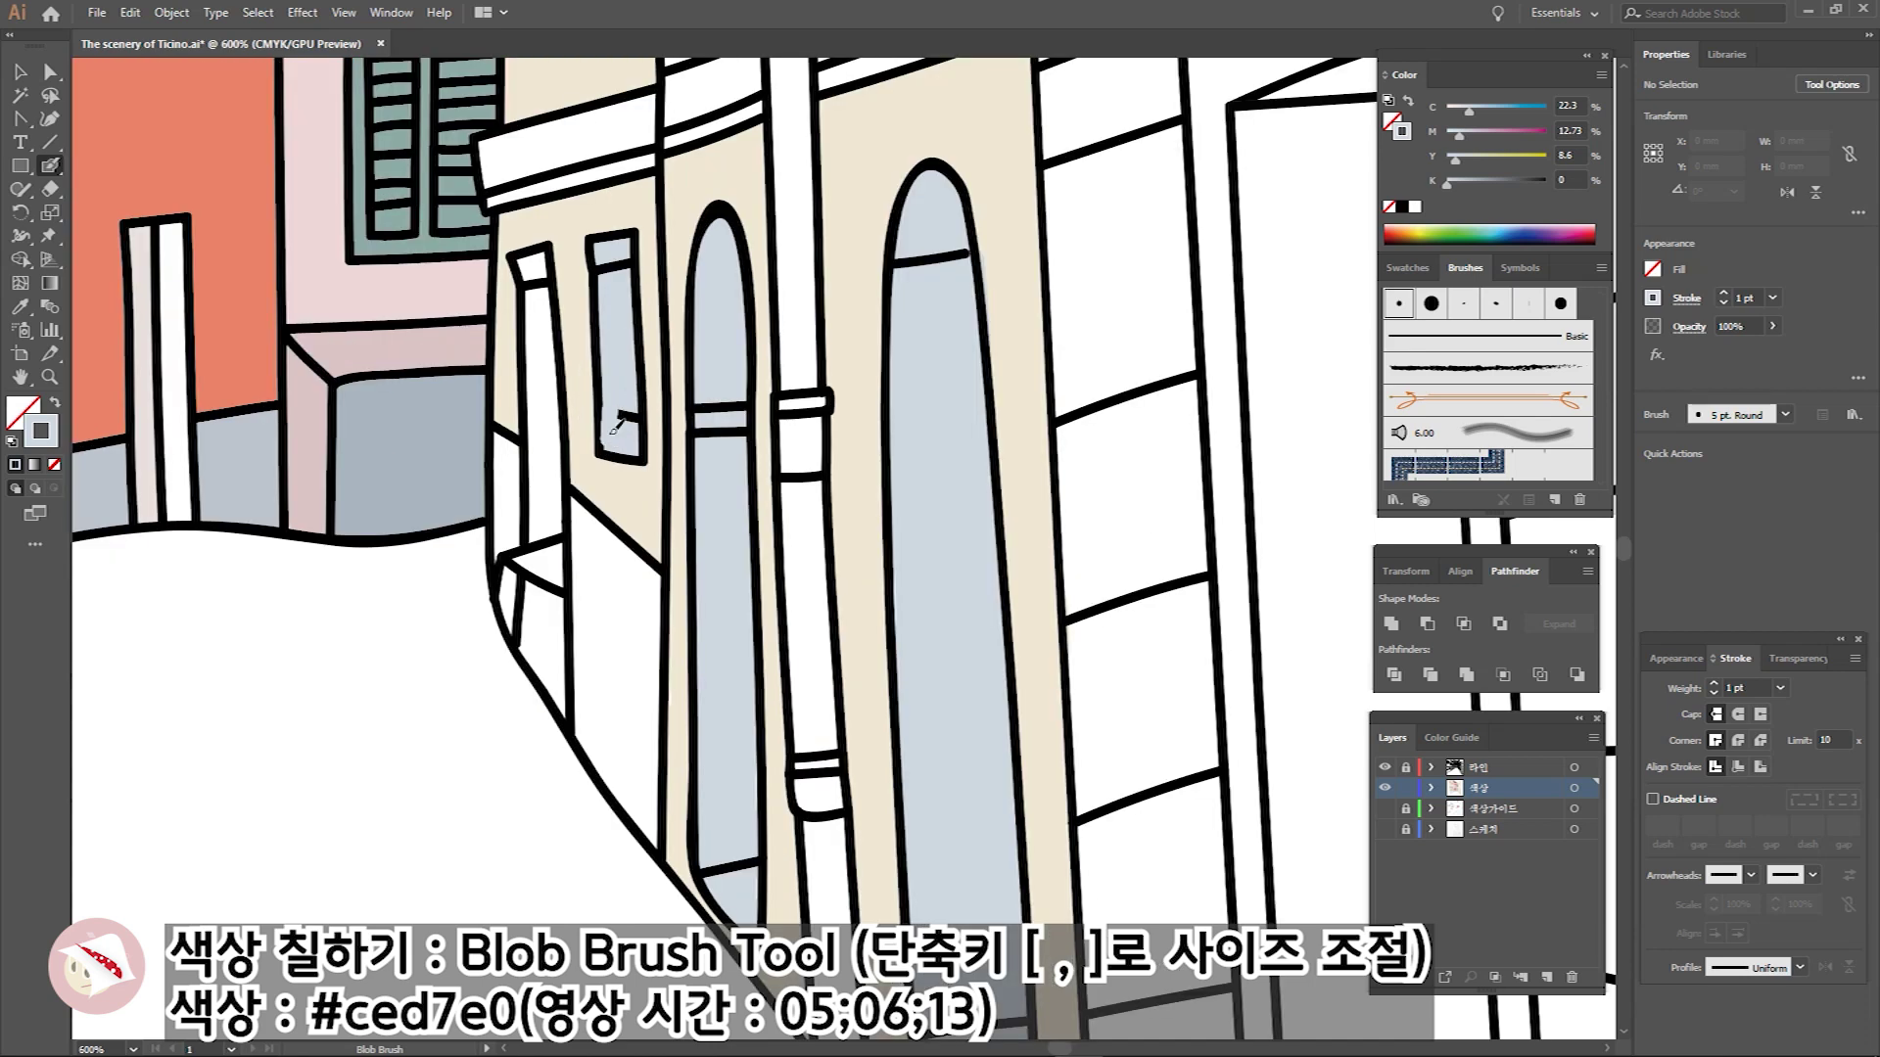
pyautogui.moveTo(544, 466); pyautogui.dragTo(560, 583)
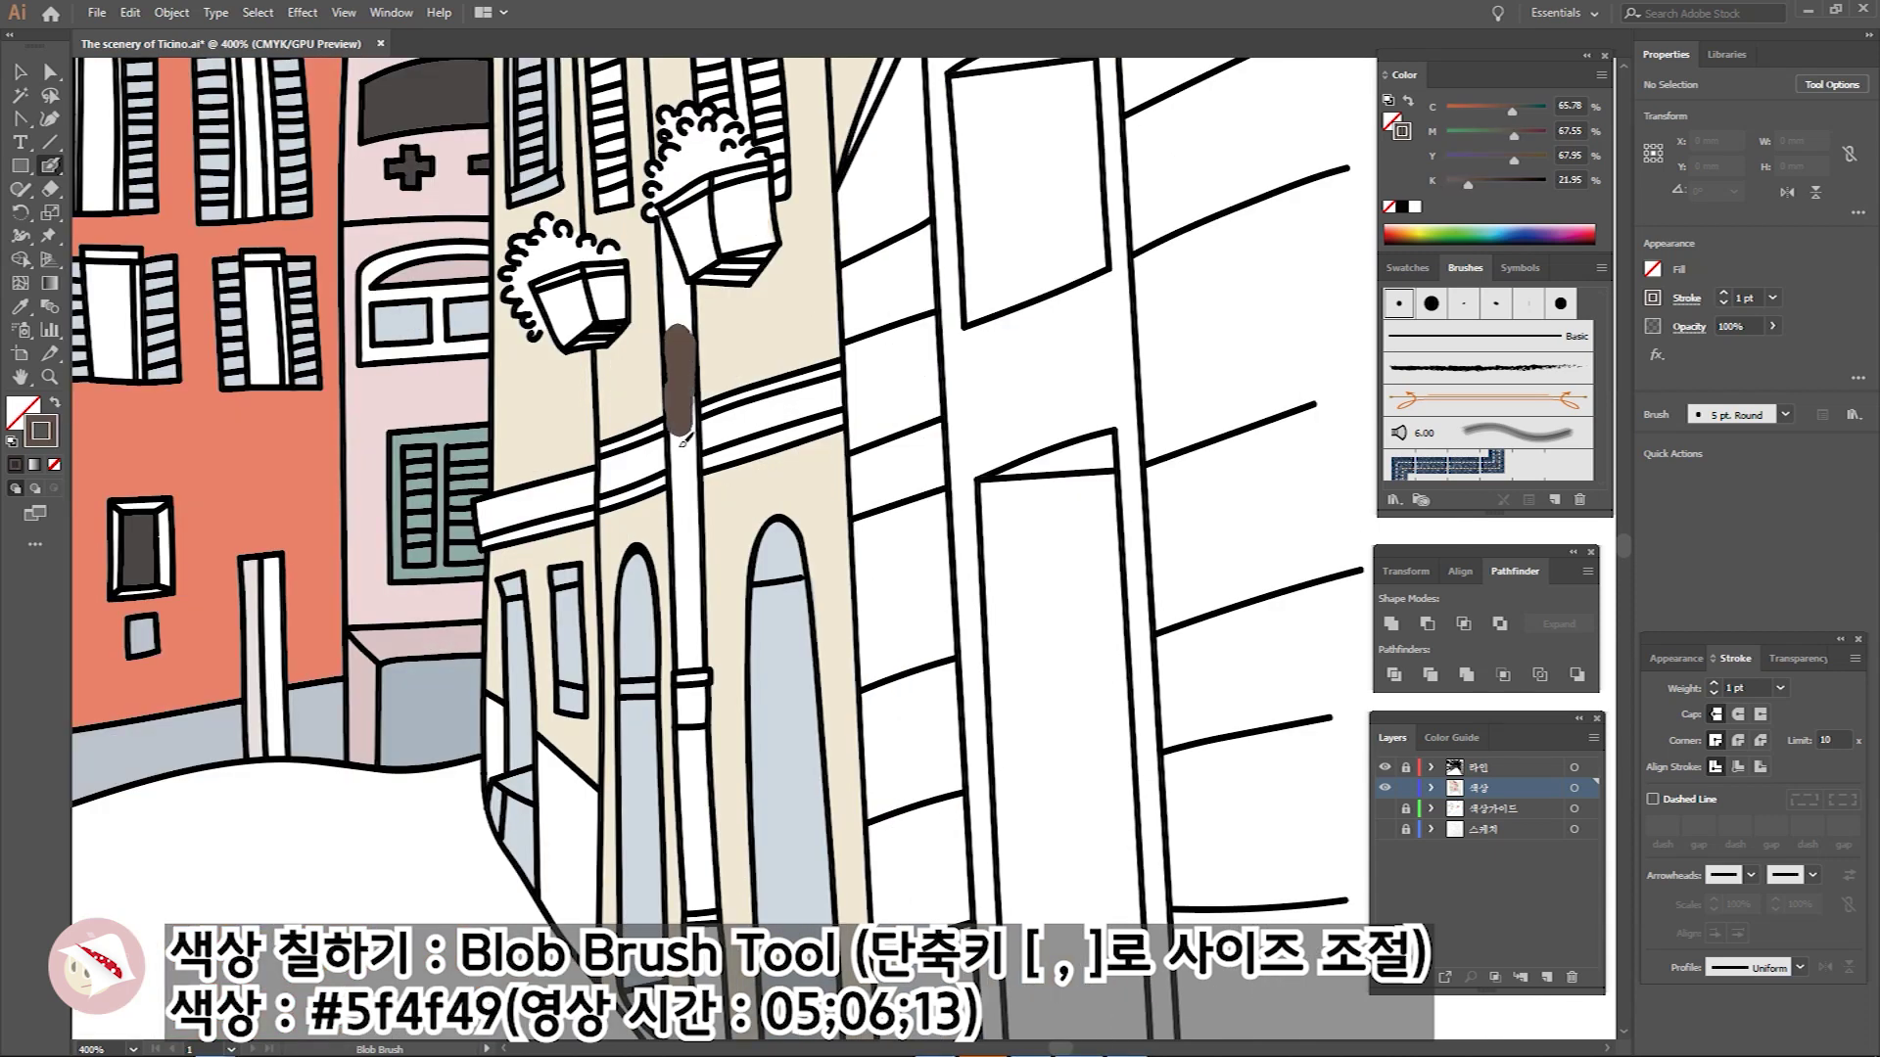
pyautogui.moveTo(676, 337)
pyautogui.mouseDown()
pyautogui.moveTo(696, 683)
pyautogui.moveTo(682, 320)
pyautogui.moveTo(646, 416)
pyautogui.moveTo(655, 578)
pyautogui.mouseUp()
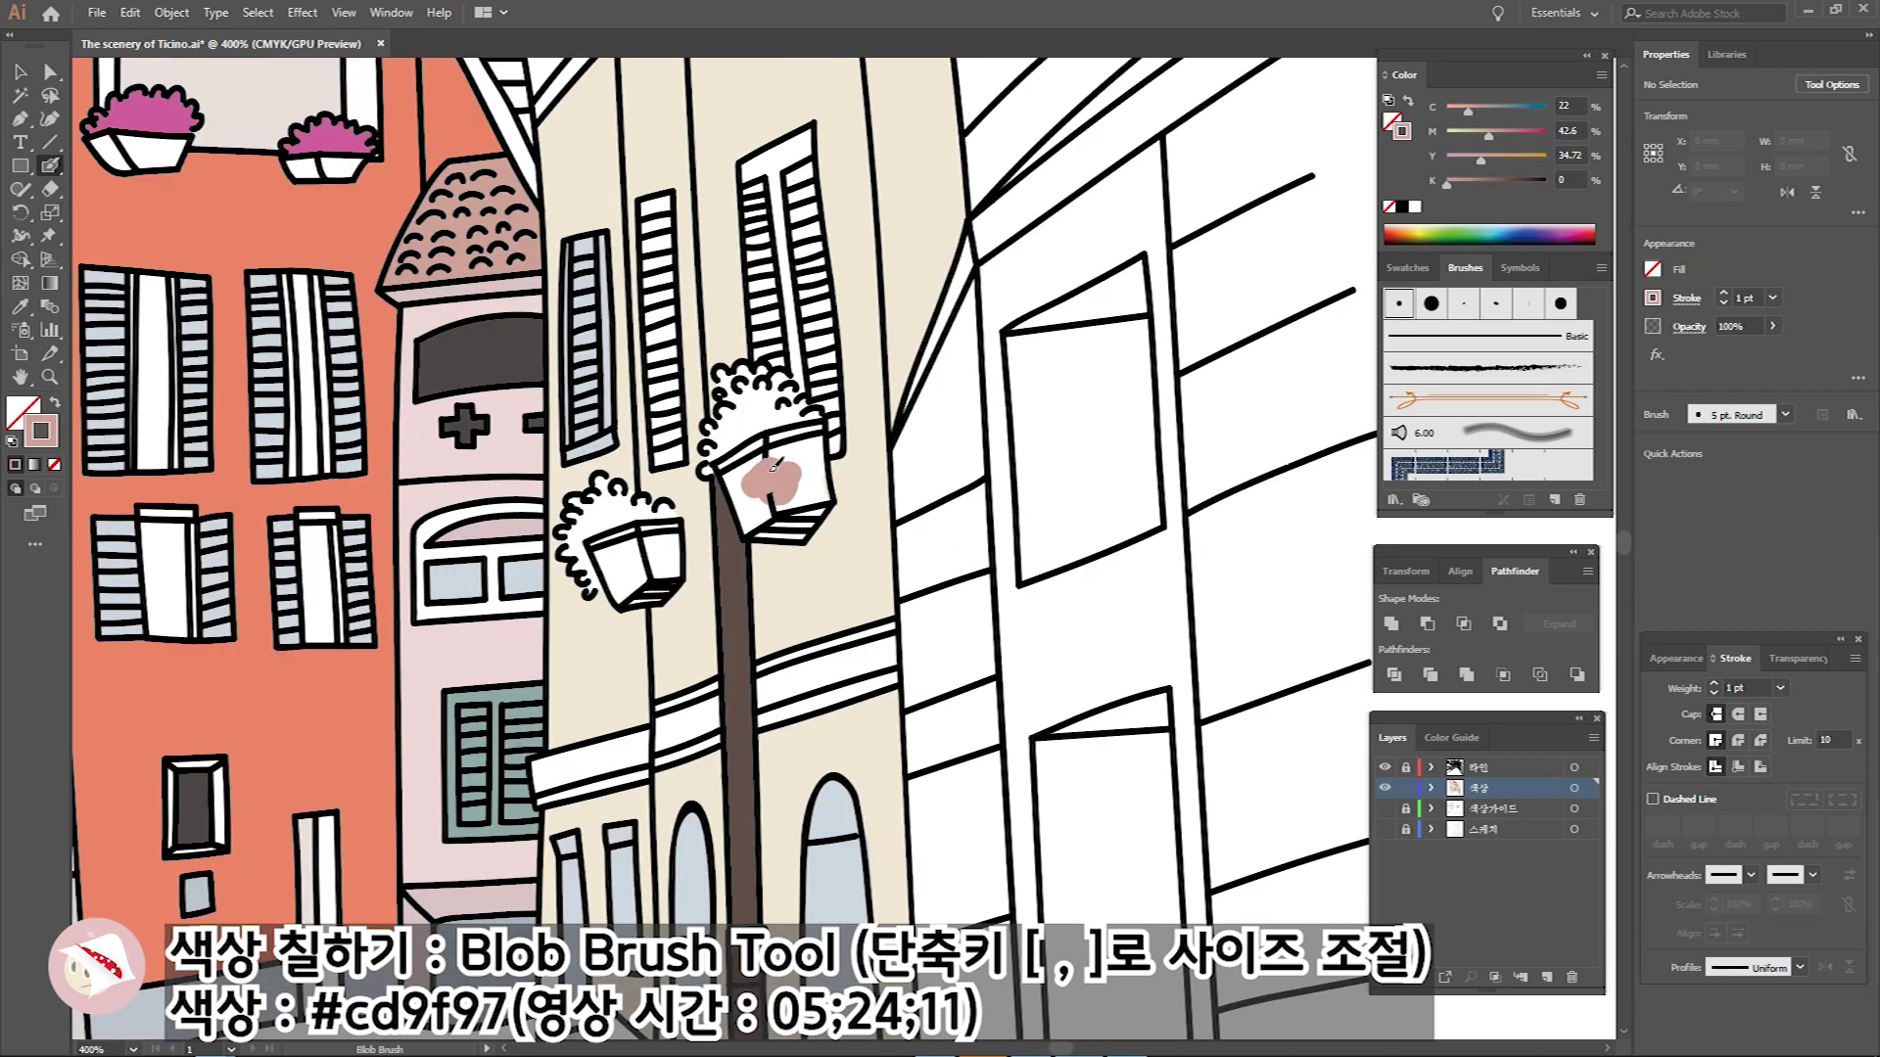
# Paint lamp boxes and window shutters pink #cd9f97, and add #b5d9a1 green to the left pot's foliage.
pyautogui.moveTo(744, 450)
pyautogui.mouseDown()
pyautogui.moveTo(828, 497)
pyautogui.moveTo(769, 460)
pyautogui.mouseUp()
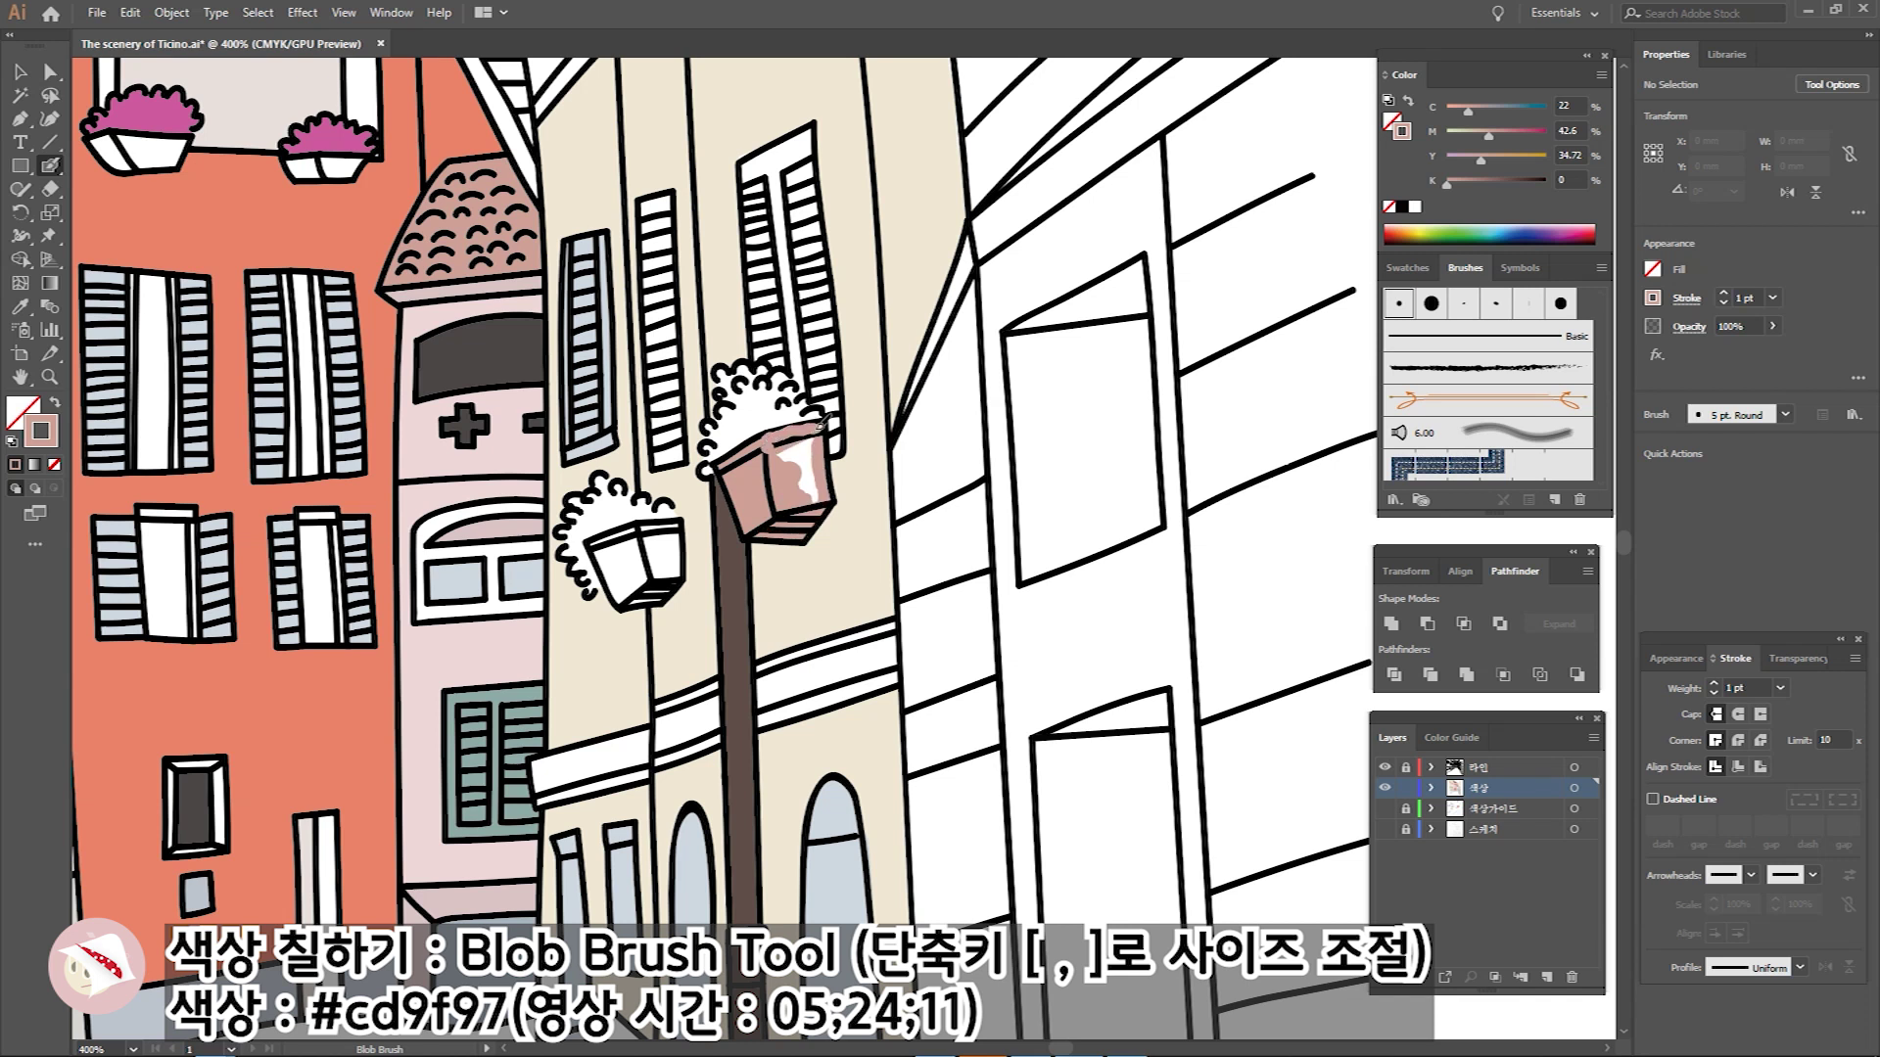
pyautogui.moveTo(676, 549); pyautogui.dragTo(623, 537)
pyautogui.moveTo(656, 195); pyautogui.dragTo(682, 450)
pyautogui.moveTo(744, 162)
pyautogui.mouseDown()
pyautogui.moveTo(761, 249)
pyautogui.moveTo(798, 294)
pyautogui.mouseUp()
pyautogui.moveTo(773, 211); pyautogui.dragTo(832, 377)
pyautogui.moveTo(753, 294); pyautogui.dragTo(778, 346)
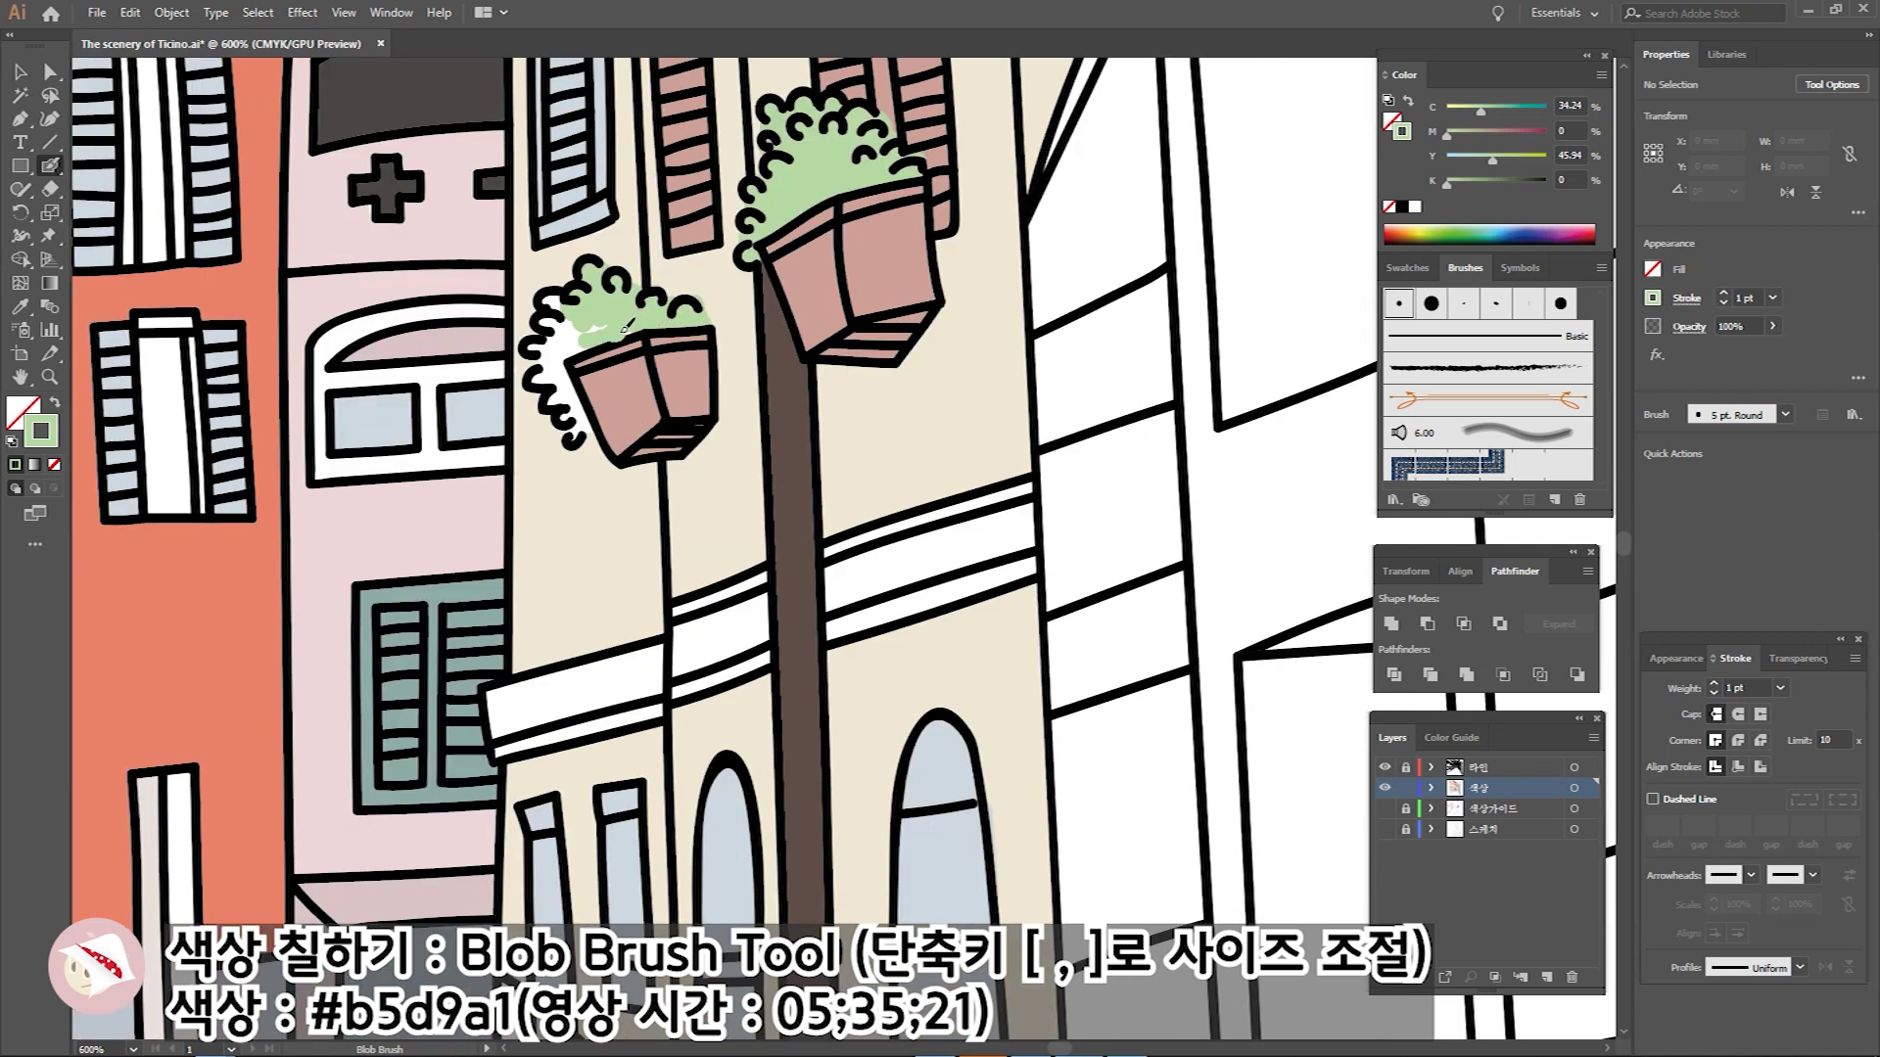
pyautogui.moveTo(588, 296); pyautogui.dragTo(558, 358)
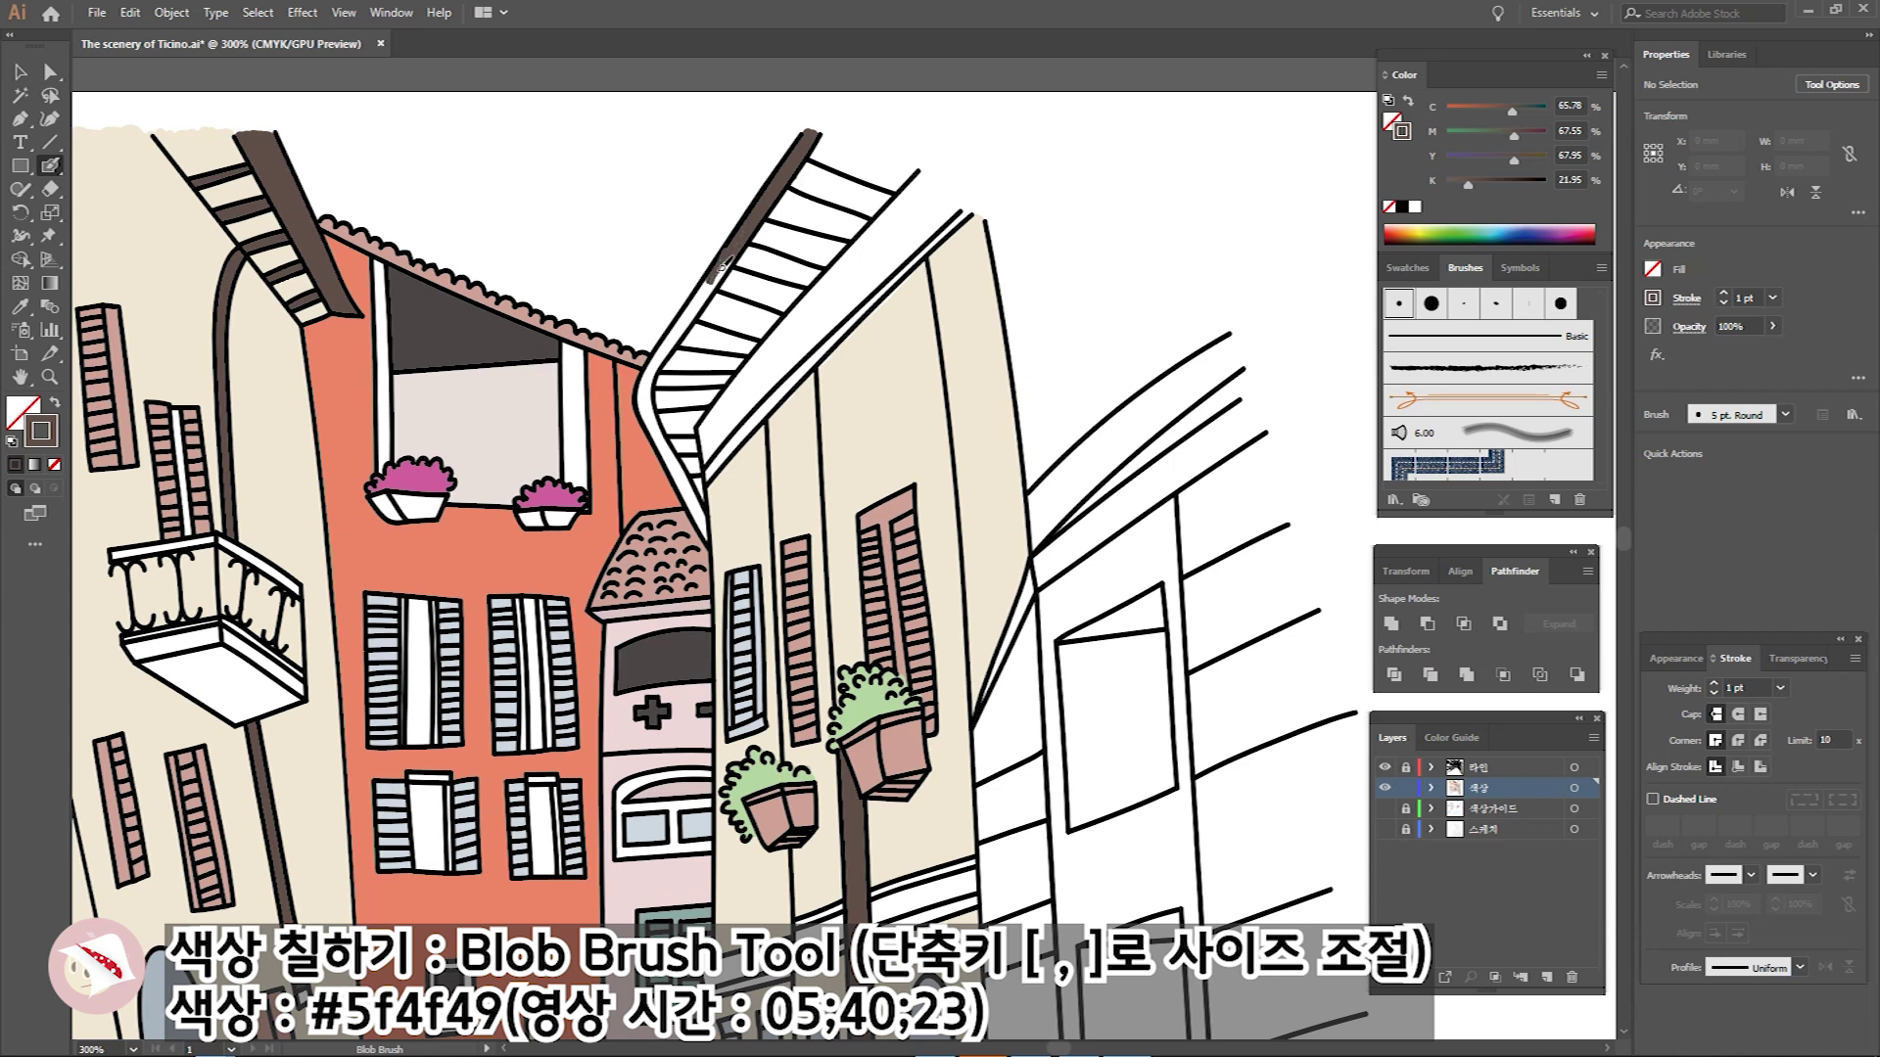
# Paint a roof slat dark brown, the gap between slats beige, and the downpipe wall panel grey.
pyautogui.hotkey('ctrl', '=')
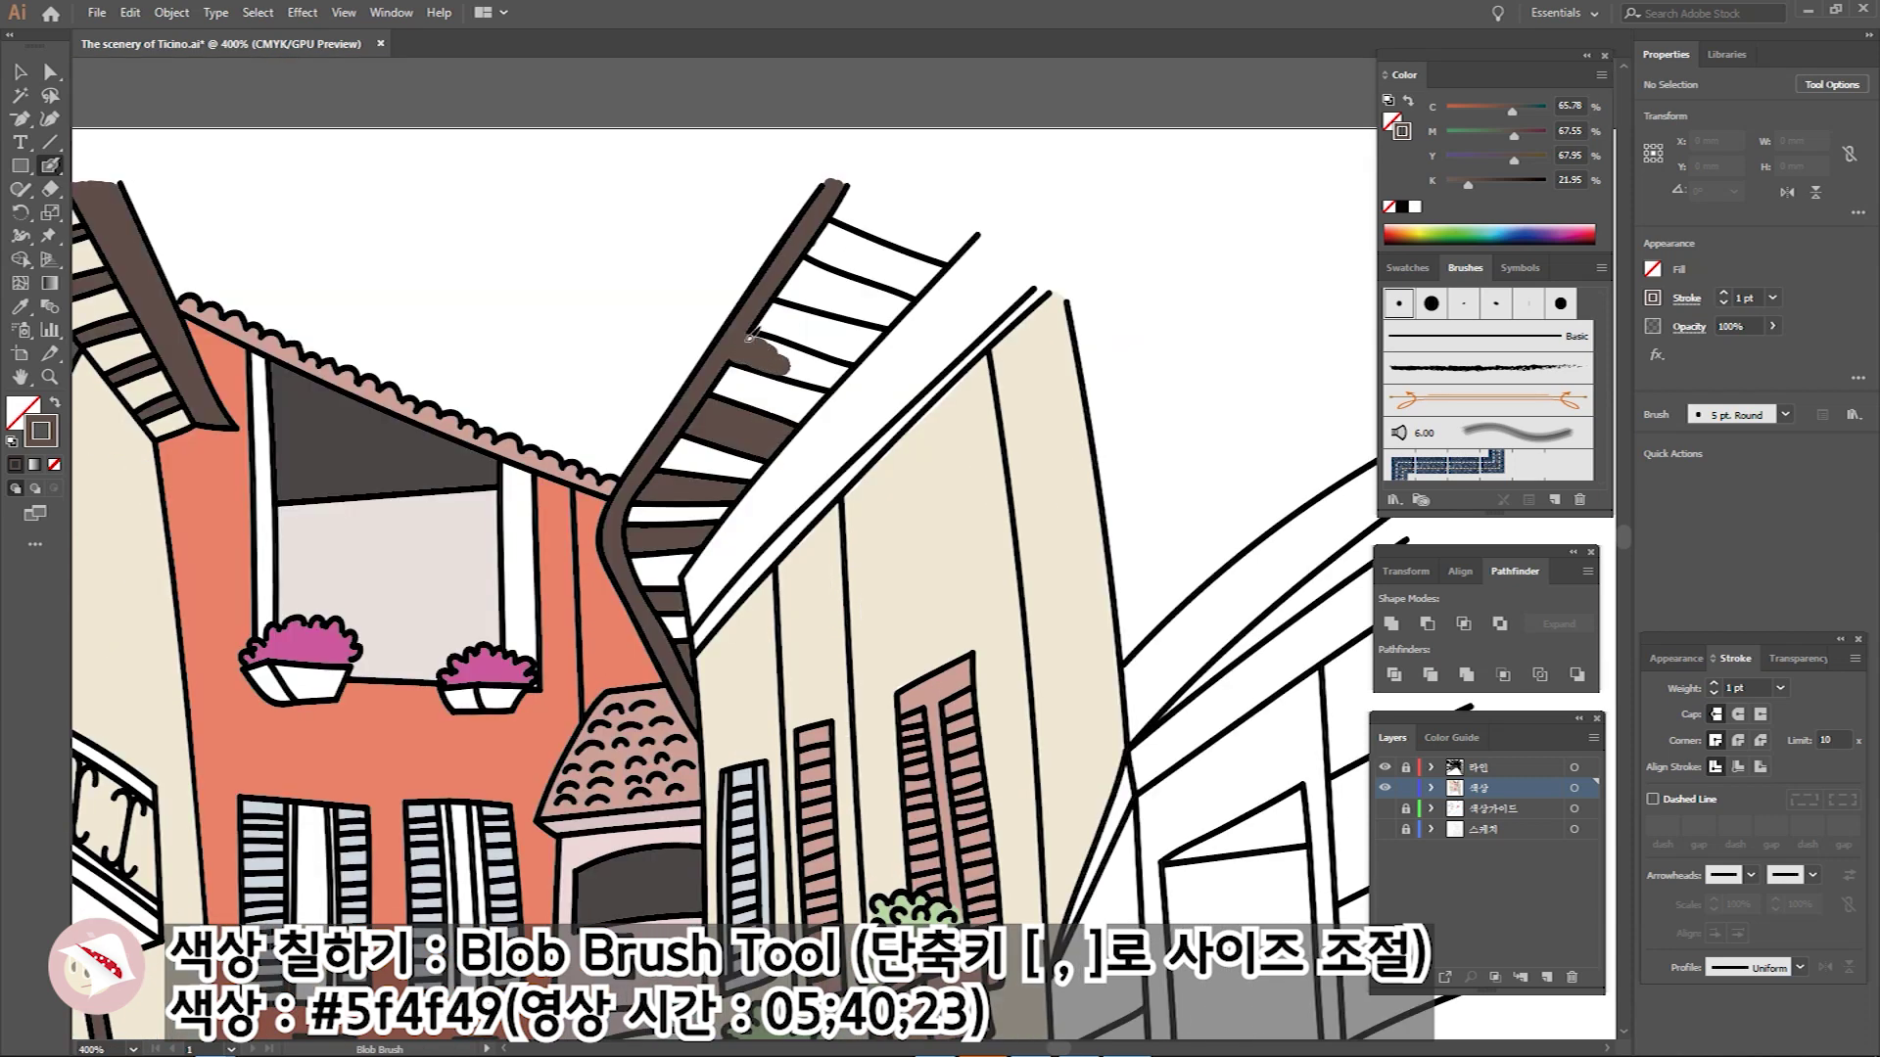
pyautogui.moveTo(798, 275)
pyautogui.mouseDown()
pyautogui.moveTo(866, 304)
pyautogui.moveTo(903, 264)
pyautogui.mouseUp()
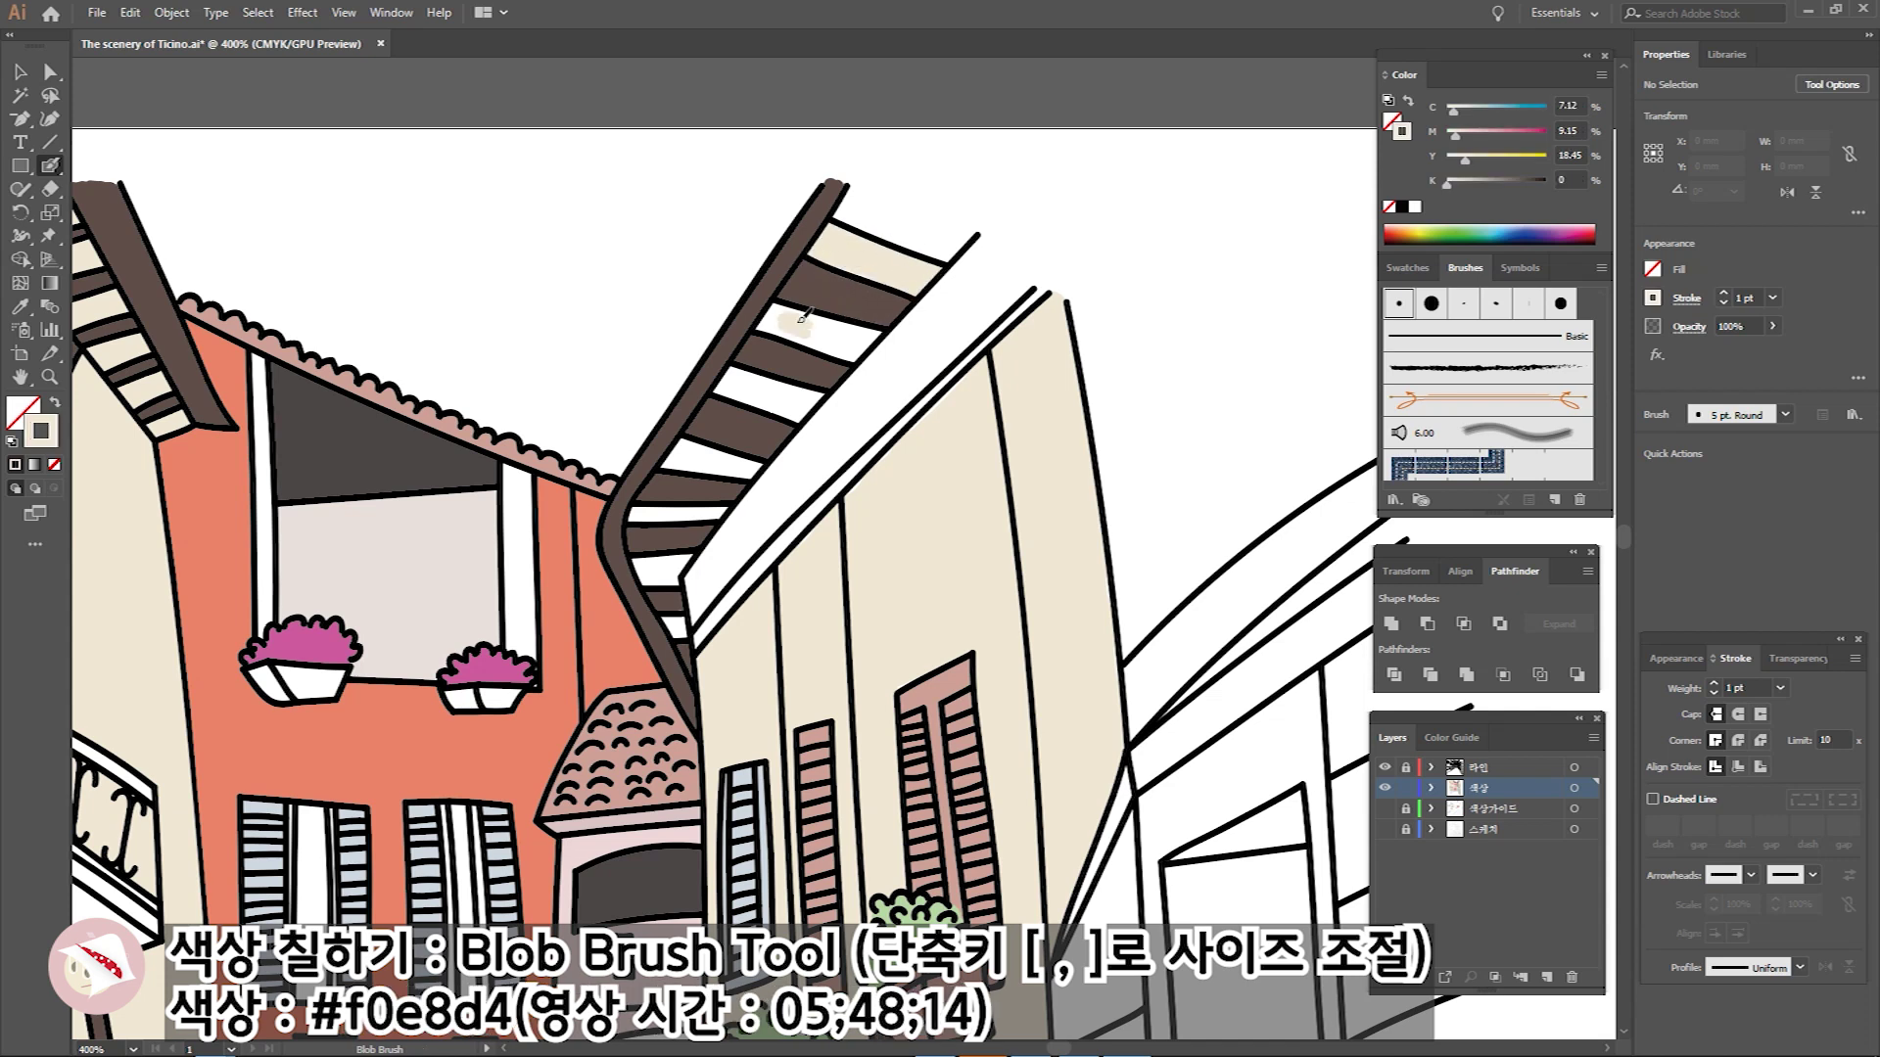
pyautogui.moveTo(805, 315); pyautogui.dragTo(842, 338)
pyautogui.scroll(-3, 686, 313)
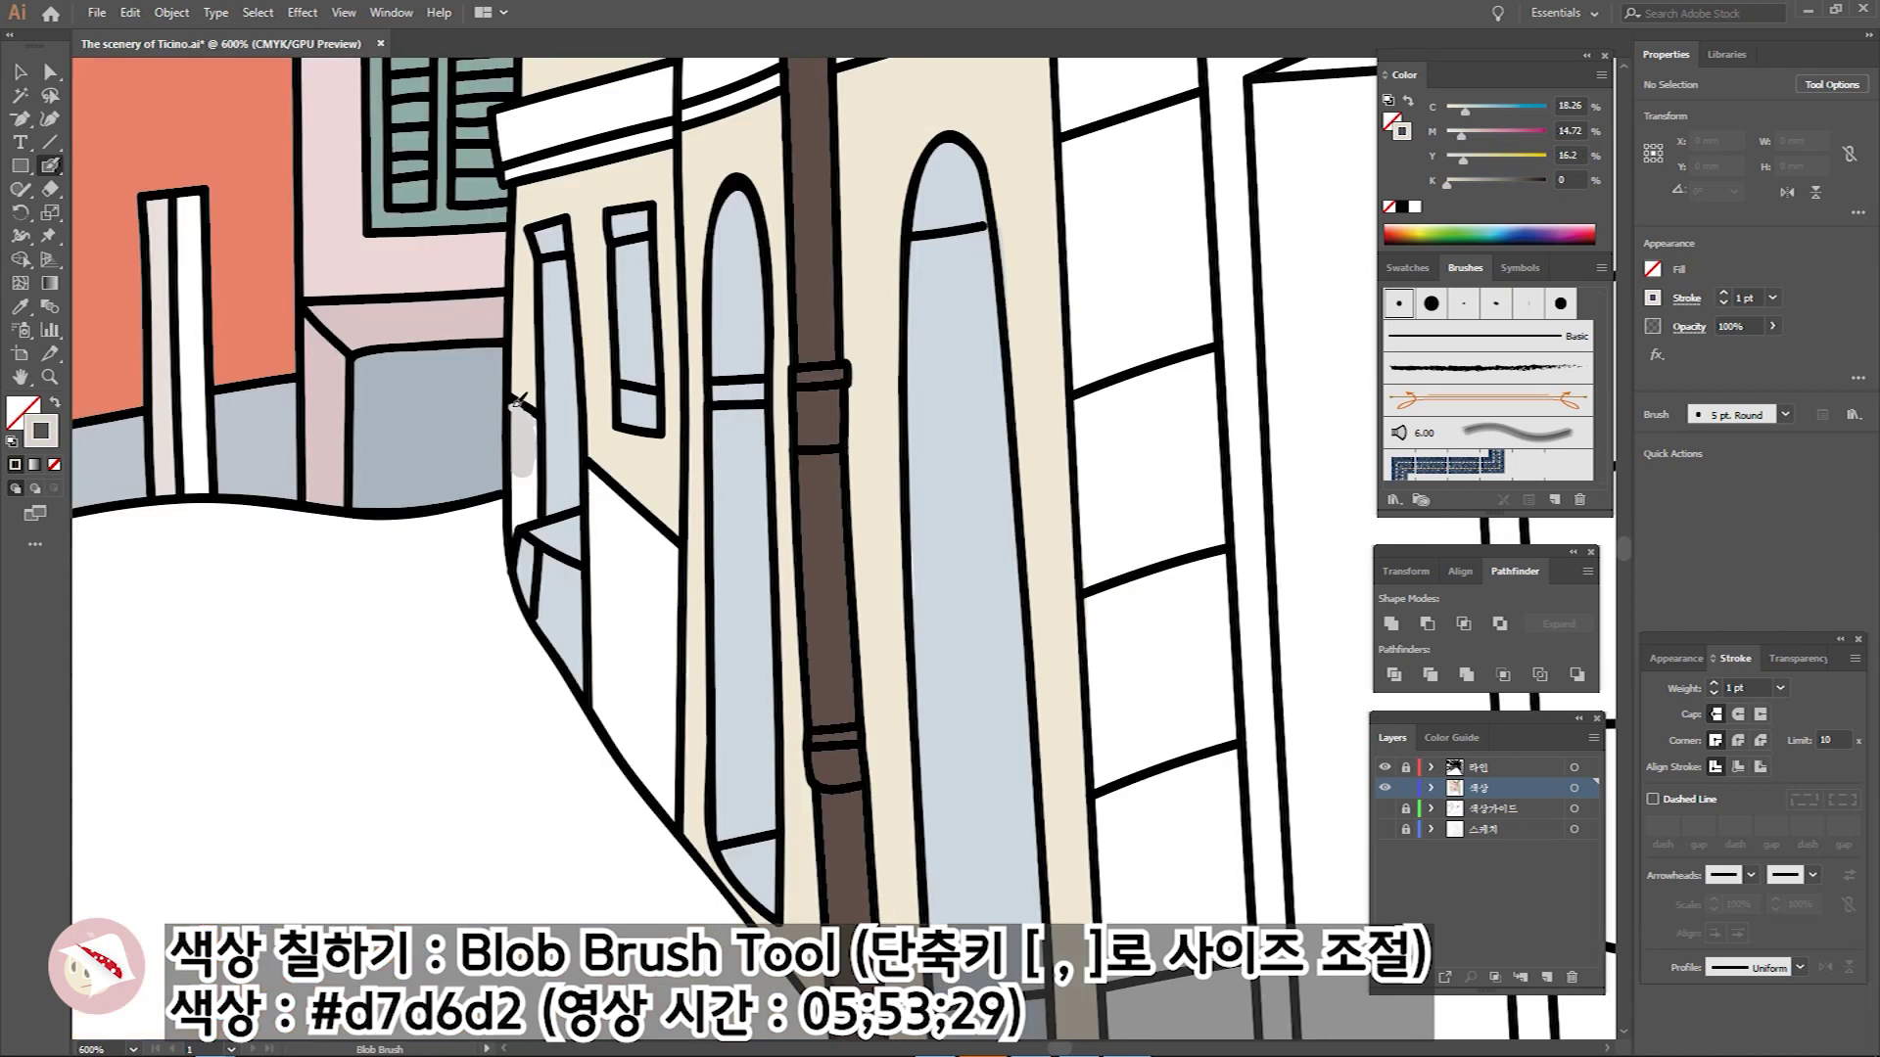
pyautogui.moveTo(617, 568)
pyautogui.mouseDown()
pyautogui.moveTo(630, 548)
pyautogui.moveTo(650, 588)
pyautogui.moveTo(621, 558)
pyautogui.moveTo(651, 746)
pyautogui.mouseUp()
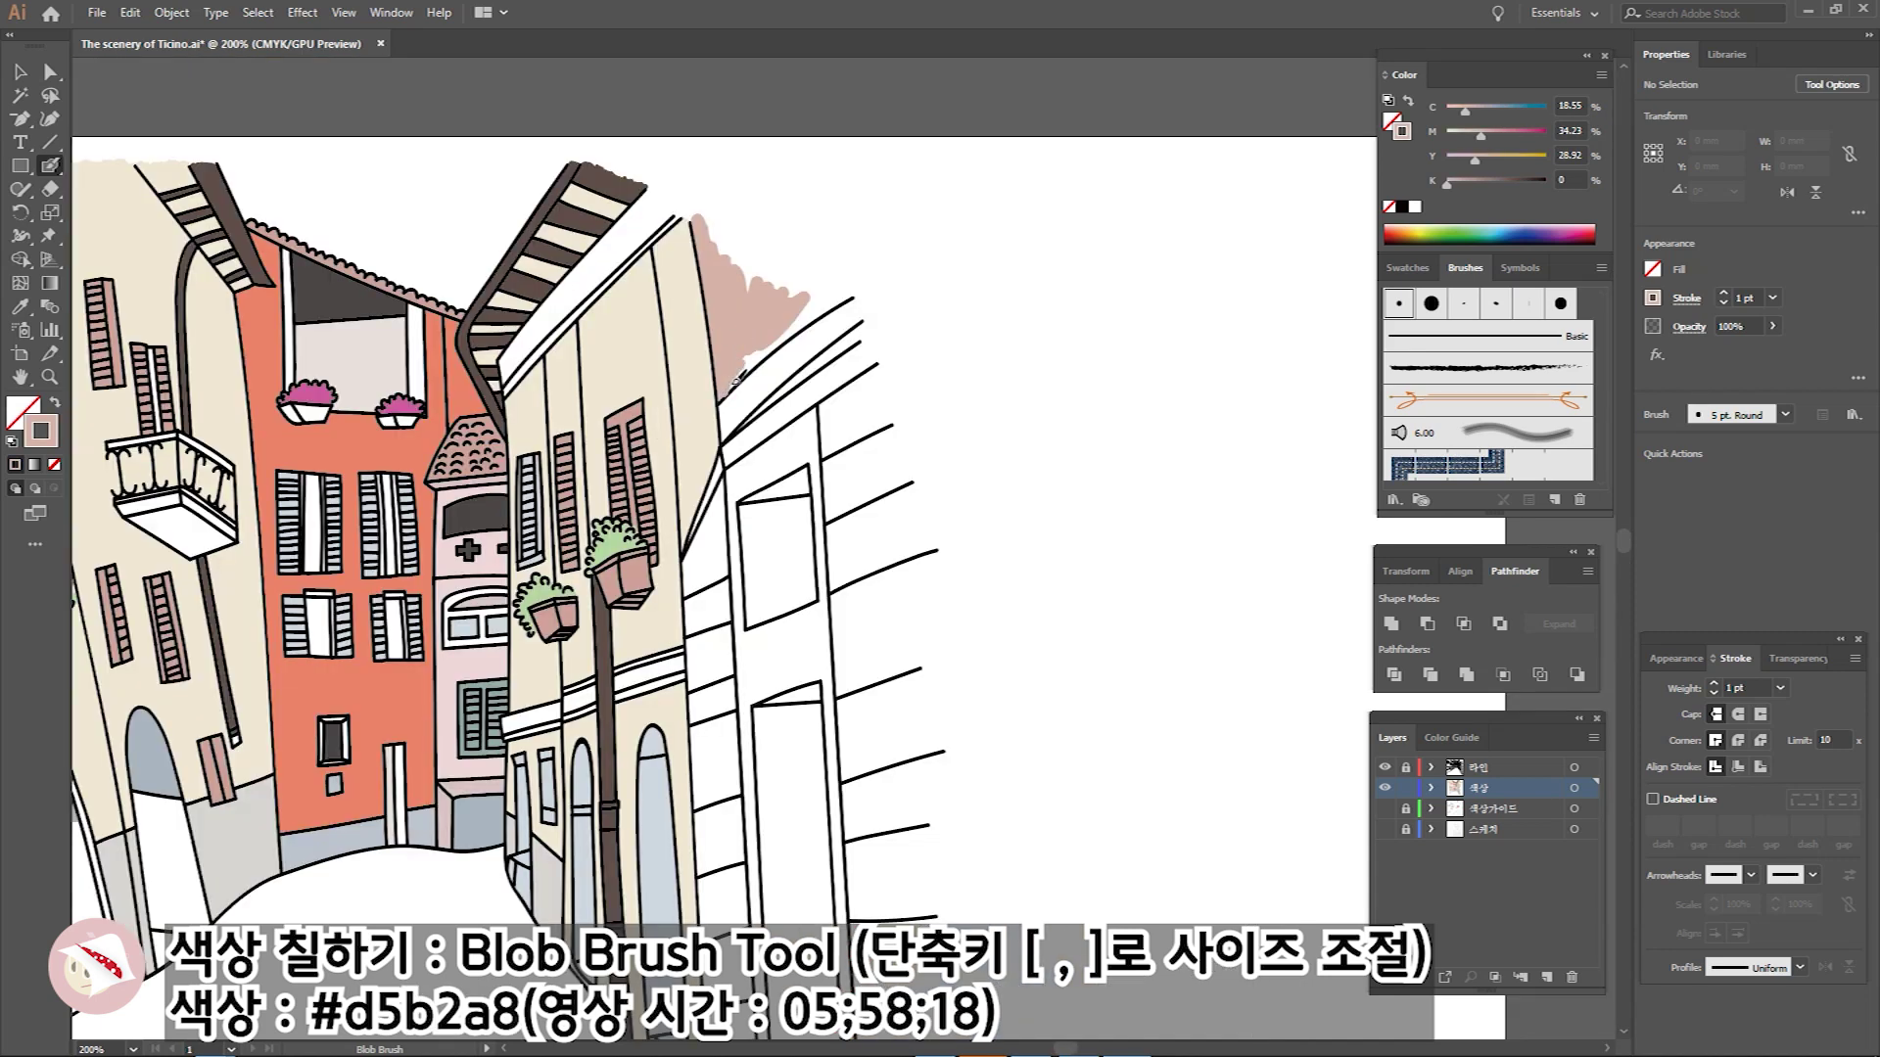
# Fill the tall right-hand wall dusty pink #d5b2a8 from roofline down to the street.
pyautogui.moveTo(744, 348); pyautogui.dragTo(853, 283)
pyautogui.moveTo(749, 253)
pyautogui.mouseDown()
pyautogui.moveTo(697, 216)
pyautogui.moveTo(612, 421)
pyautogui.moveTo(644, 390)
pyautogui.moveTo(593, 585)
pyautogui.moveTo(637, 411)
pyautogui.moveTo(646, 647)
pyautogui.moveTo(602, 642)
pyautogui.moveTo(538, 453)
pyautogui.mouseUp()
pyautogui.hotkey('ctrl', '+')
pyautogui.moveTo(573, 587); pyautogui.dragTo(584, 619)
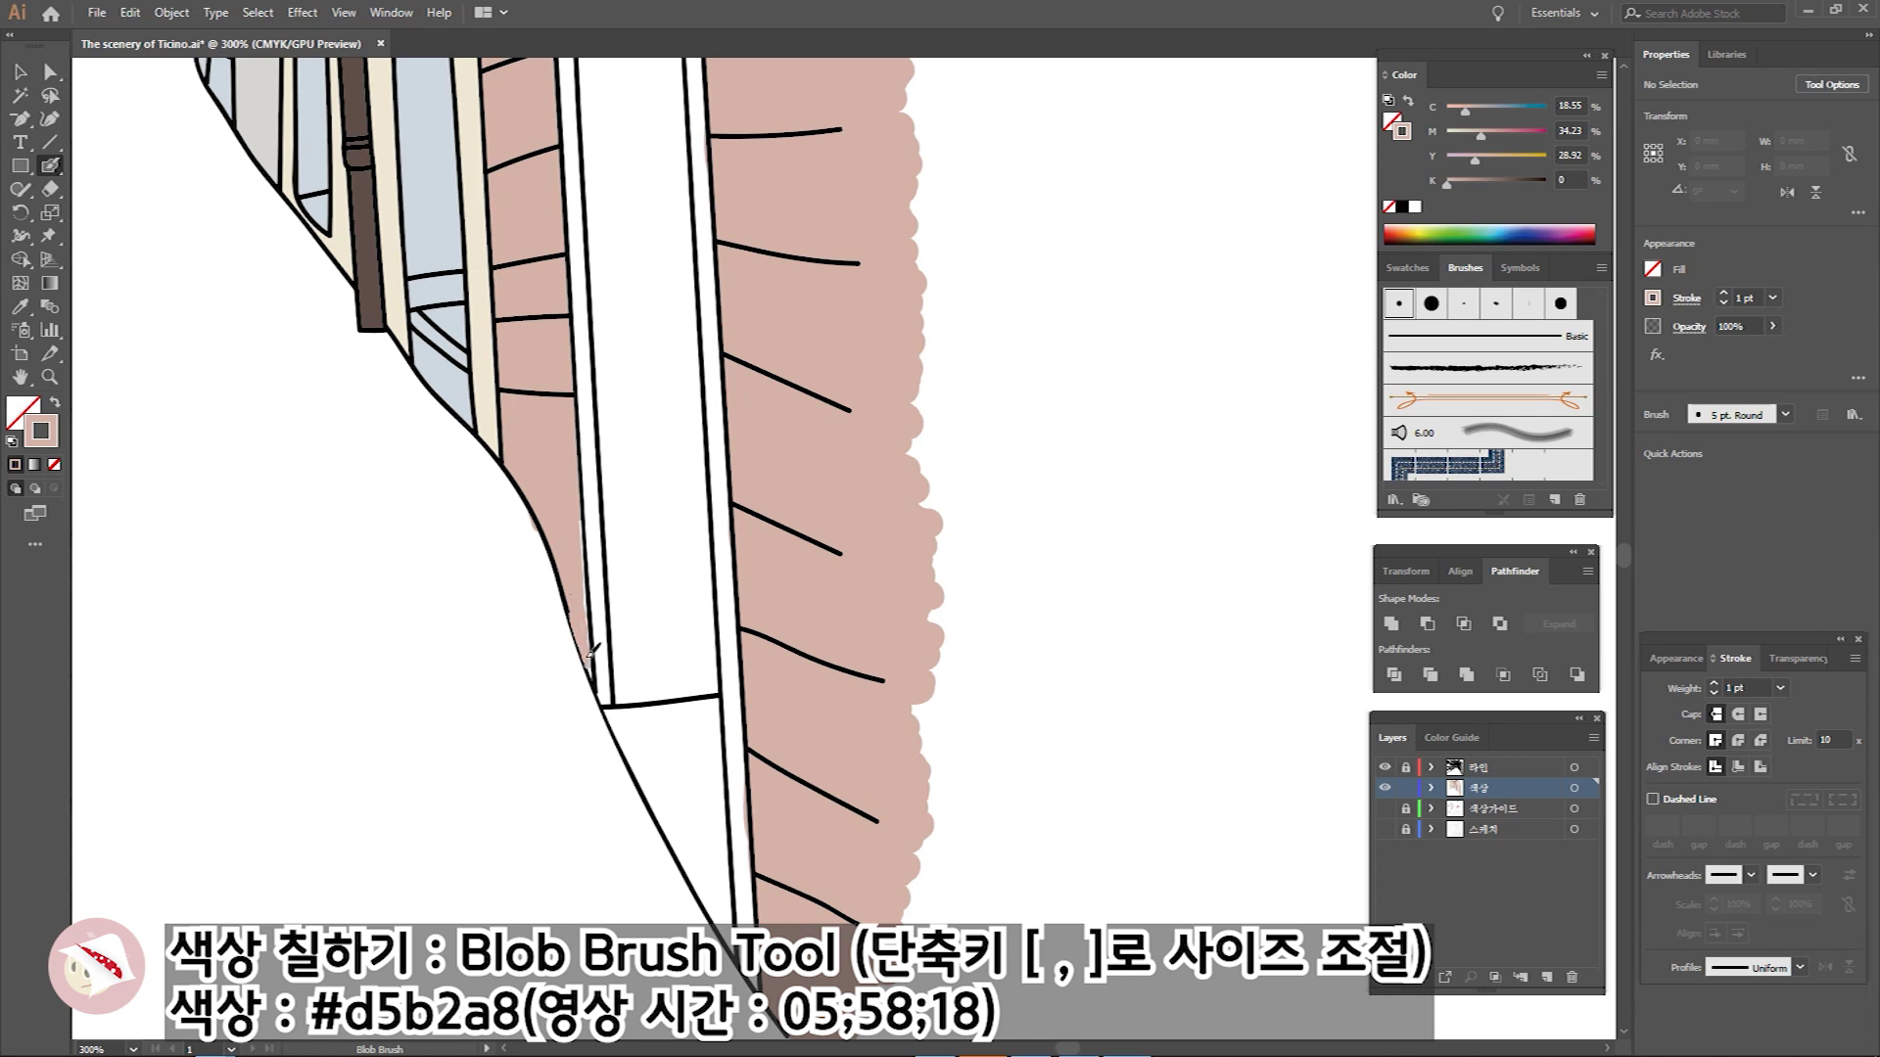
pyautogui.hotkey('ctrl', '1')
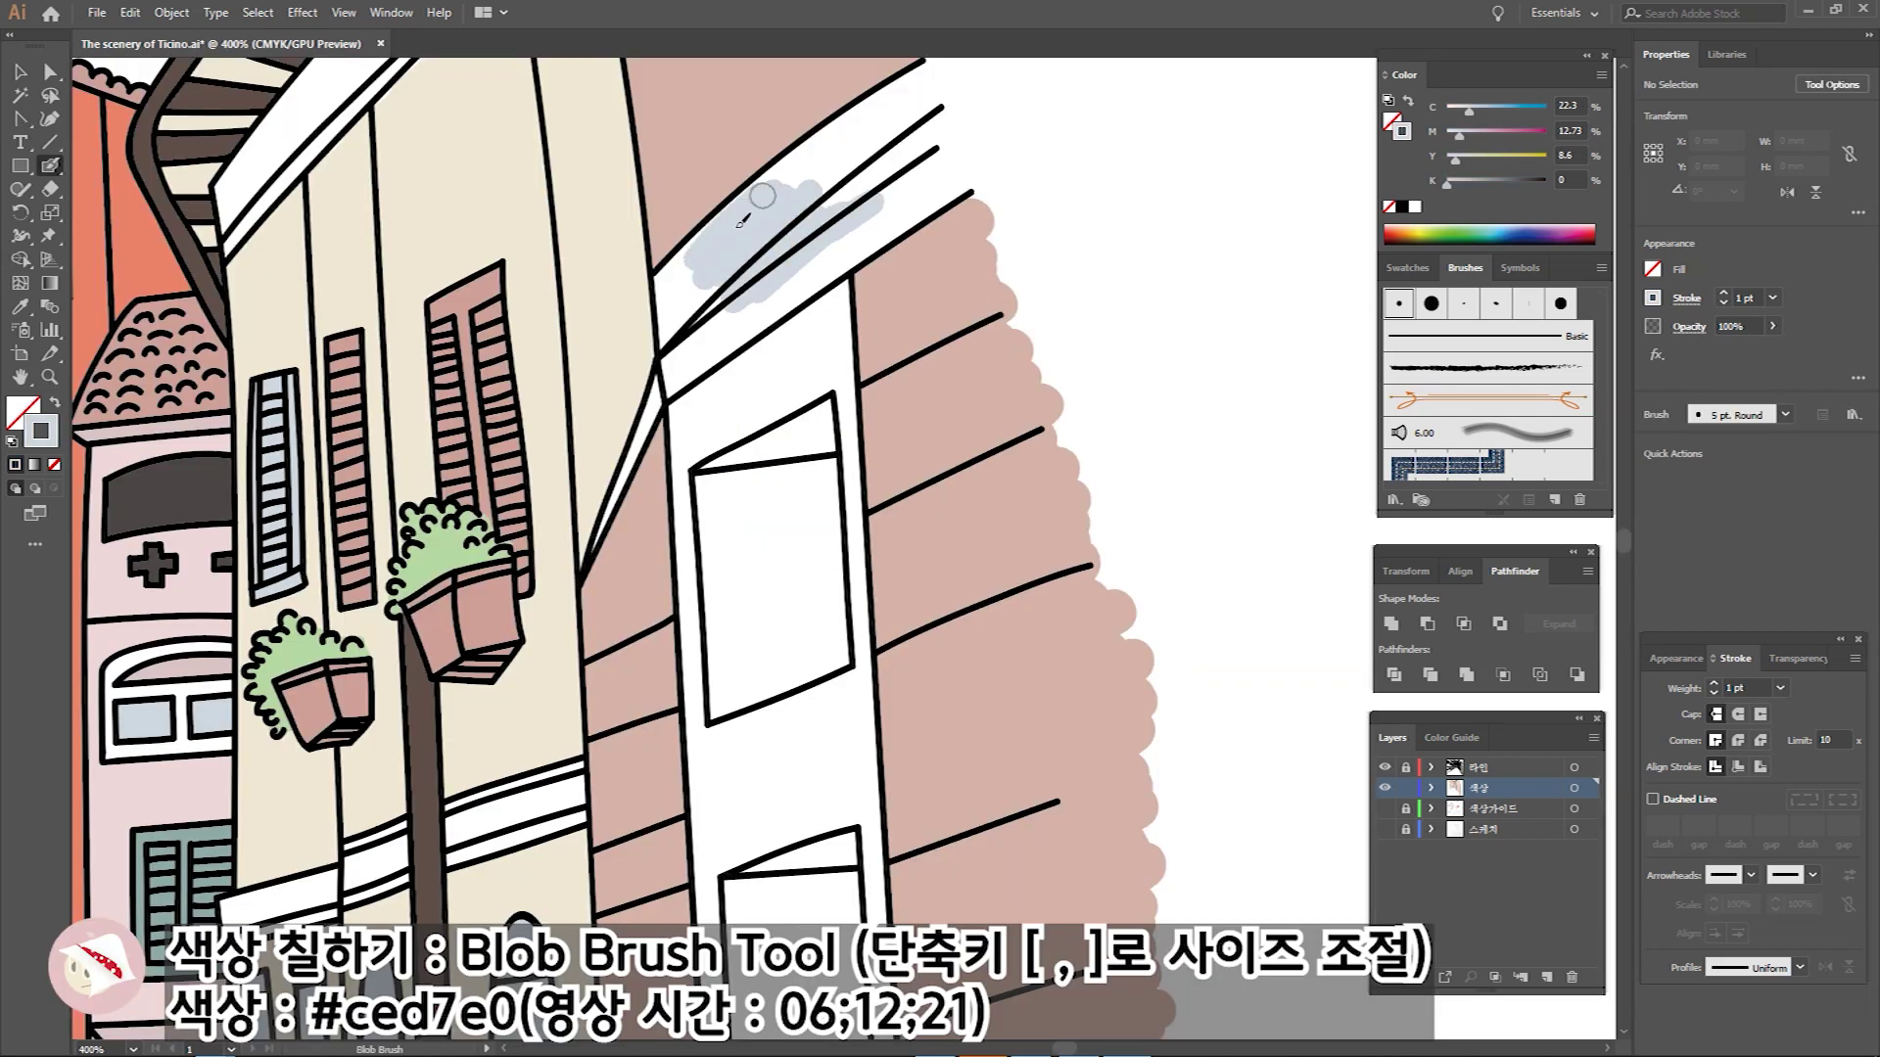
# Fill the right wall's tall window strip, corner and top strip with pale grey-blue #ced7e0.
pyautogui.moveTo(881, 89)
pyautogui.mouseDown()
pyautogui.moveTo(744, 215)
pyautogui.moveTo(654, 217)
pyautogui.moveTo(780, 389)
pyautogui.moveTo(787, 441)
pyautogui.mouseUp()
pyautogui.scroll(-3, 783, 232)
pyautogui.moveTo(685, 411); pyautogui.dragTo(704, 656)
pyautogui.scroll(-5, 705, 588)
pyautogui.moveTo(607, 176)
pyautogui.mouseDown()
pyautogui.moveTo(519, 330)
pyautogui.moveTo(636, 531)
pyautogui.moveTo(509, 666)
pyautogui.mouseUp()
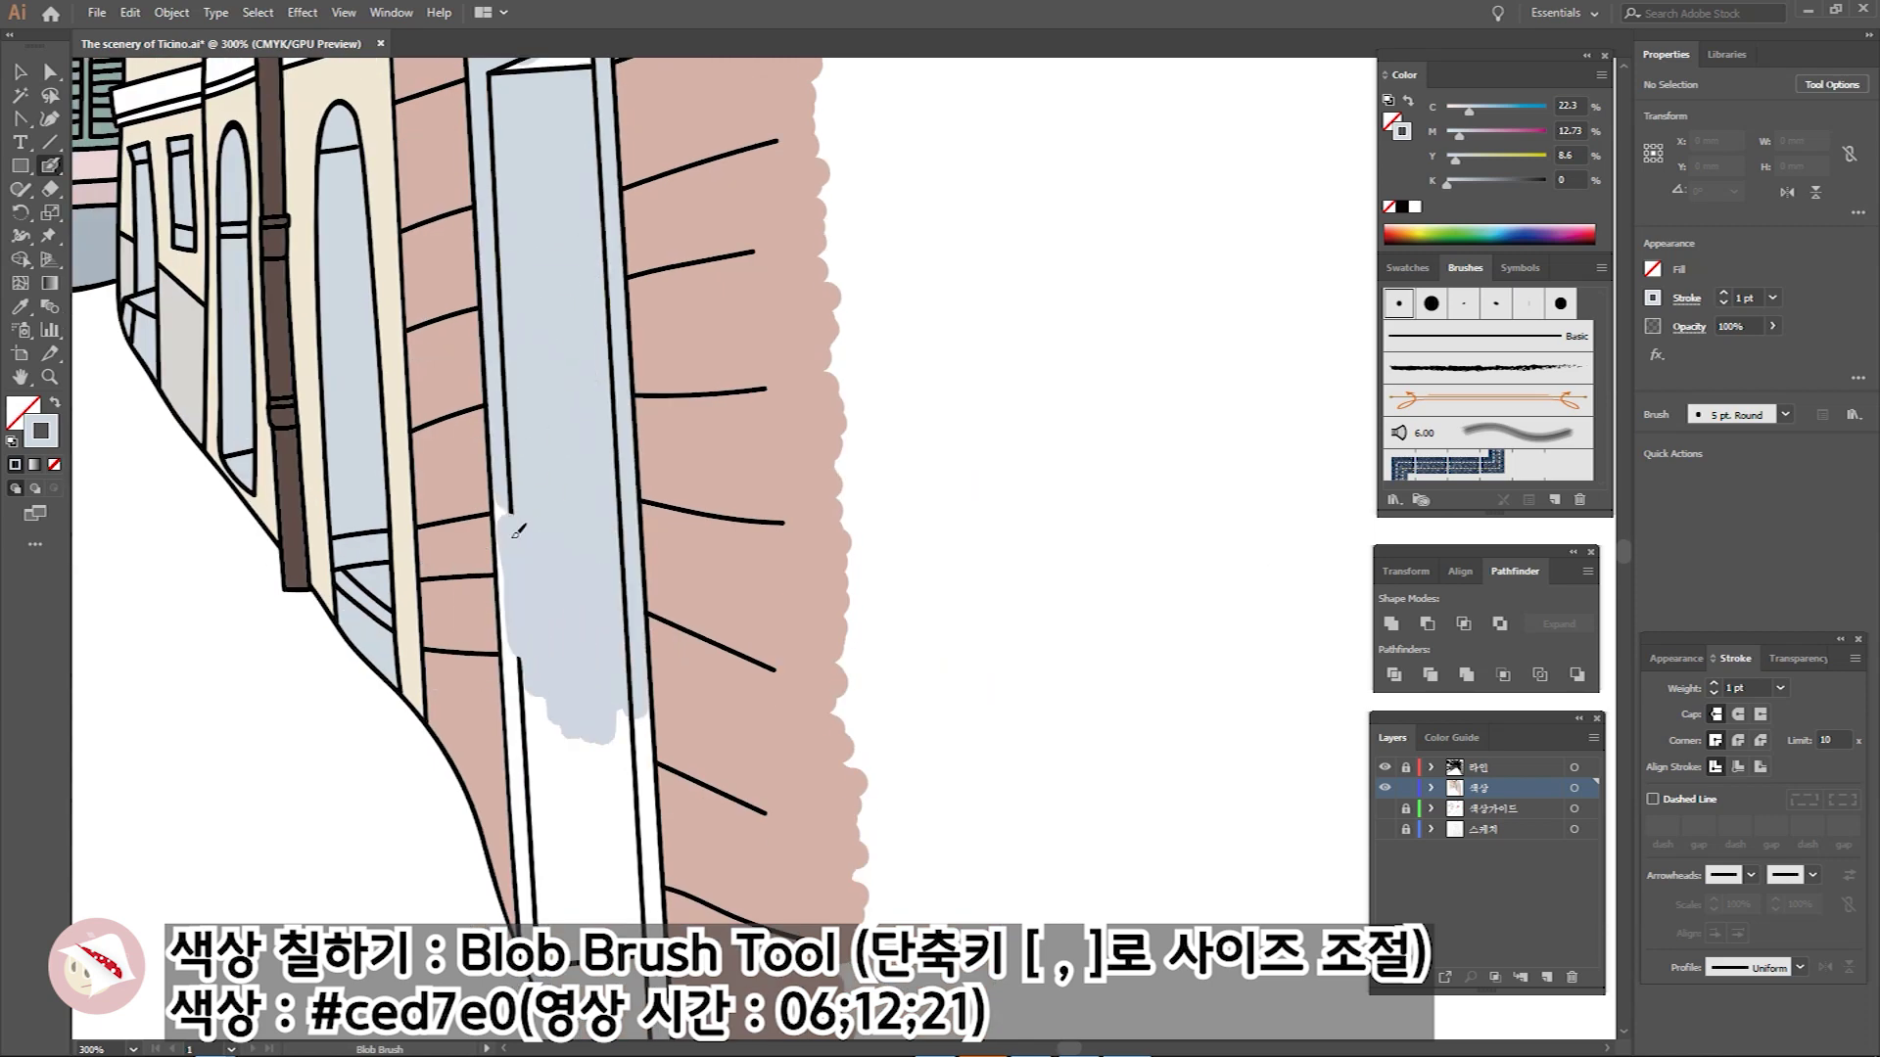
pyautogui.scroll(-5, 509, 666)
pyautogui.moveTo(421, 210)
pyautogui.mouseDown()
pyautogui.moveTo(449, 499)
pyautogui.moveTo(513, 391)
pyautogui.moveTo(565, 507)
pyautogui.mouseUp()
pyautogui.scroll(-5, 513, 391)
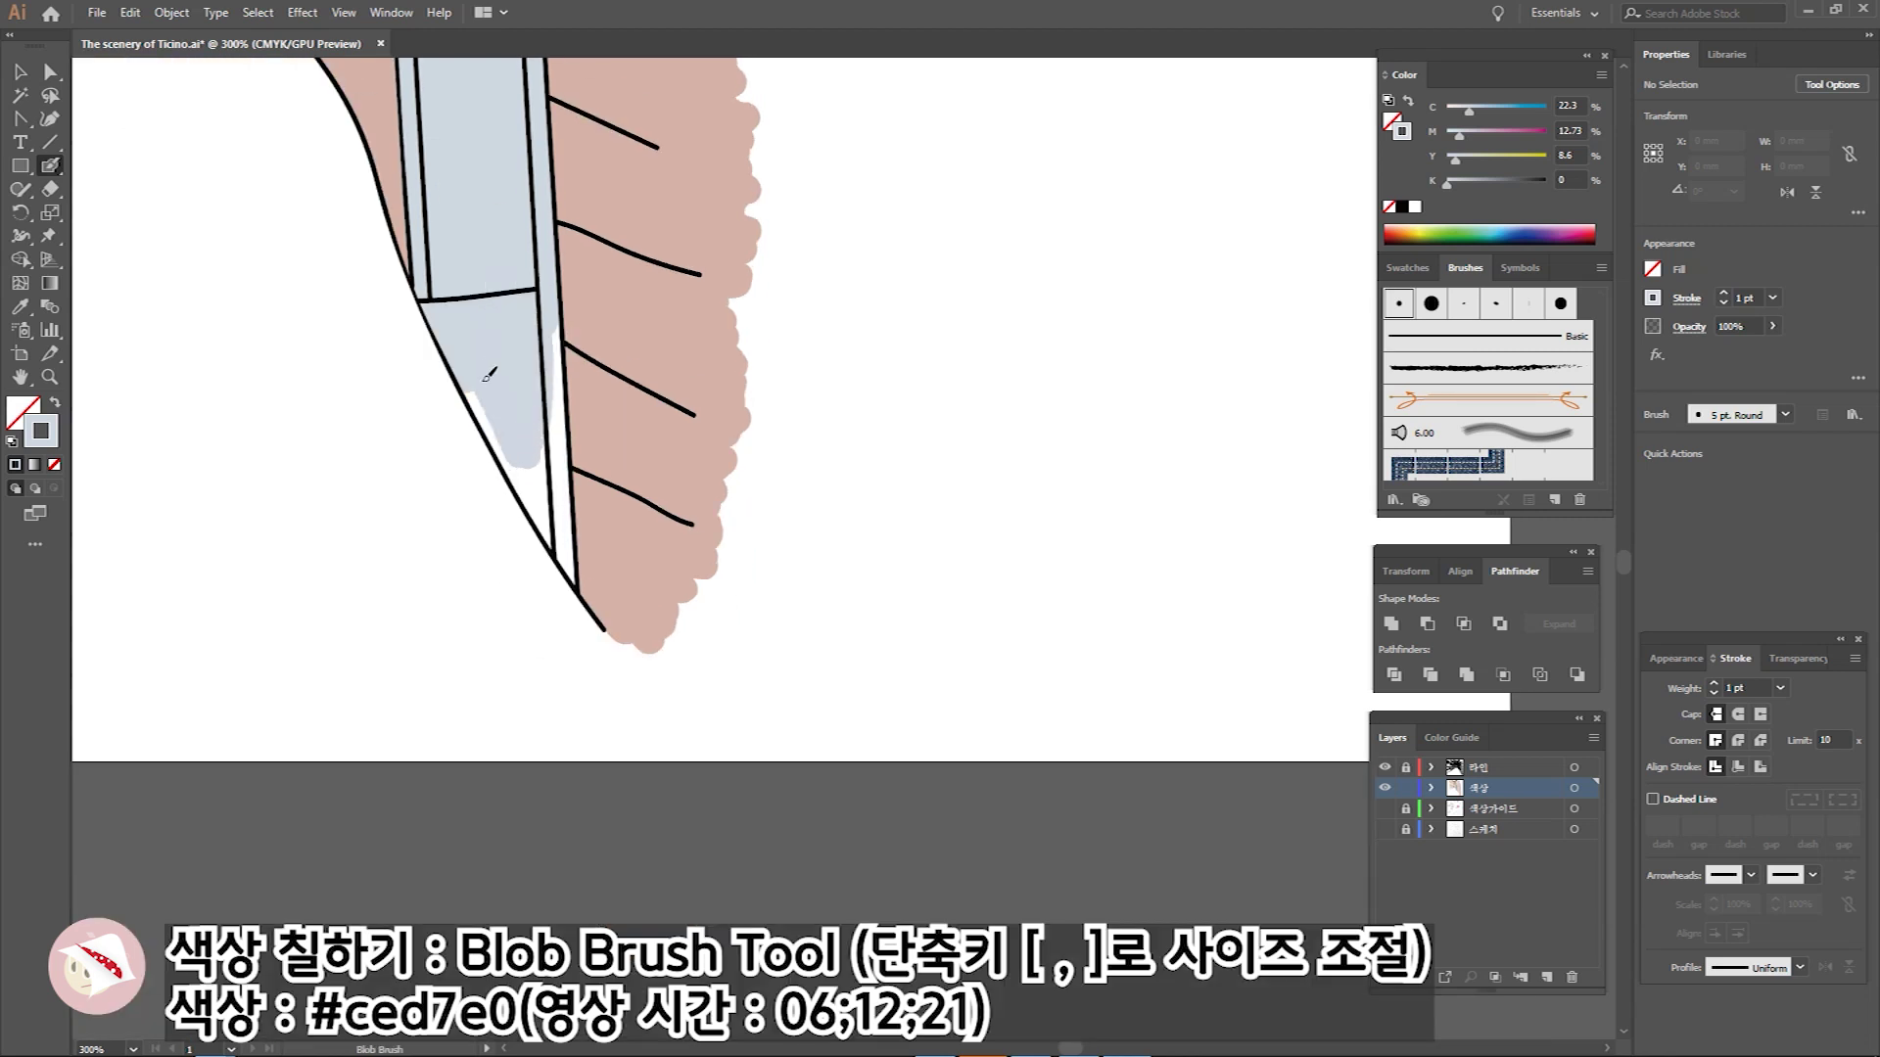
pyautogui.moveTo(784, 303); pyautogui.dragTo(823, 298)
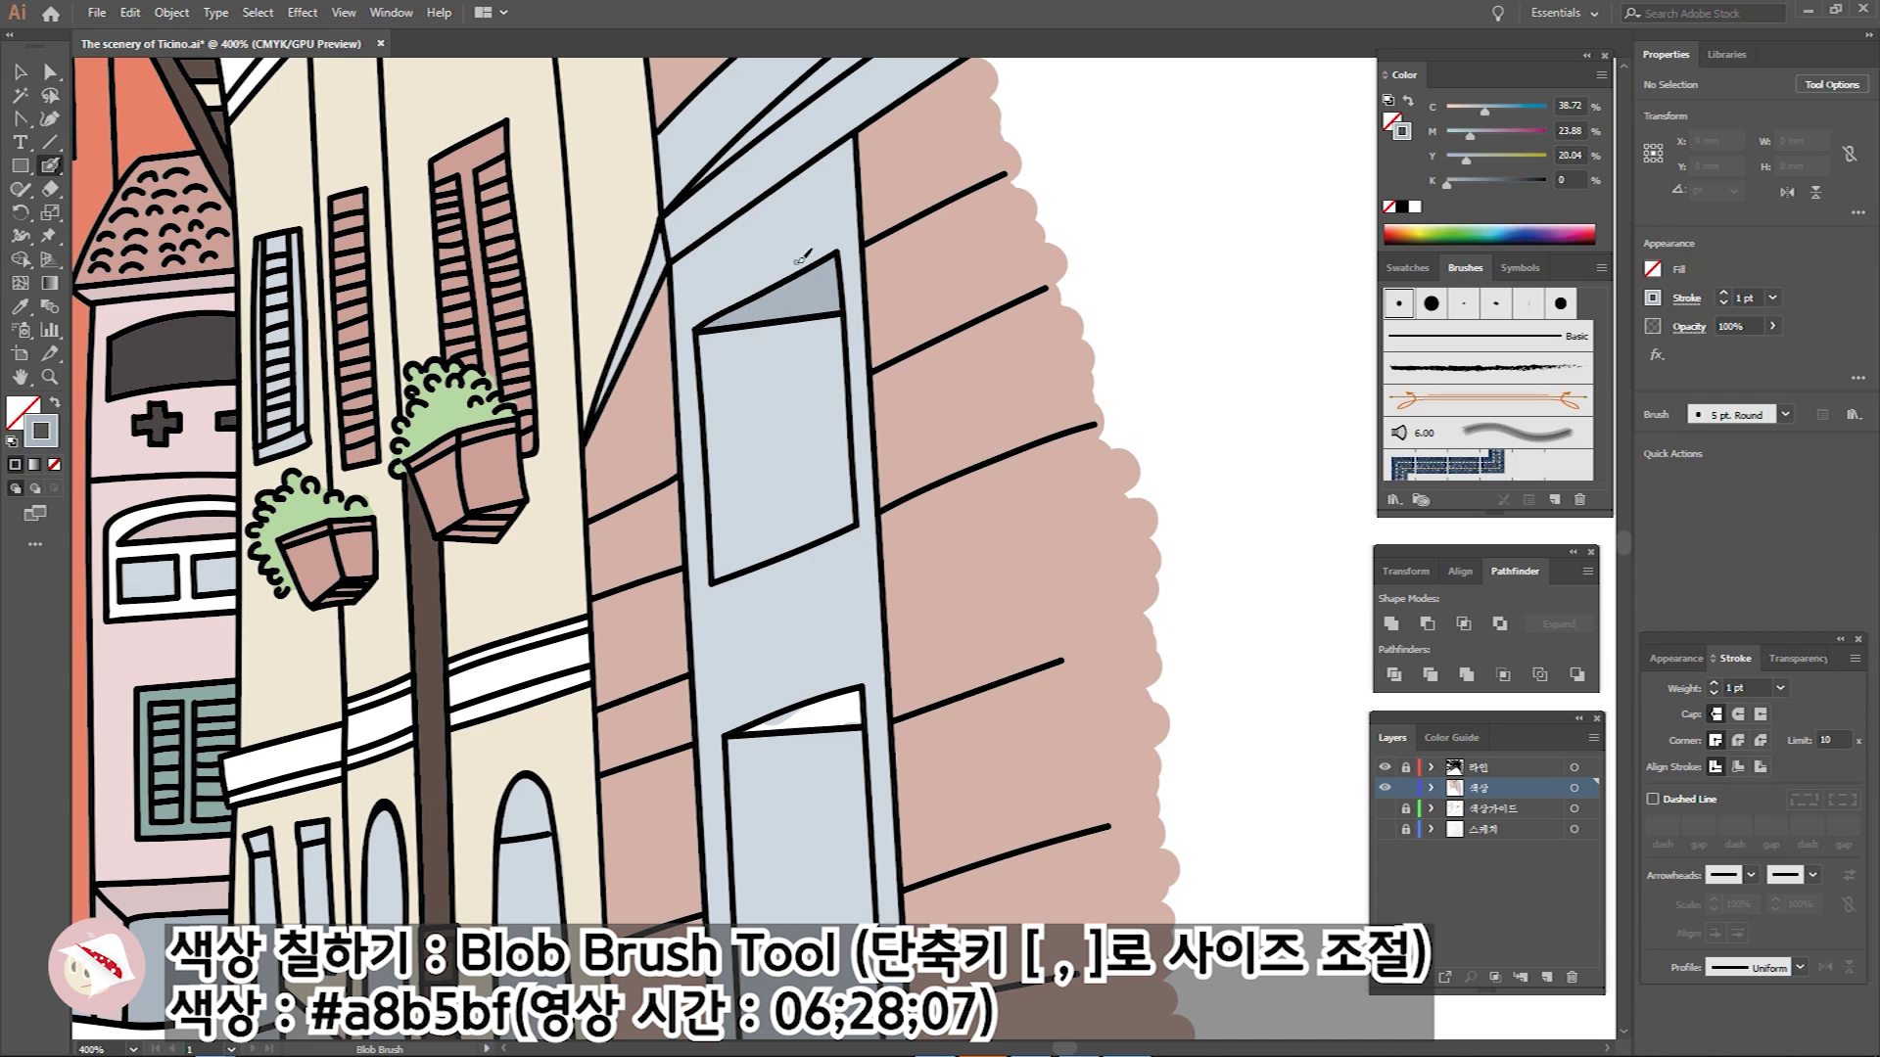
pyautogui.moveTo(742, 472); pyautogui.dragTo(658, 487)
# Paint the lower window section #a8b5bf and beige #d4c7b5 around the upper and shuttered windows.
pyautogui.moveTo(534, 436)
pyautogui.mouseDown()
pyautogui.moveTo(623, 521)
pyautogui.moveTo(504, 441)
pyautogui.moveTo(548, 577)
pyautogui.moveTo(618, 677)
pyautogui.mouseUp()
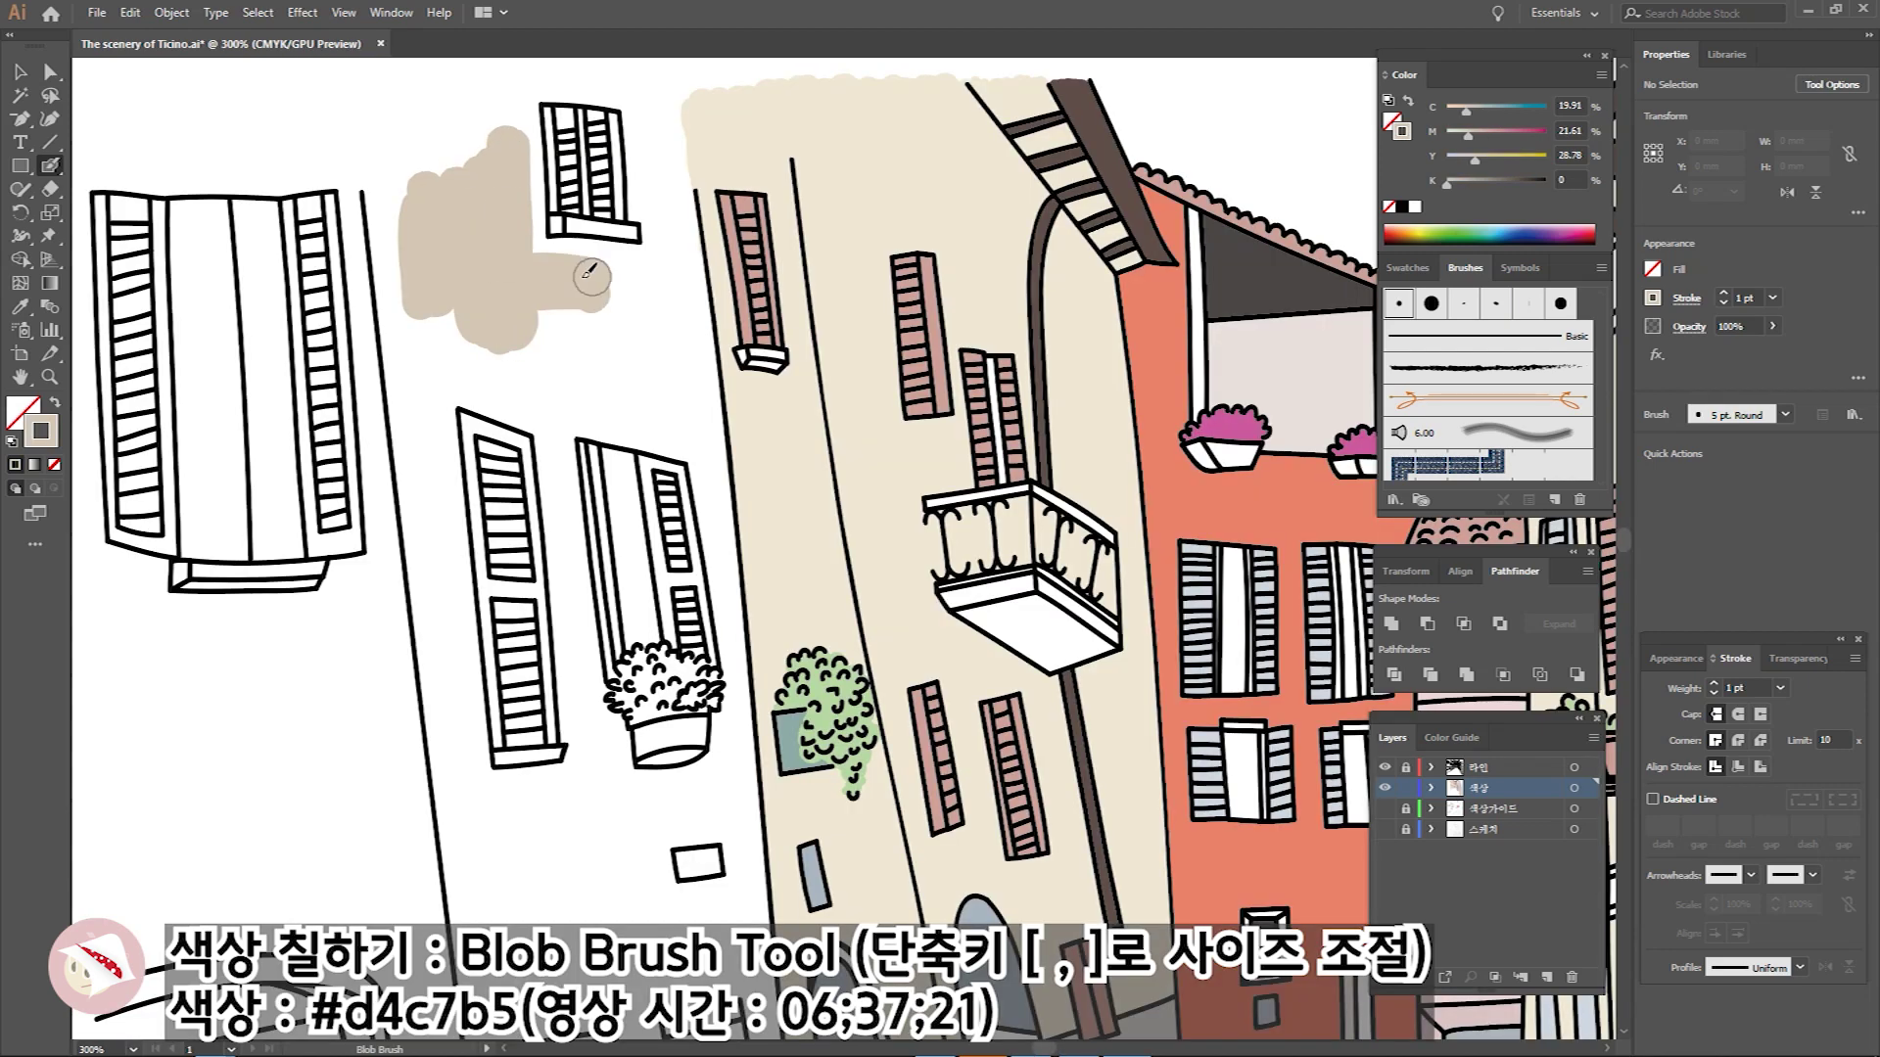
pyautogui.moveTo(548, 313)
pyautogui.mouseDown()
pyautogui.moveTo(588, 361)
pyautogui.moveTo(672, 252)
pyautogui.moveTo(406, 192)
pyautogui.mouseUp()
pyautogui.moveTo(699, 196); pyautogui.dragTo(739, 358)
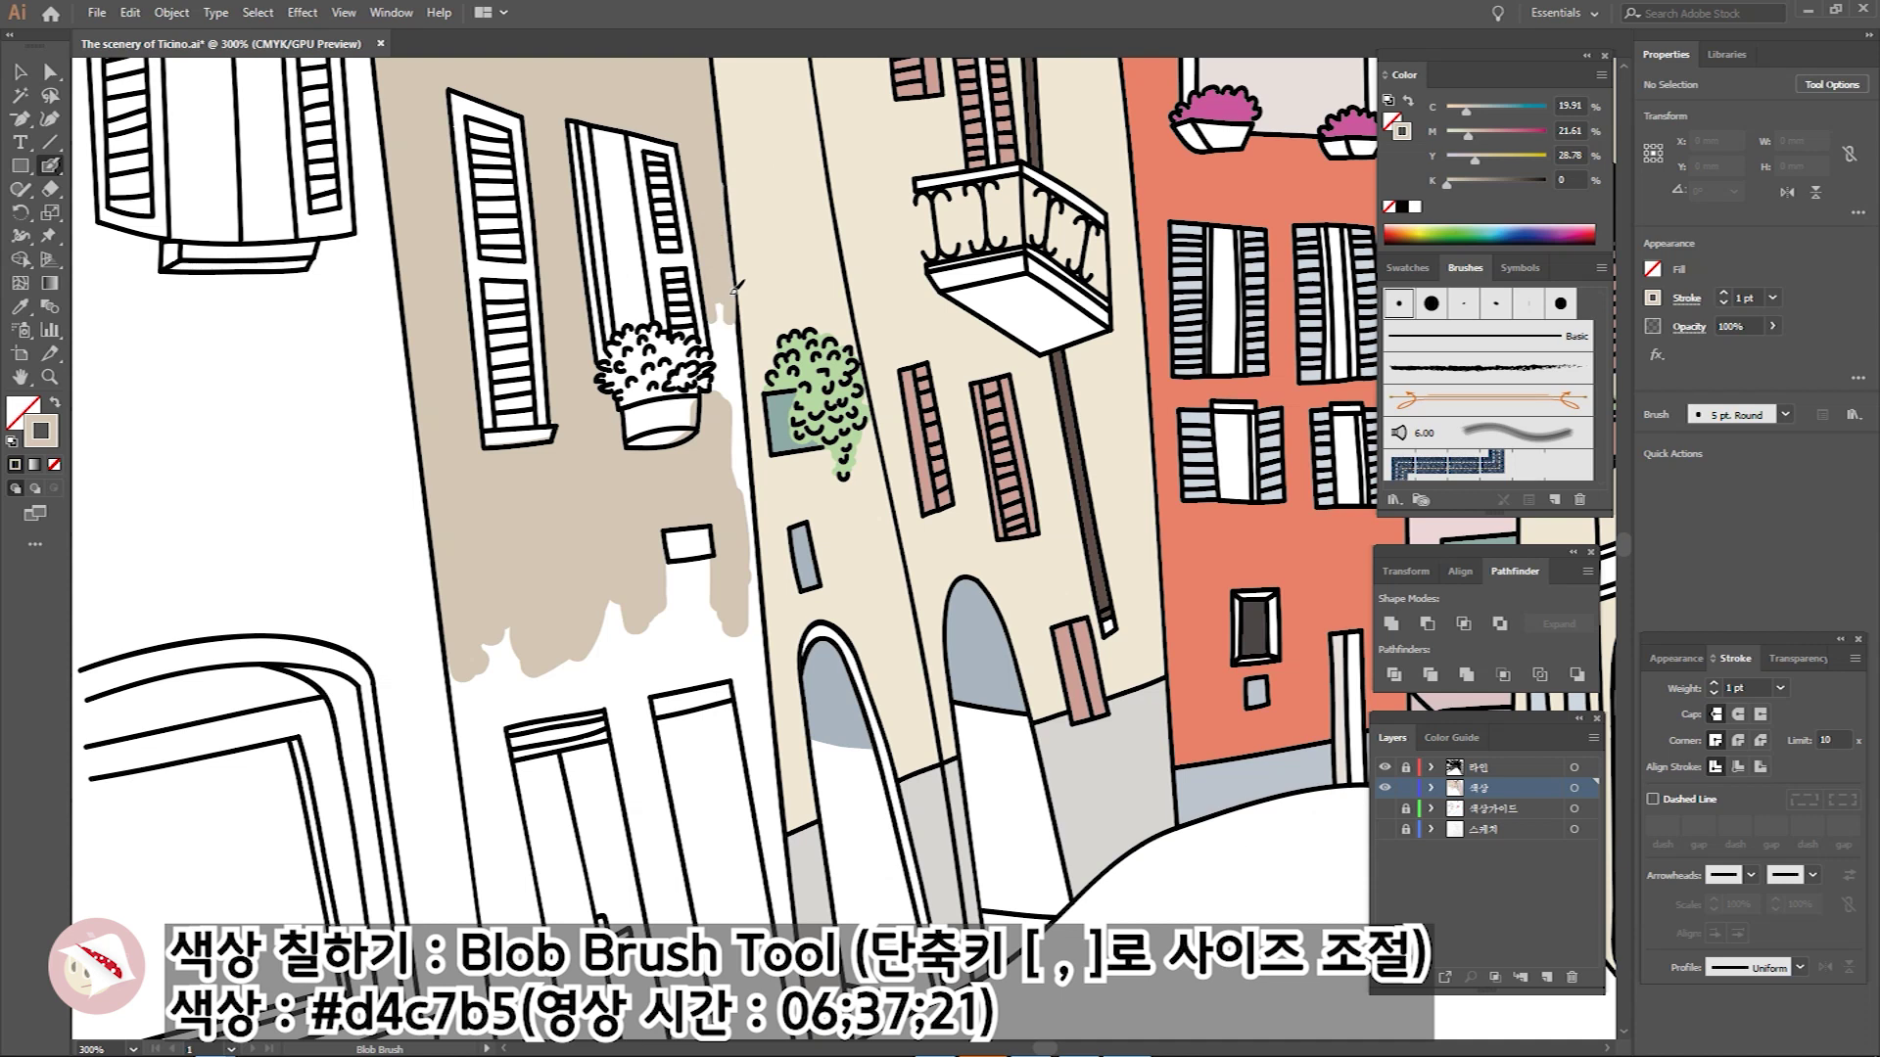
# Paint the left building's wall beige #d4c7b5 around and left of the door.
pyautogui.scroll(-5, 741, 357)
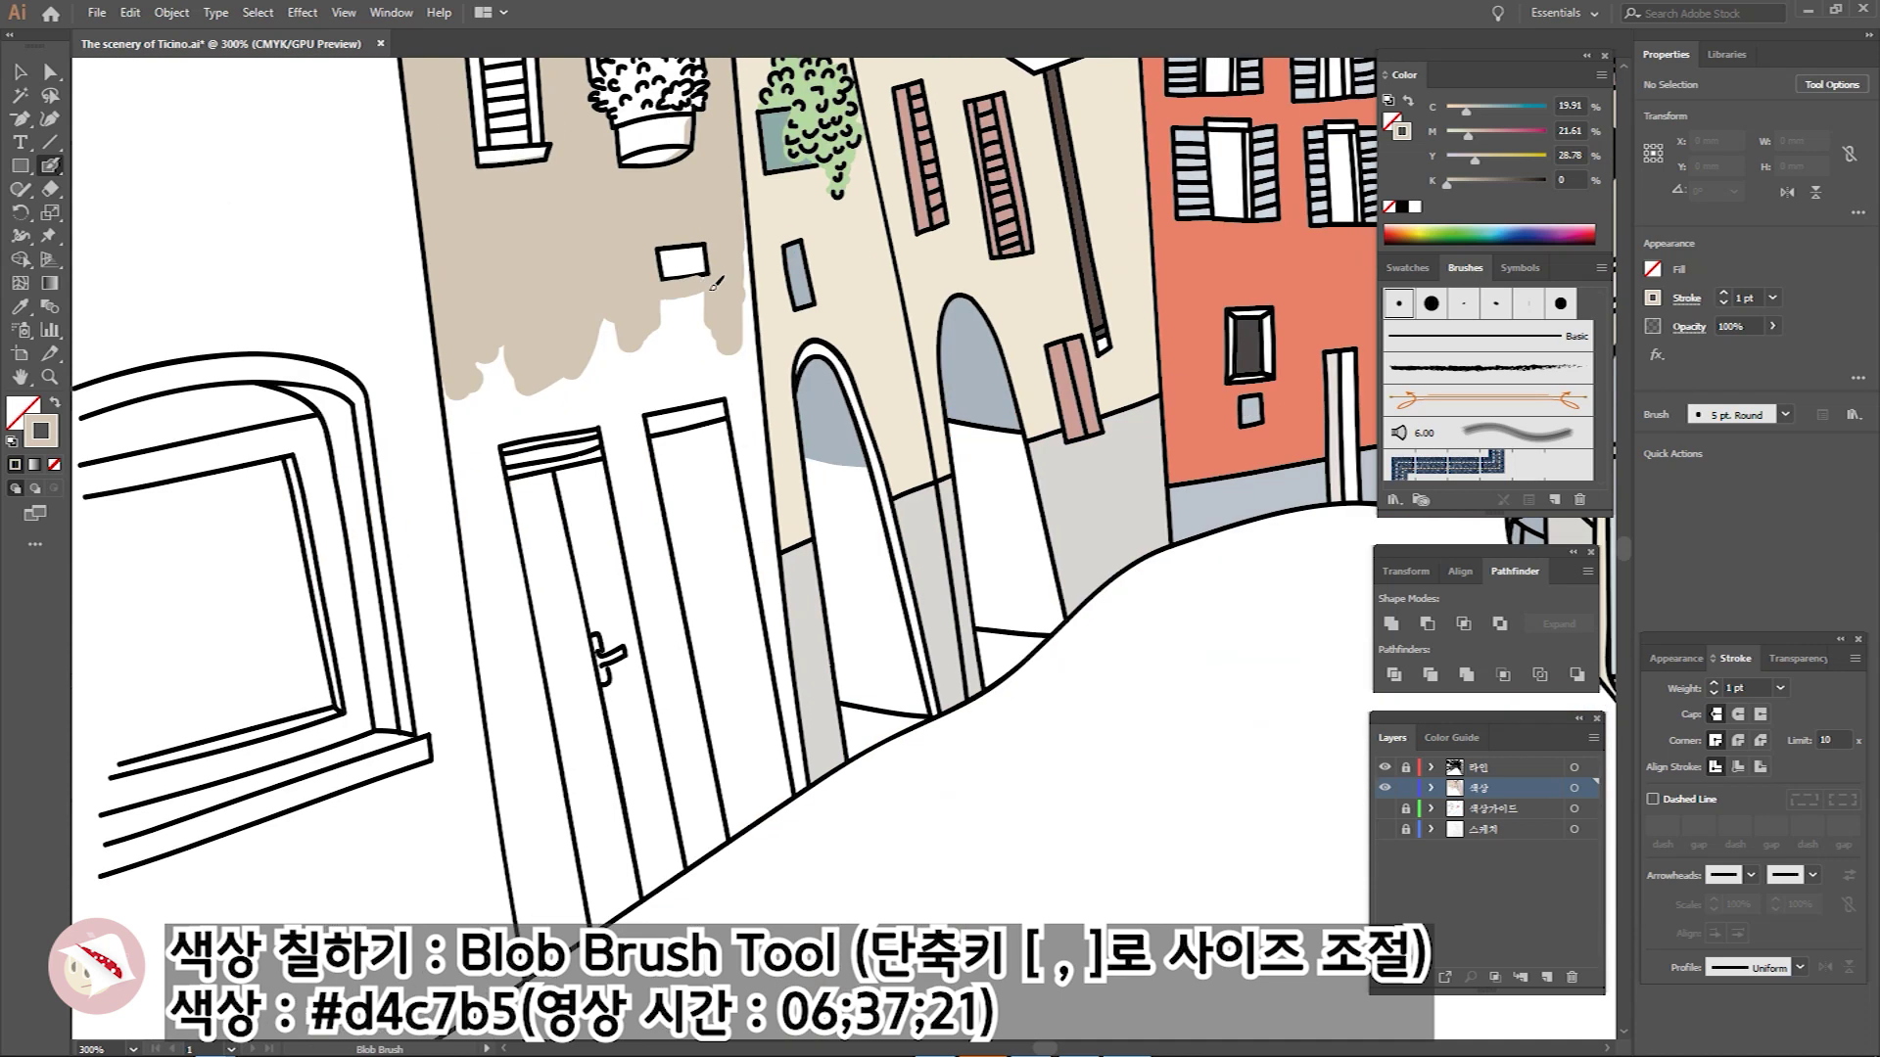
pyautogui.moveTo(749, 205)
pyautogui.mouseDown()
pyautogui.moveTo(617, 365)
pyautogui.moveTo(460, 431)
pyautogui.mouseUp()
pyautogui.scroll(-3, 480, 411)
pyautogui.moveTo(490, 245); pyautogui.dragTo(499, 548)
pyautogui.moveTo(494, 284)
pyautogui.mouseDown()
pyautogui.moveTo(538, 607)
pyautogui.moveTo(487, 526)
pyautogui.moveTo(505, 724)
pyautogui.moveTo(549, 626)
pyautogui.mouseUp()
pyautogui.scroll(-4, 509, 587)
pyautogui.moveTo(470, 431); pyautogui.dragTo(461, 558)
pyautogui.scroll(4, 480, 528)
pyautogui.moveTo(632, 235)
pyautogui.mouseDown()
pyautogui.moveTo(656, 362)
pyautogui.moveTo(558, 343)
pyautogui.moveTo(573, 627)
pyautogui.mouseUp()
pyautogui.scroll(-4, 578, 607)
pyautogui.moveTo(563, 485); pyautogui.dragTo(579, 463)
# Fill the left building's window shutters teal #8eaca6.
pyautogui.moveTo(744, 294)
pyautogui.mouseDown()
pyautogui.moveTo(773, 392)
pyautogui.moveTo(813, 293)
pyautogui.moveTo(725, 293)
pyautogui.moveTo(824, 421)
pyautogui.mouseUp()
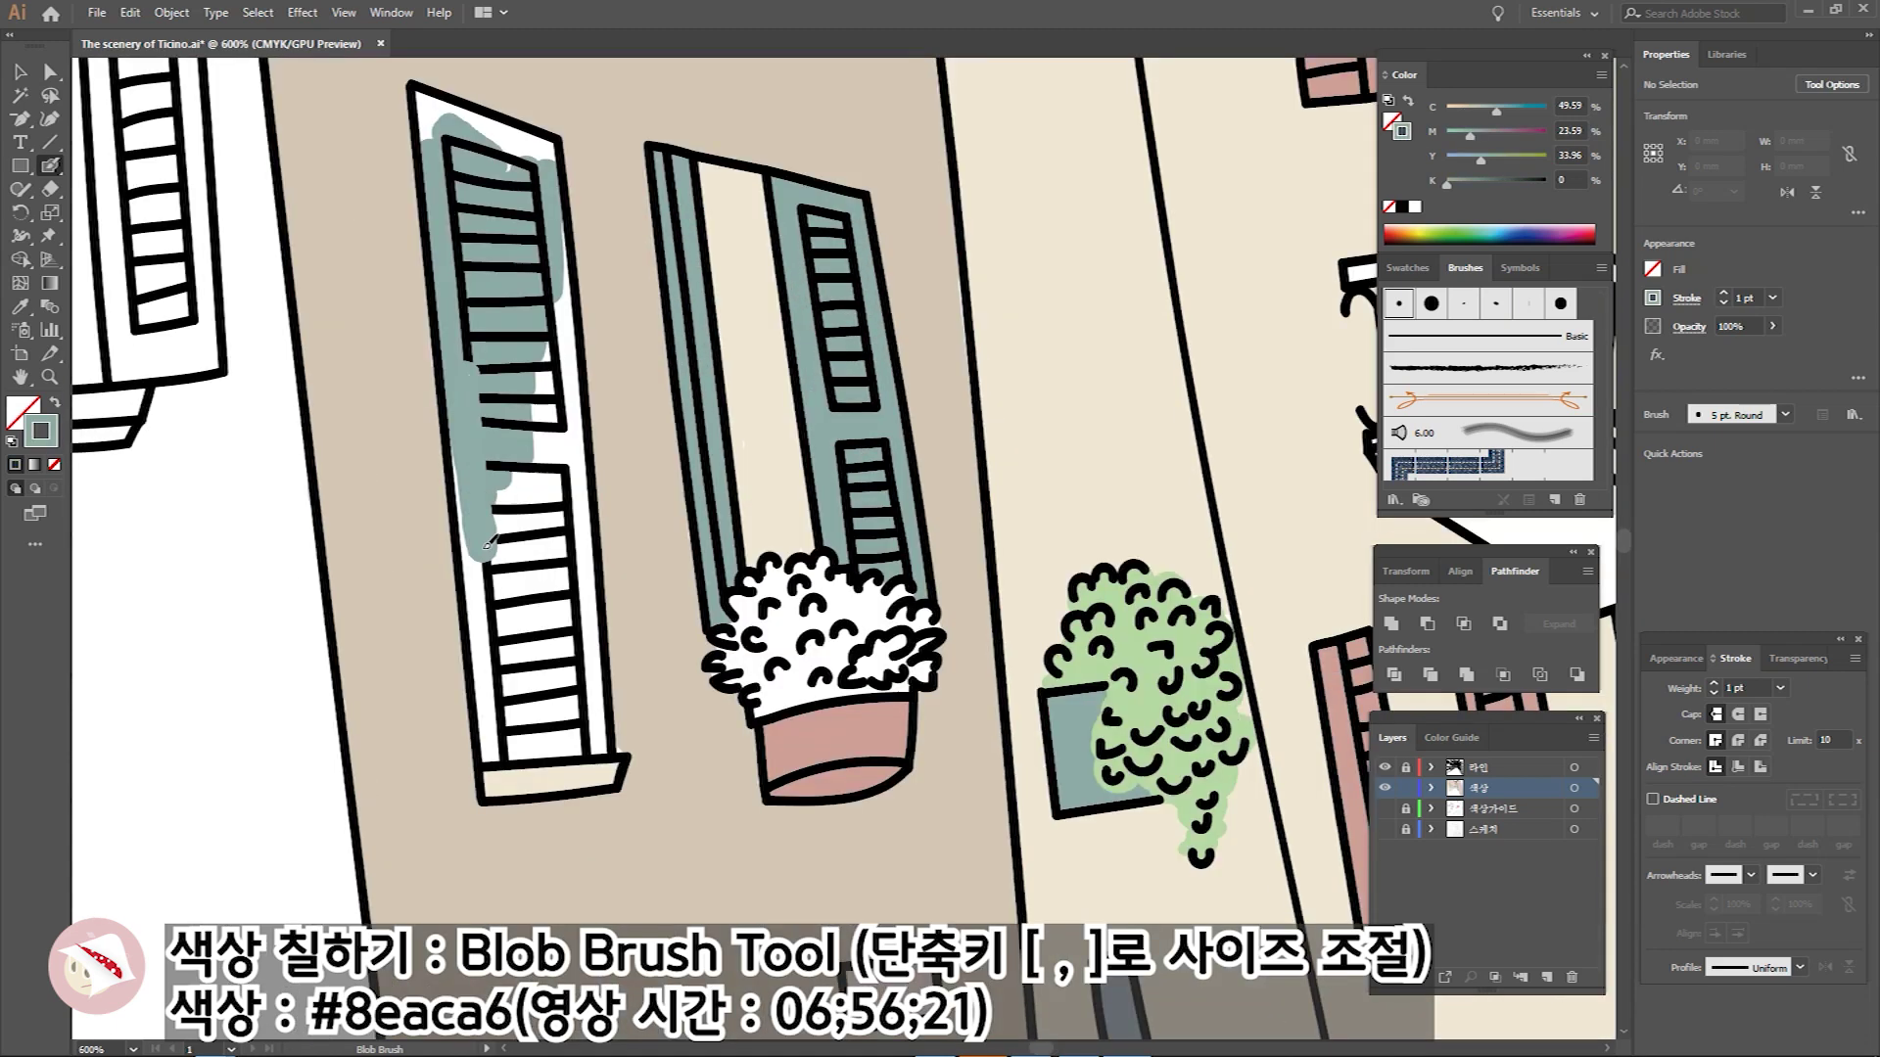
pyautogui.moveTo(518, 235)
pyautogui.mouseDown()
pyautogui.moveTo(583, 656)
pyautogui.moveTo(589, 612)
pyautogui.mouseUp()
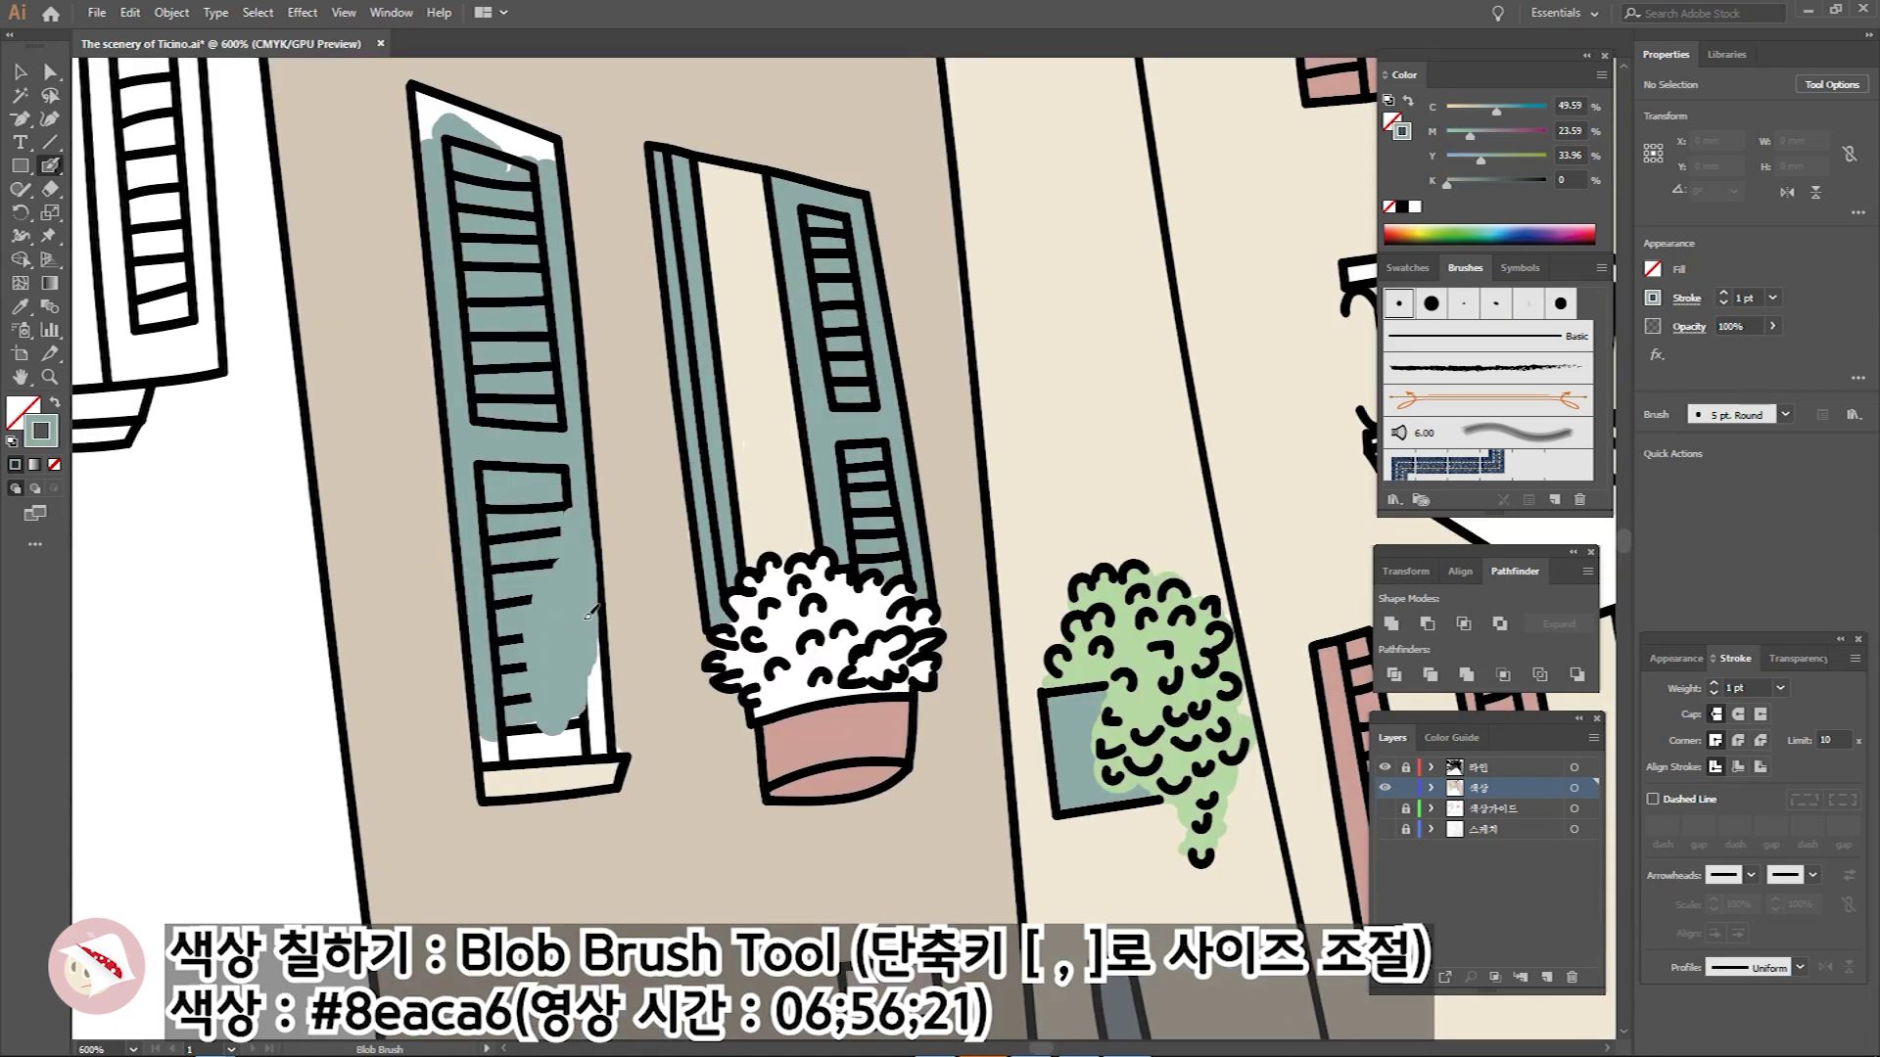
pyautogui.moveTo(588, 519); pyautogui.dragTo(489, 577)
pyautogui.moveTo(499, 58); pyautogui.dragTo(614, 439)
pyautogui.moveTo(567, 215); pyautogui.dragTo(656, 293)
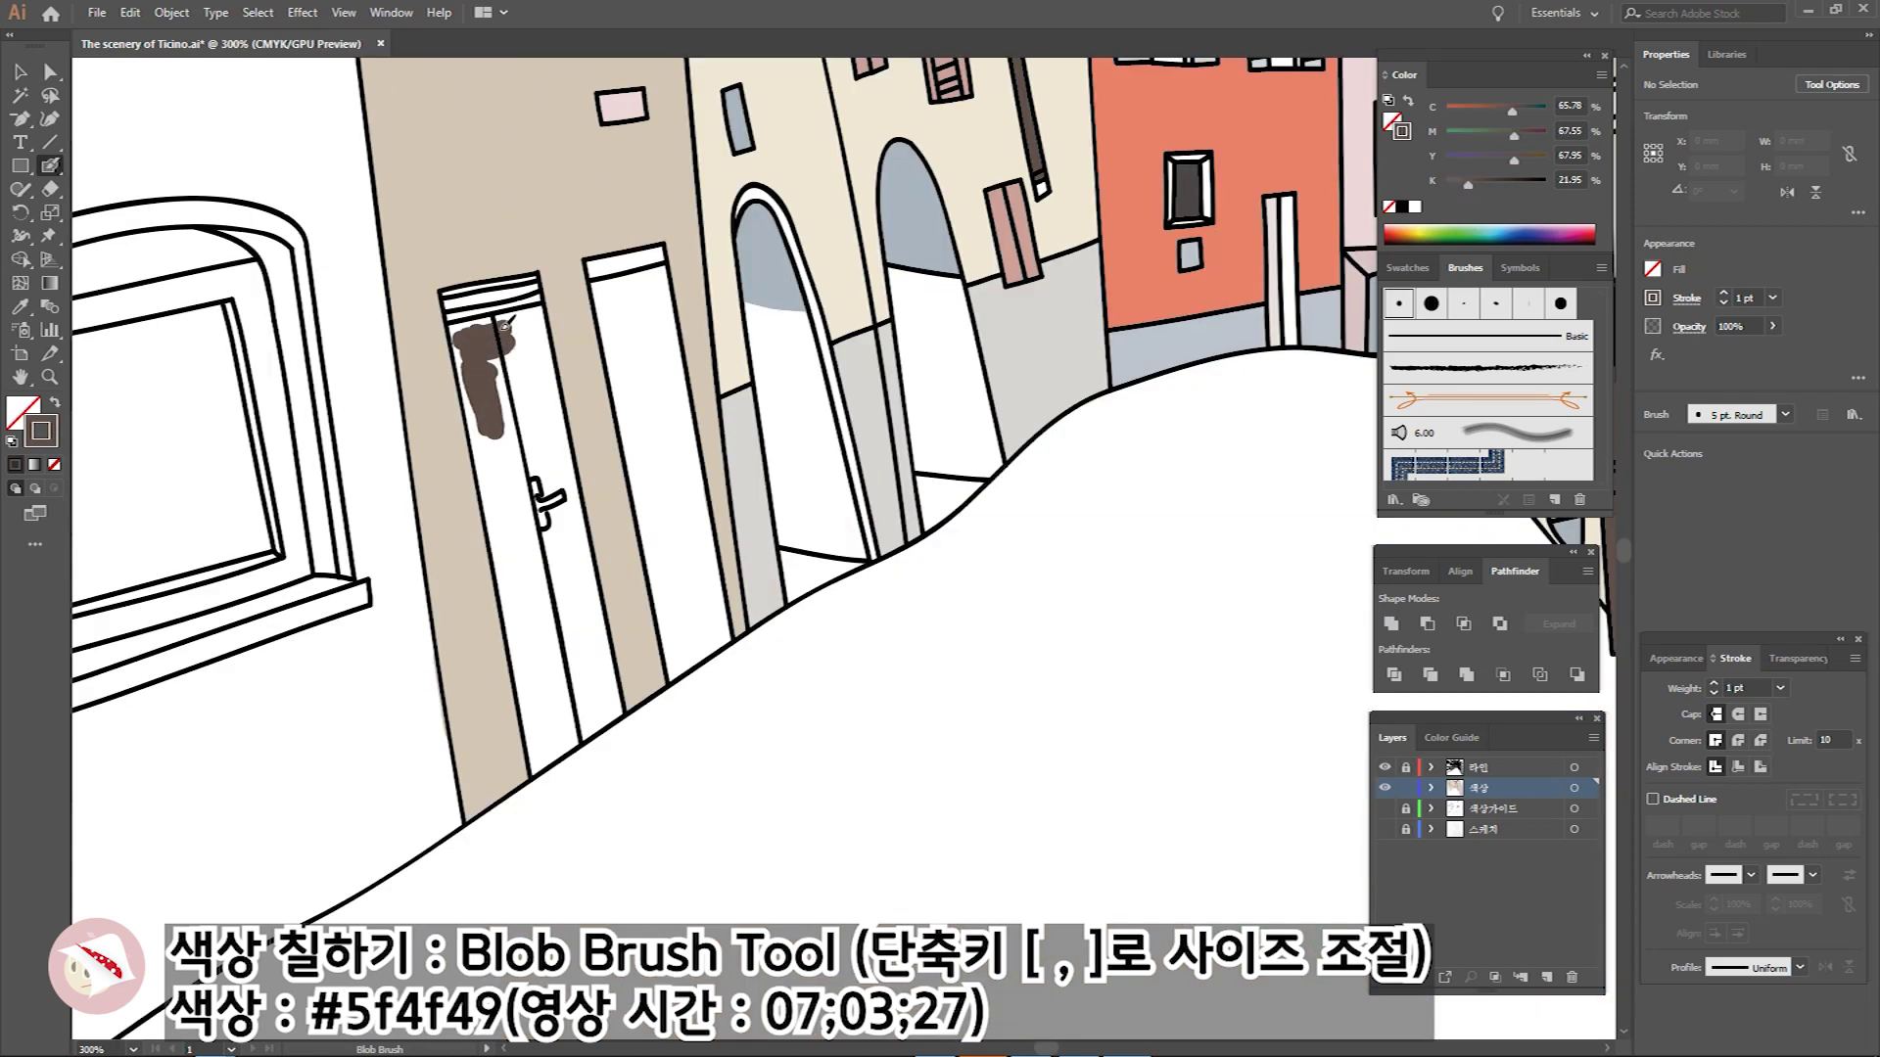
# Paint both doors dark brown #5f4f49 and spread dusty pink #d5b2a8 over the far-left wall.
pyautogui.moveTo(528, 318)
pyautogui.mouseDown()
pyautogui.moveTo(470, 350)
pyautogui.moveTo(549, 303)
pyautogui.mouseUp()
pyautogui.moveTo(582, 402)
pyautogui.mouseDown()
pyautogui.moveTo(617, 432)
pyautogui.moveTo(583, 666)
pyautogui.moveTo(636, 470)
pyautogui.mouseUp()
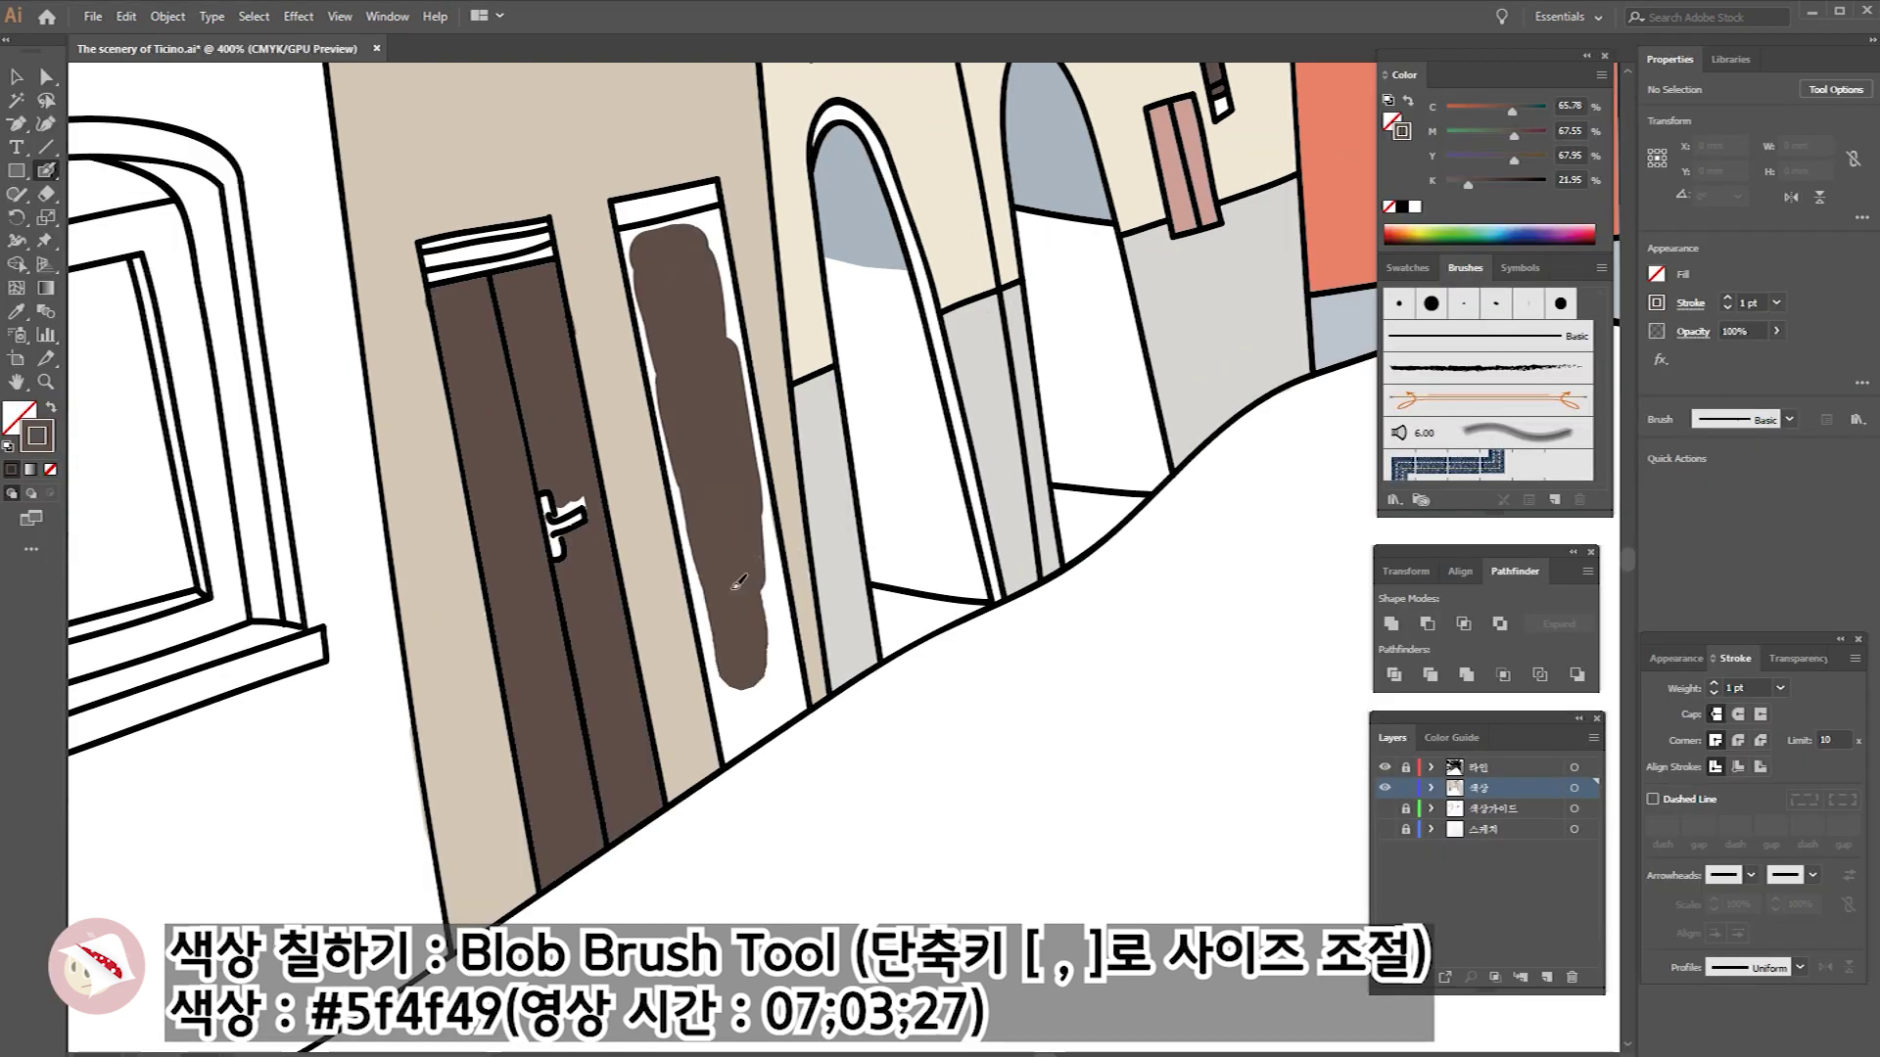
pyautogui.moveTo(759, 724)
pyautogui.mouseDown()
pyautogui.moveTo(702, 240)
pyautogui.moveTo(723, 323)
pyautogui.mouseUp()
pyautogui.moveTo(631, 227)
pyautogui.mouseDown()
pyautogui.moveTo(648, 397)
pyautogui.moveTo(734, 284)
pyautogui.moveTo(768, 495)
pyautogui.mouseUp()
pyautogui.moveTo(700, 385)
pyautogui.mouseDown()
pyautogui.moveTo(676, 460)
pyautogui.moveTo(724, 714)
pyautogui.mouseUp()
pyautogui.scroll(-2, 724, 686)
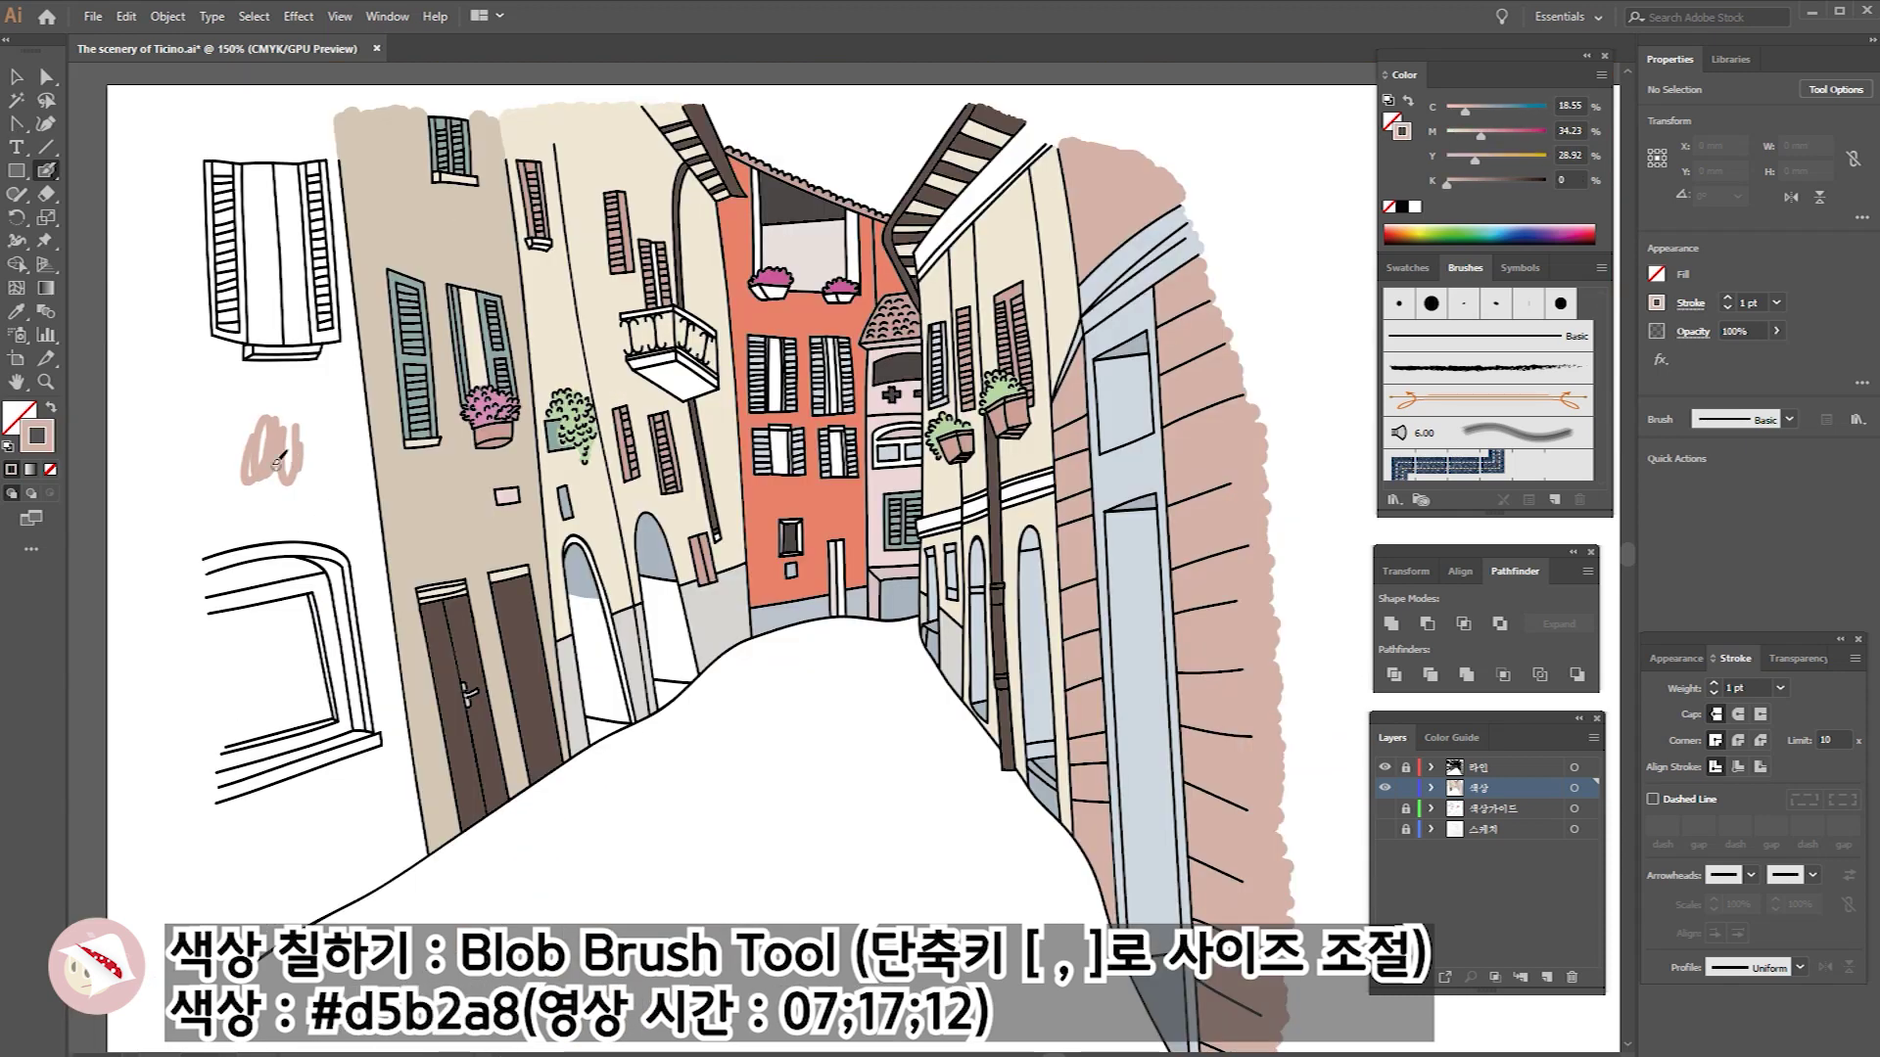
pyautogui.moveTo(277, 460)
pyautogui.mouseDown()
pyautogui.moveTo(196, 411)
pyautogui.moveTo(314, 372)
pyautogui.moveTo(269, 196)
pyautogui.moveTo(313, 182)
pyautogui.moveTo(267, 175)
pyautogui.moveTo(406, 161)
pyautogui.moveTo(367, 181)
pyautogui.moveTo(416, 147)
pyautogui.moveTo(439, 276)
pyautogui.mouseUp()
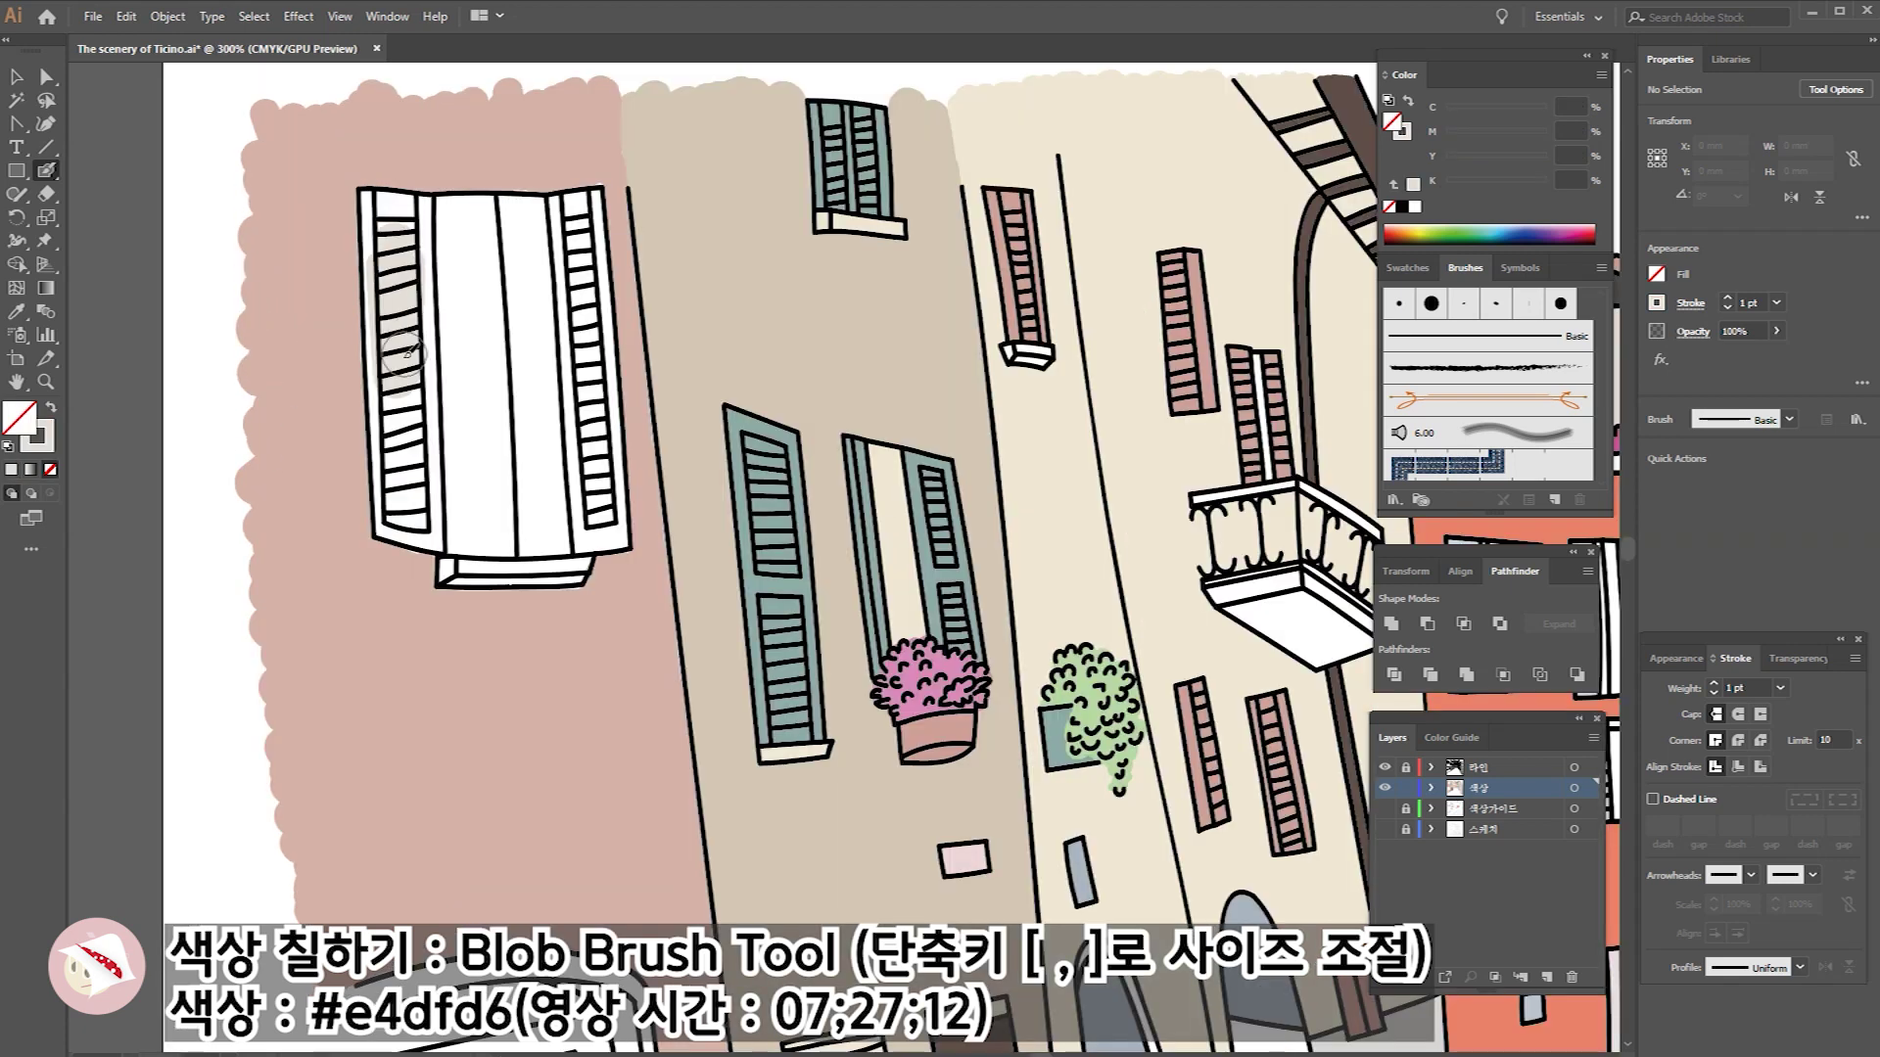
# Paint the far-left window's shutters light grey #e4dfd6, its opening #4b4645 and its pane #ced7e0.
pyautogui.moveTo(409, 350)
pyautogui.mouseDown()
pyautogui.moveTo(381, 206)
pyautogui.moveTo(421, 255)
pyautogui.moveTo(392, 489)
pyautogui.moveTo(386, 411)
pyautogui.mouseUp()
pyautogui.moveTo(577, 382)
pyautogui.mouseDown()
pyautogui.moveTo(591, 217)
pyautogui.moveTo(587, 529)
pyautogui.moveTo(580, 448)
pyautogui.mouseUp()
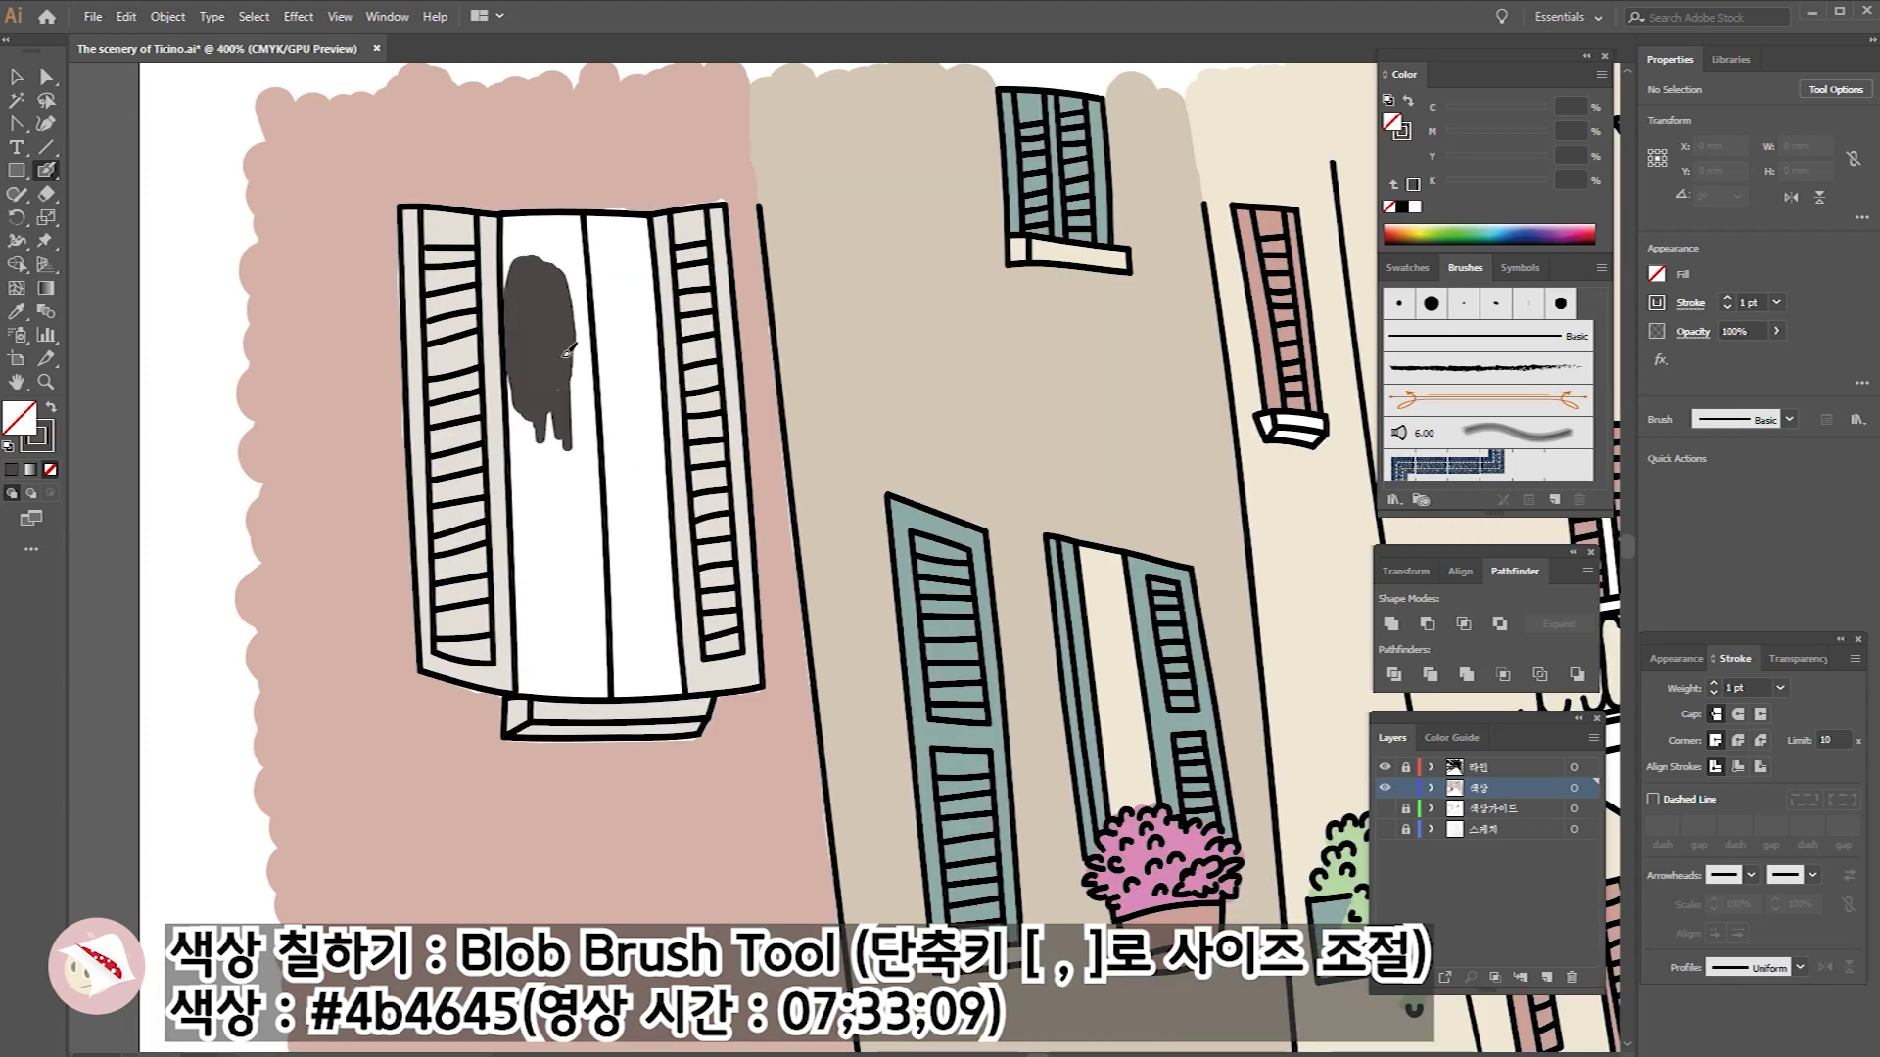
pyautogui.moveTo(568, 350)
pyautogui.mouseDown()
pyautogui.moveTo(534, 235)
pyautogui.moveTo(583, 293)
pyautogui.moveTo(590, 638)
pyautogui.mouseUp()
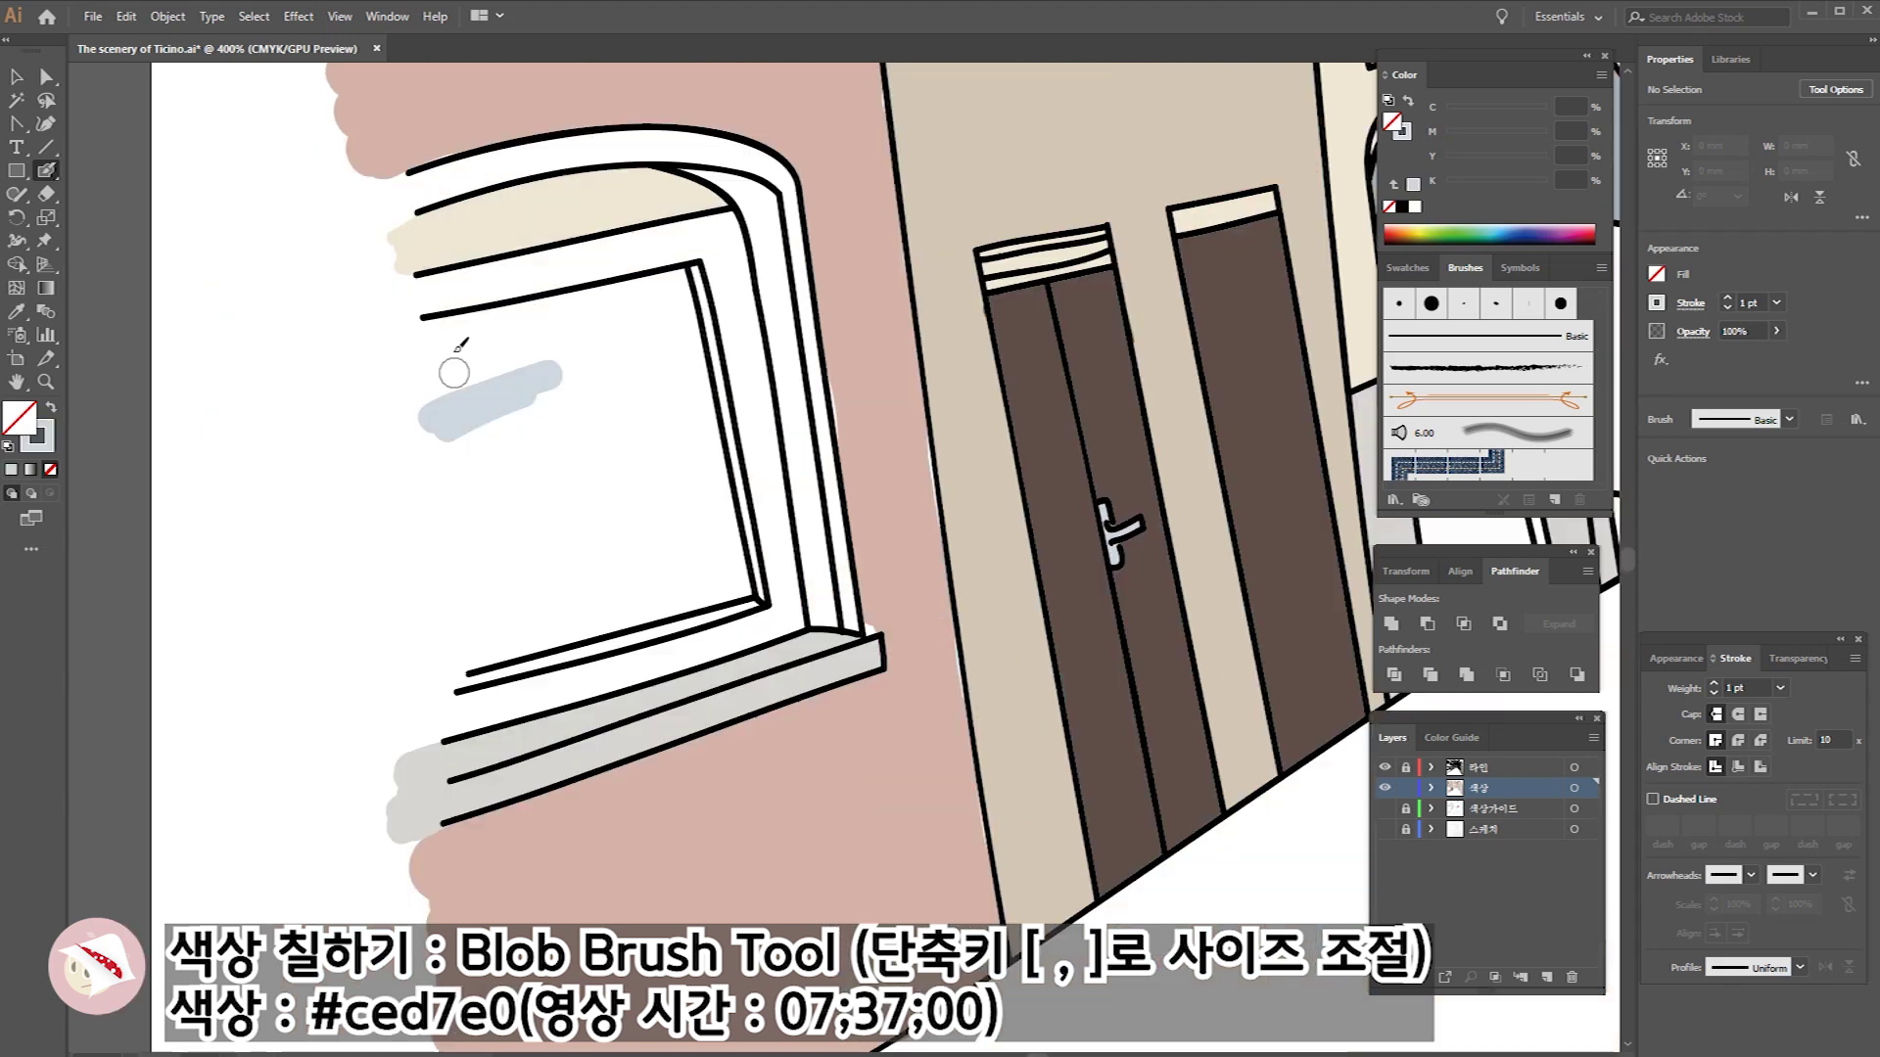
pyautogui.moveTo(411, 372)
pyautogui.mouseDown()
pyautogui.moveTo(581, 334)
pyautogui.moveTo(440, 524)
pyautogui.moveTo(629, 411)
pyautogui.moveTo(441, 420)
pyautogui.moveTo(688, 266)
pyautogui.moveTo(659, 386)
pyautogui.moveTo(744, 587)
pyautogui.mouseUp()
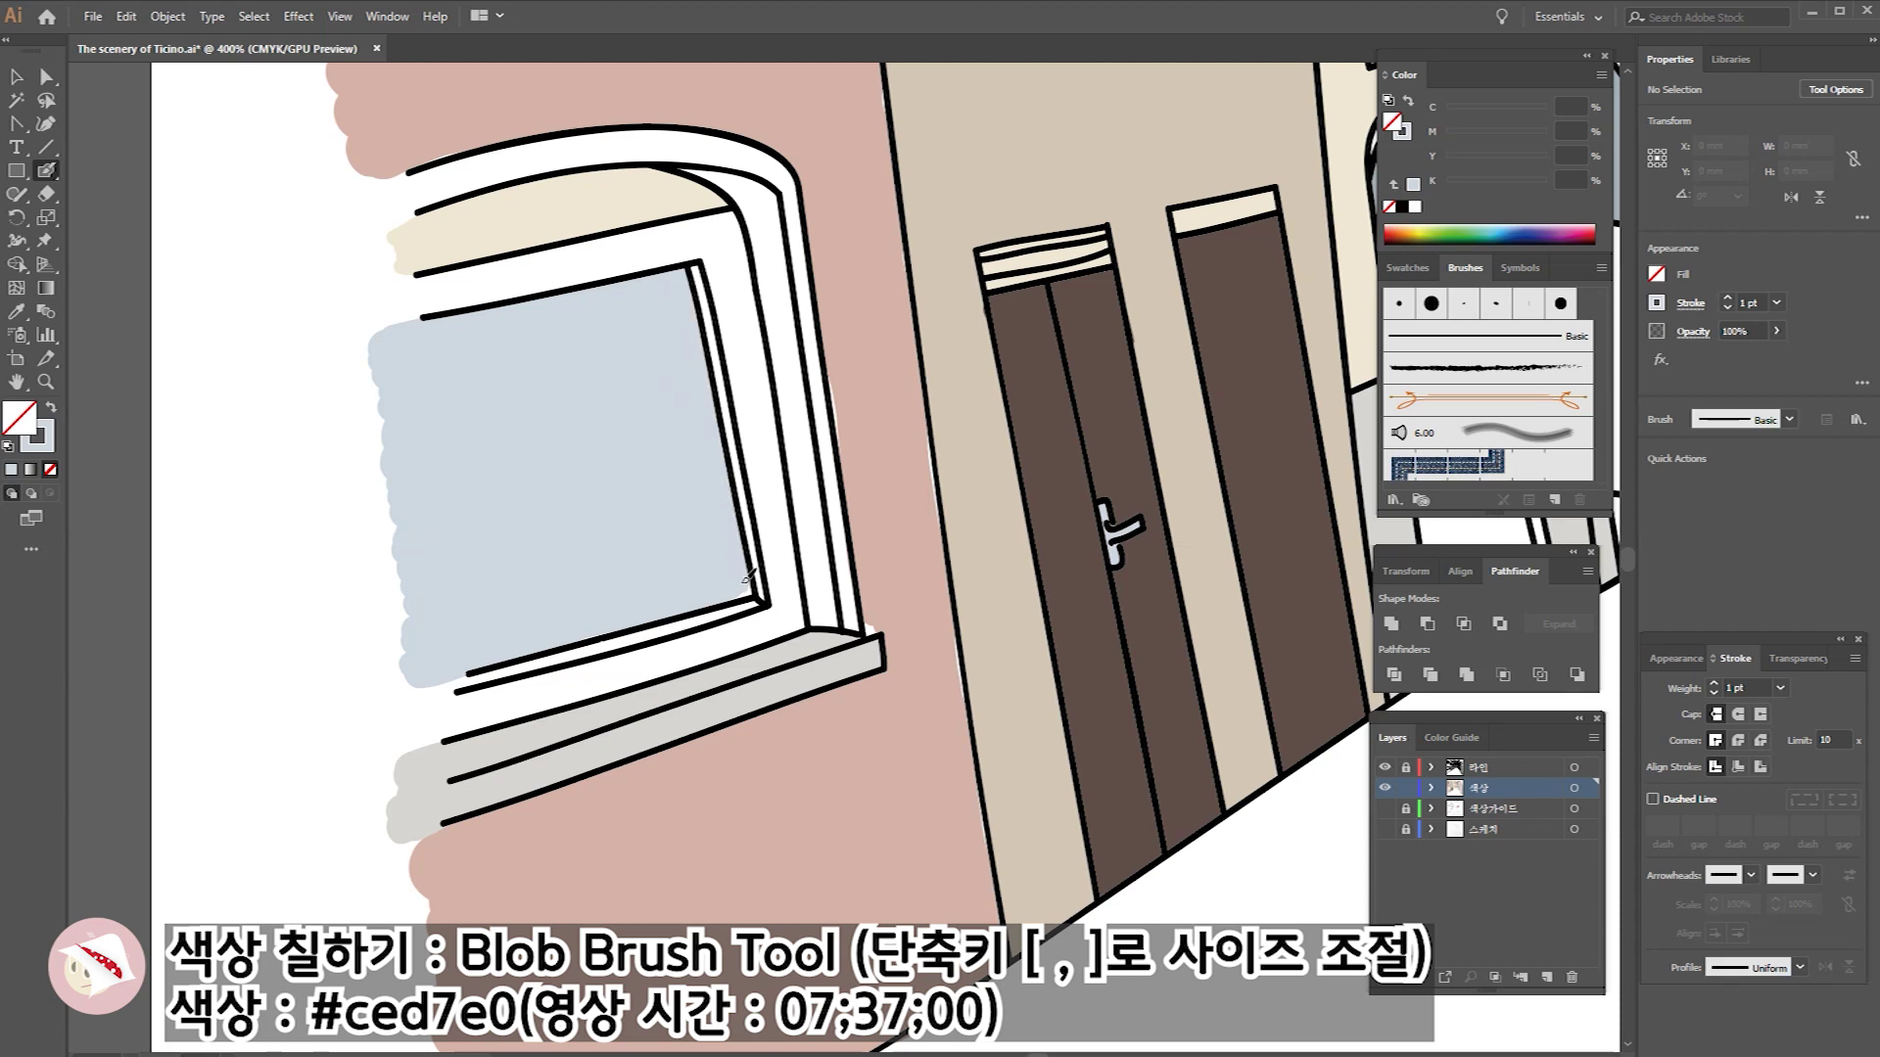
# Fill the whole street pale grey-blue #ced7e0, covering the white gaps along its edges.
pyautogui.moveTo(264, 663)
pyautogui.mouseDown()
pyautogui.moveTo(427, 593)
pyautogui.moveTo(976, 776)
pyautogui.moveTo(407, 764)
pyautogui.moveTo(235, 647)
pyautogui.mouseUp()
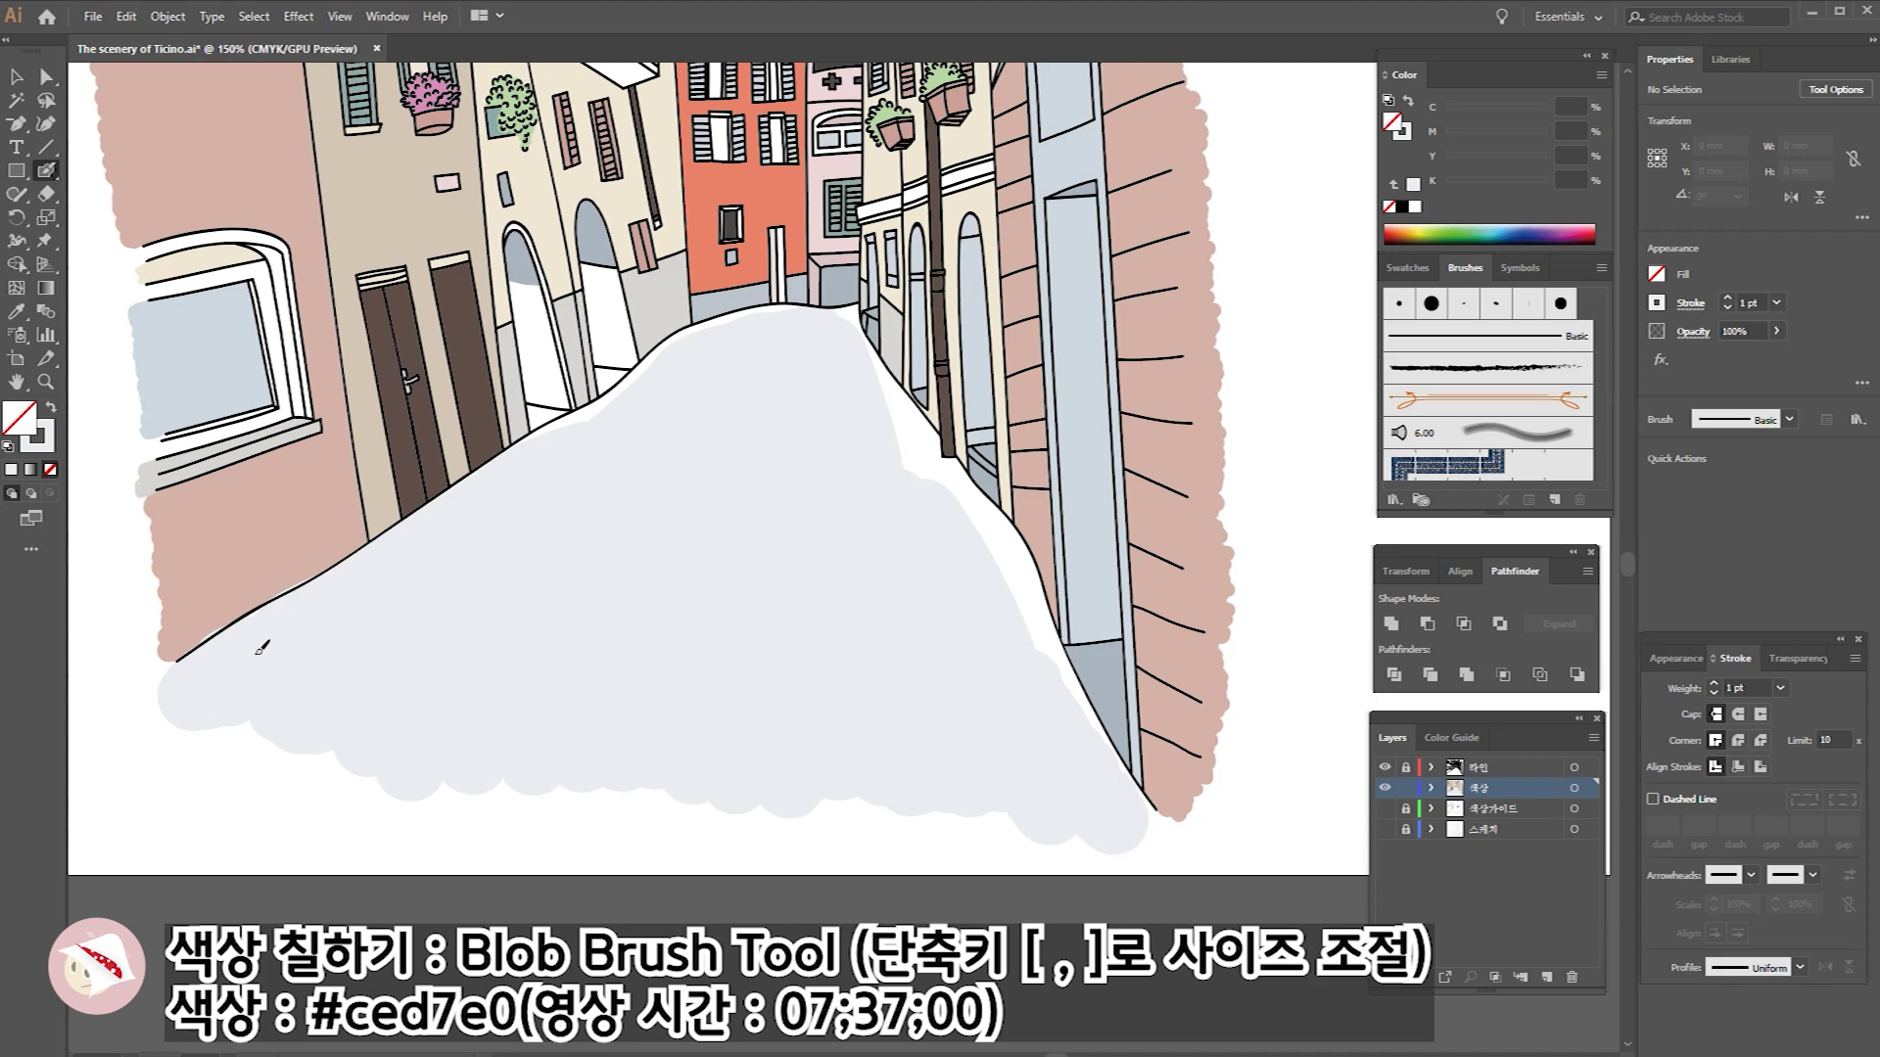
pyautogui.moveTo(877, 420); pyautogui.dragTo(899, 617)
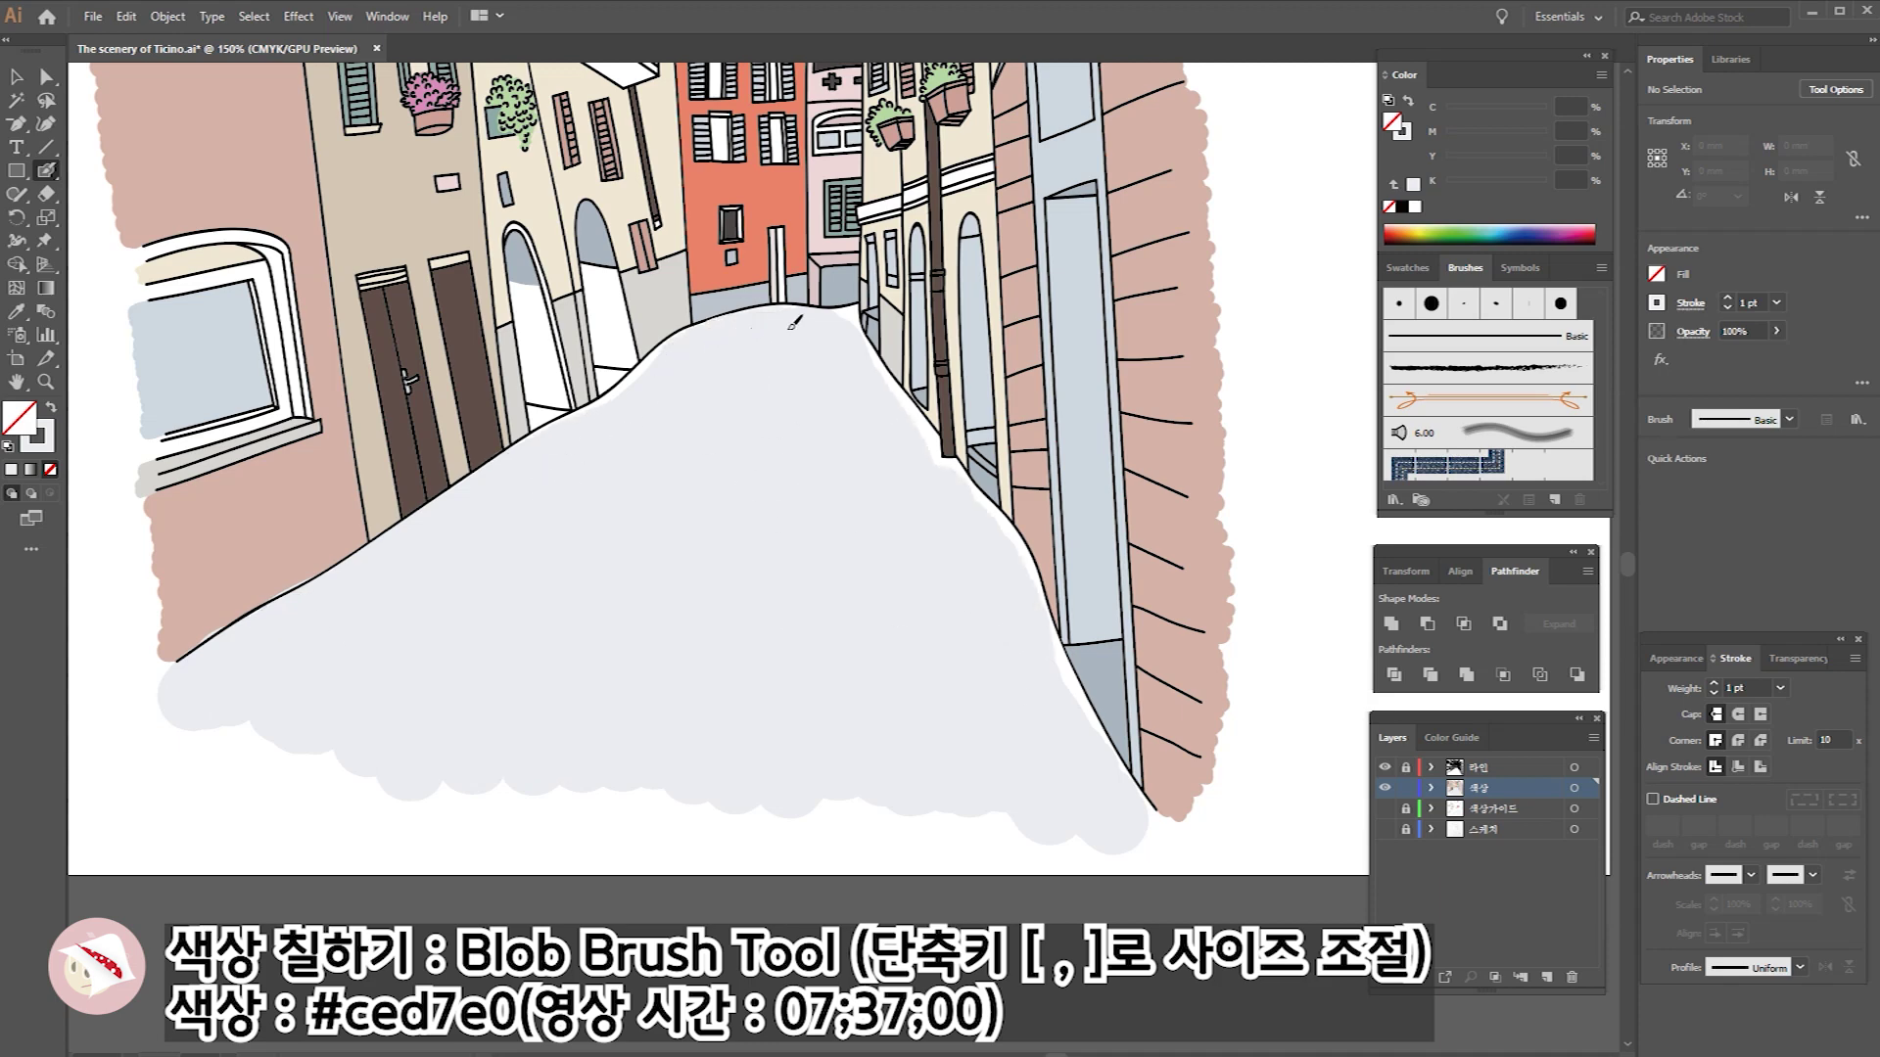
pyautogui.hotkey('ctrl', '+')
pyautogui.moveTo(676, 423)
pyautogui.mouseDown()
pyautogui.moveTo(798, 588)
pyautogui.moveTo(705, 375)
pyautogui.moveTo(842, 612)
pyautogui.mouseUp()
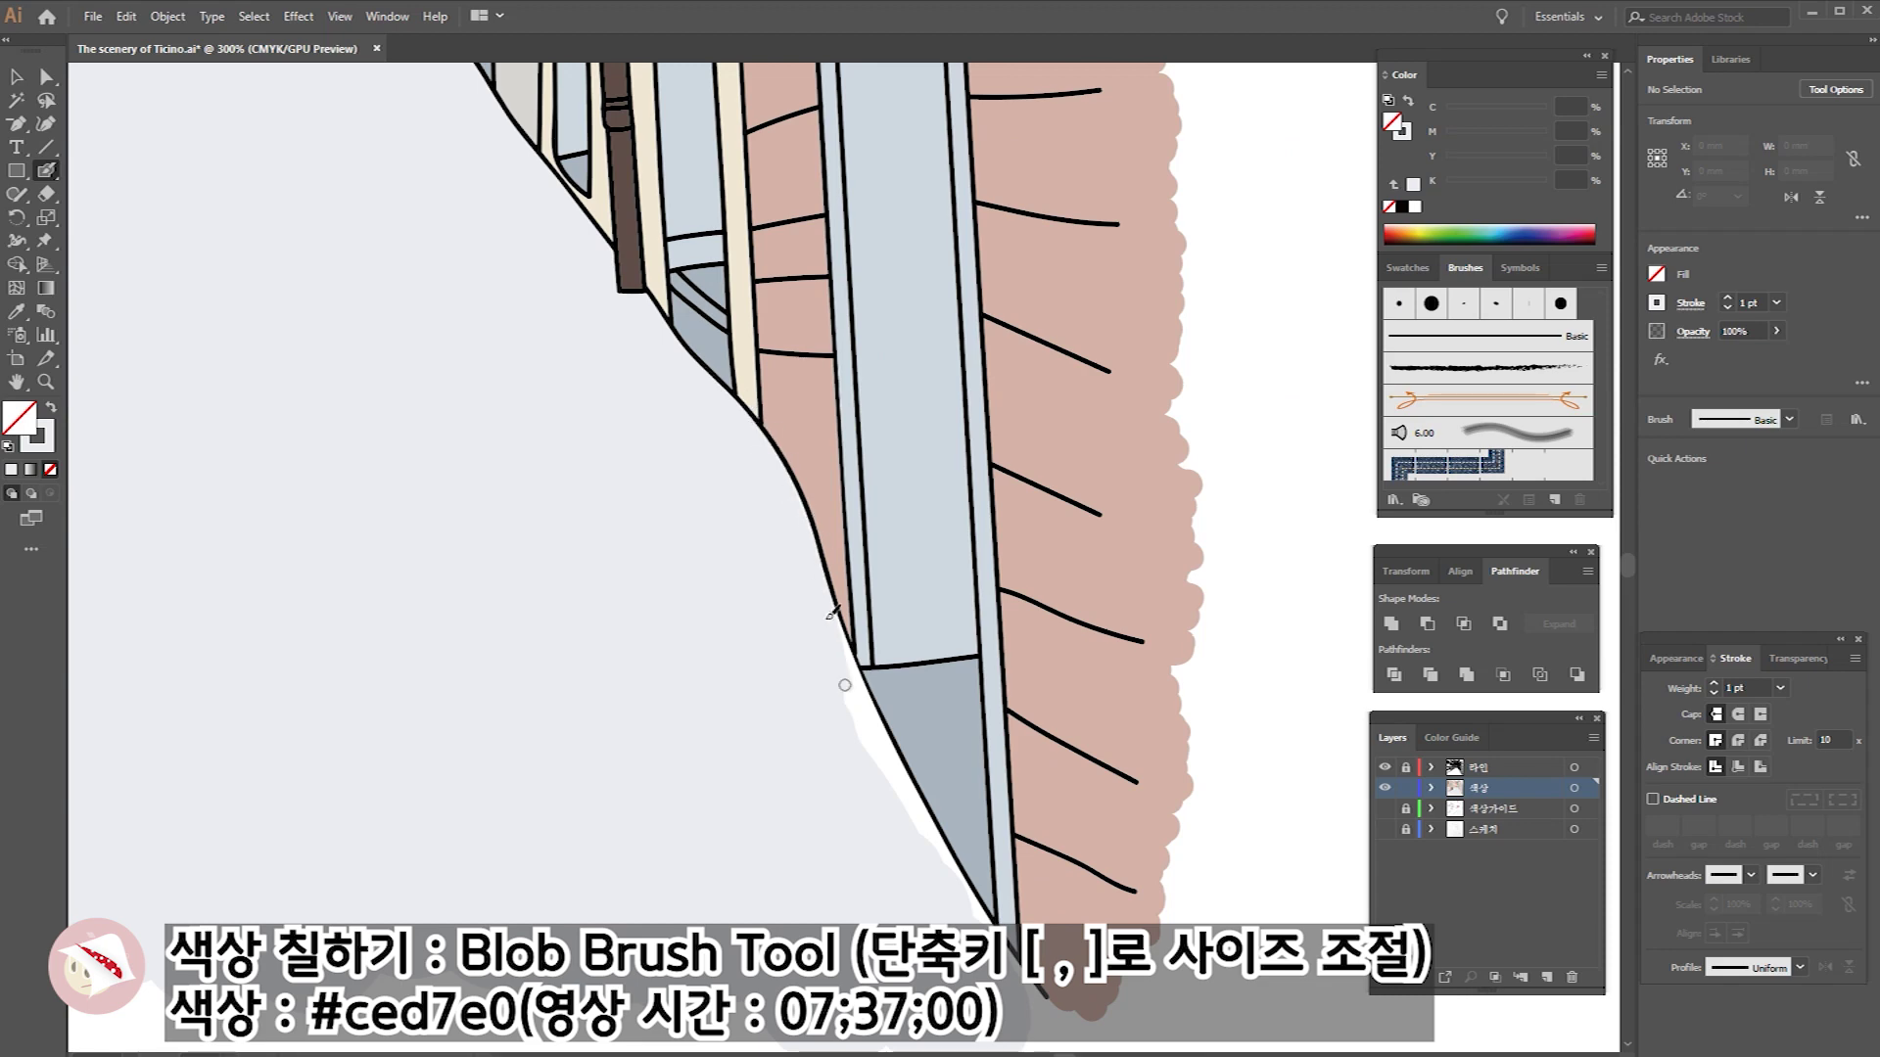
pyautogui.moveTo(675, 377); pyautogui.dragTo(762, 549)
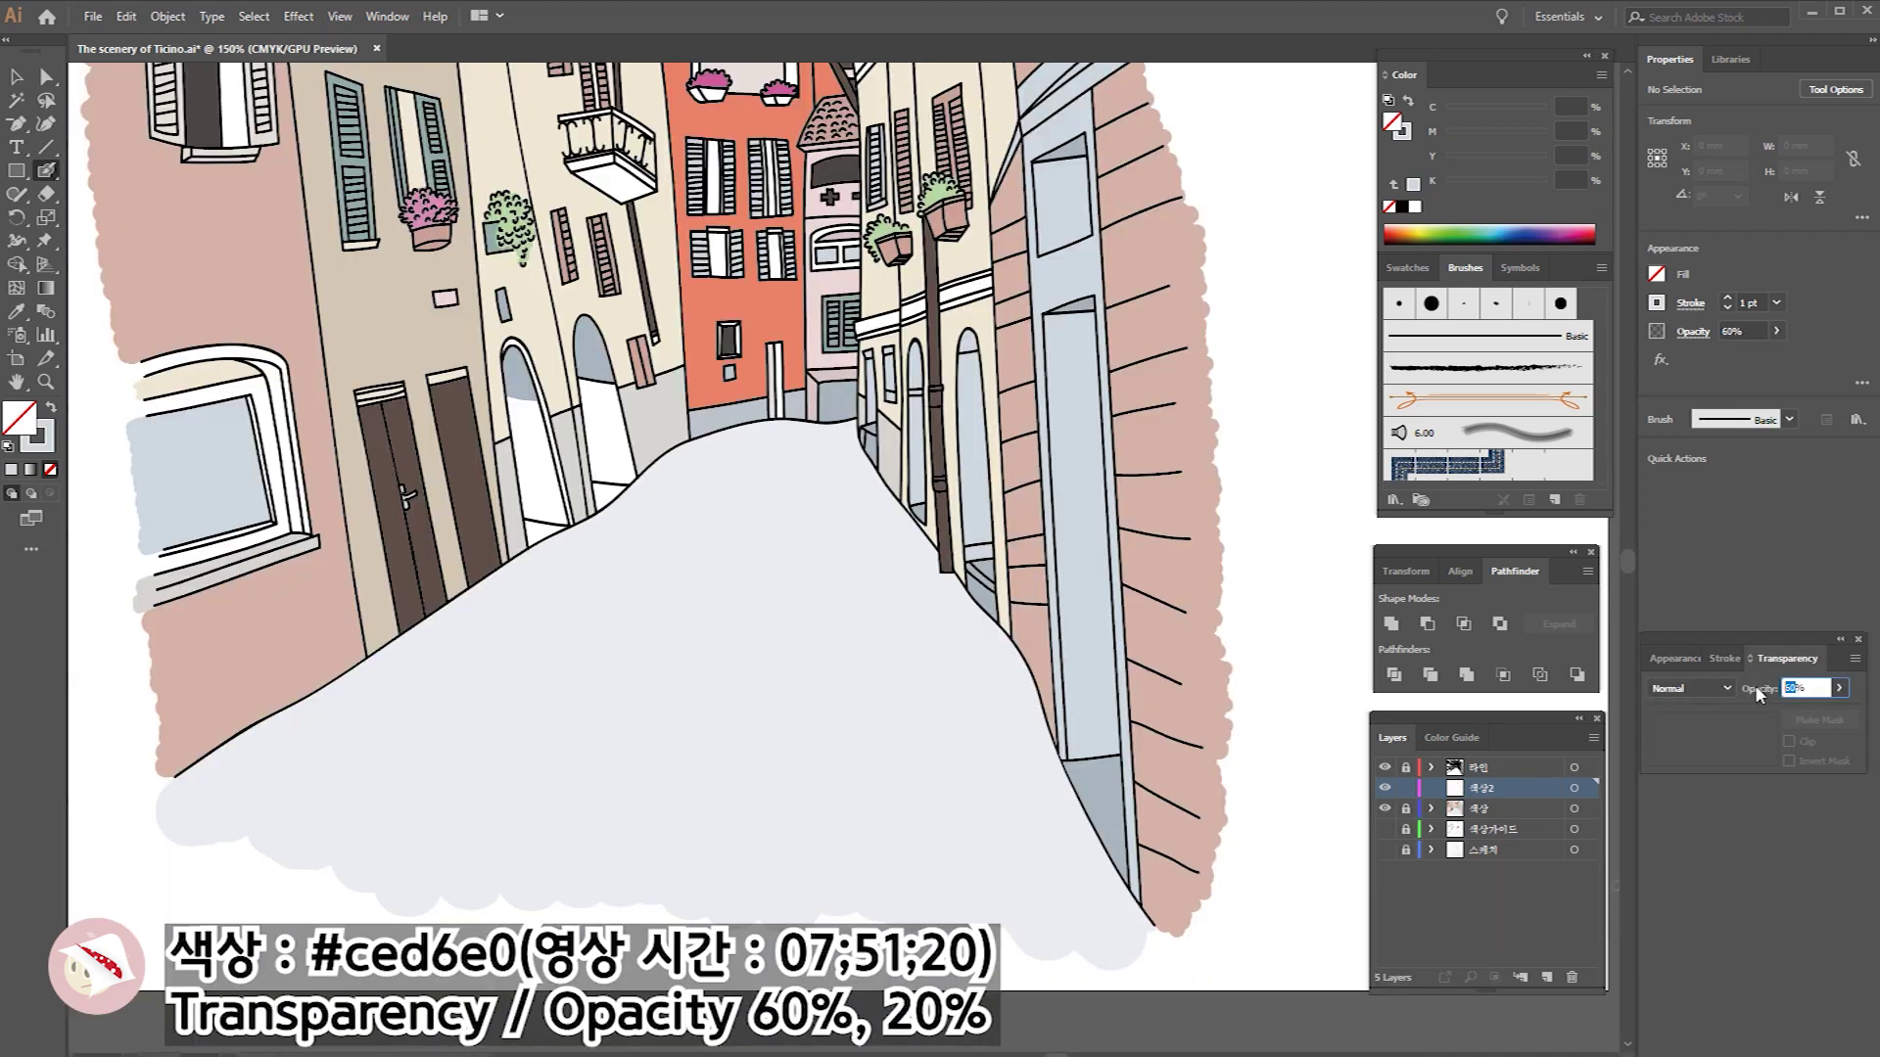
# Set the road layer opacity to 60% then 30% and dab faint texture marks on the street.
pyautogui.press('Return')
pyautogui.click(791, 513)
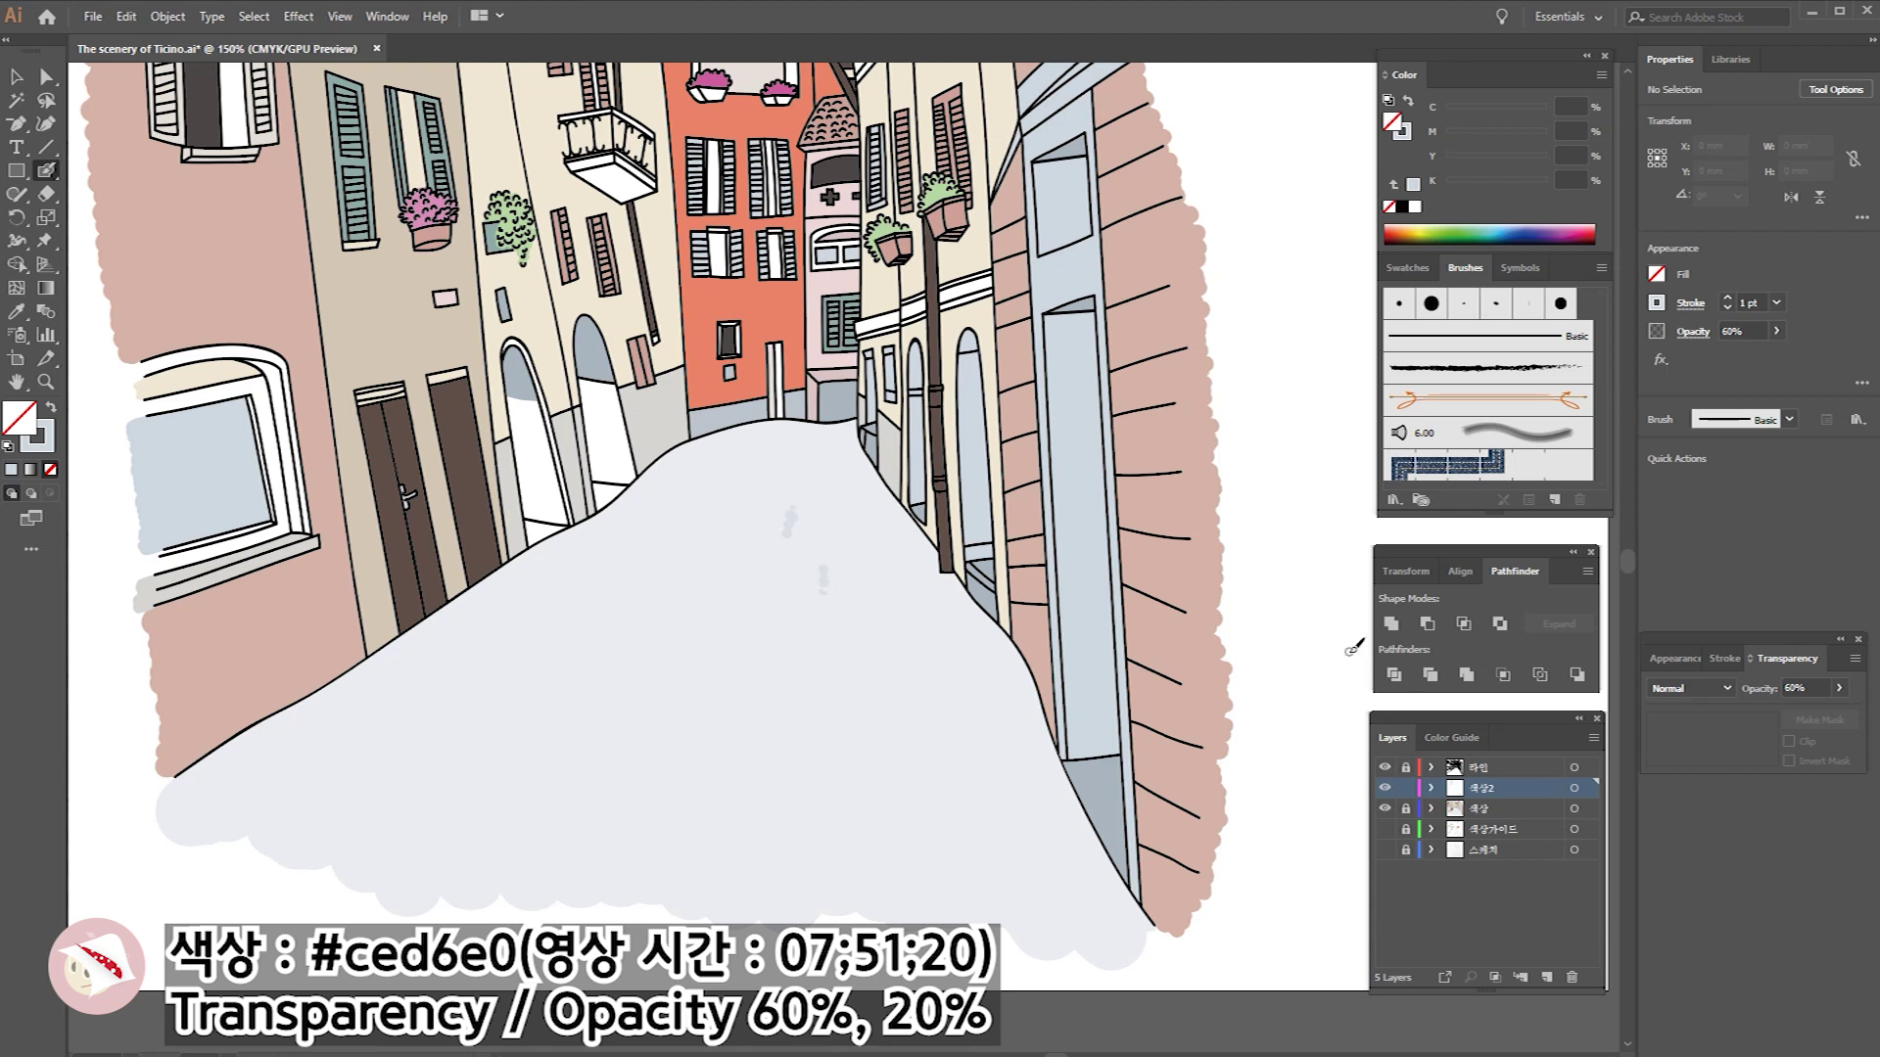
pyautogui.moveTo(1793, 687); pyautogui.dragTo(1771, 691)
pyautogui.hotkey('ctrl', '-')
pyautogui.click(1792, 687)
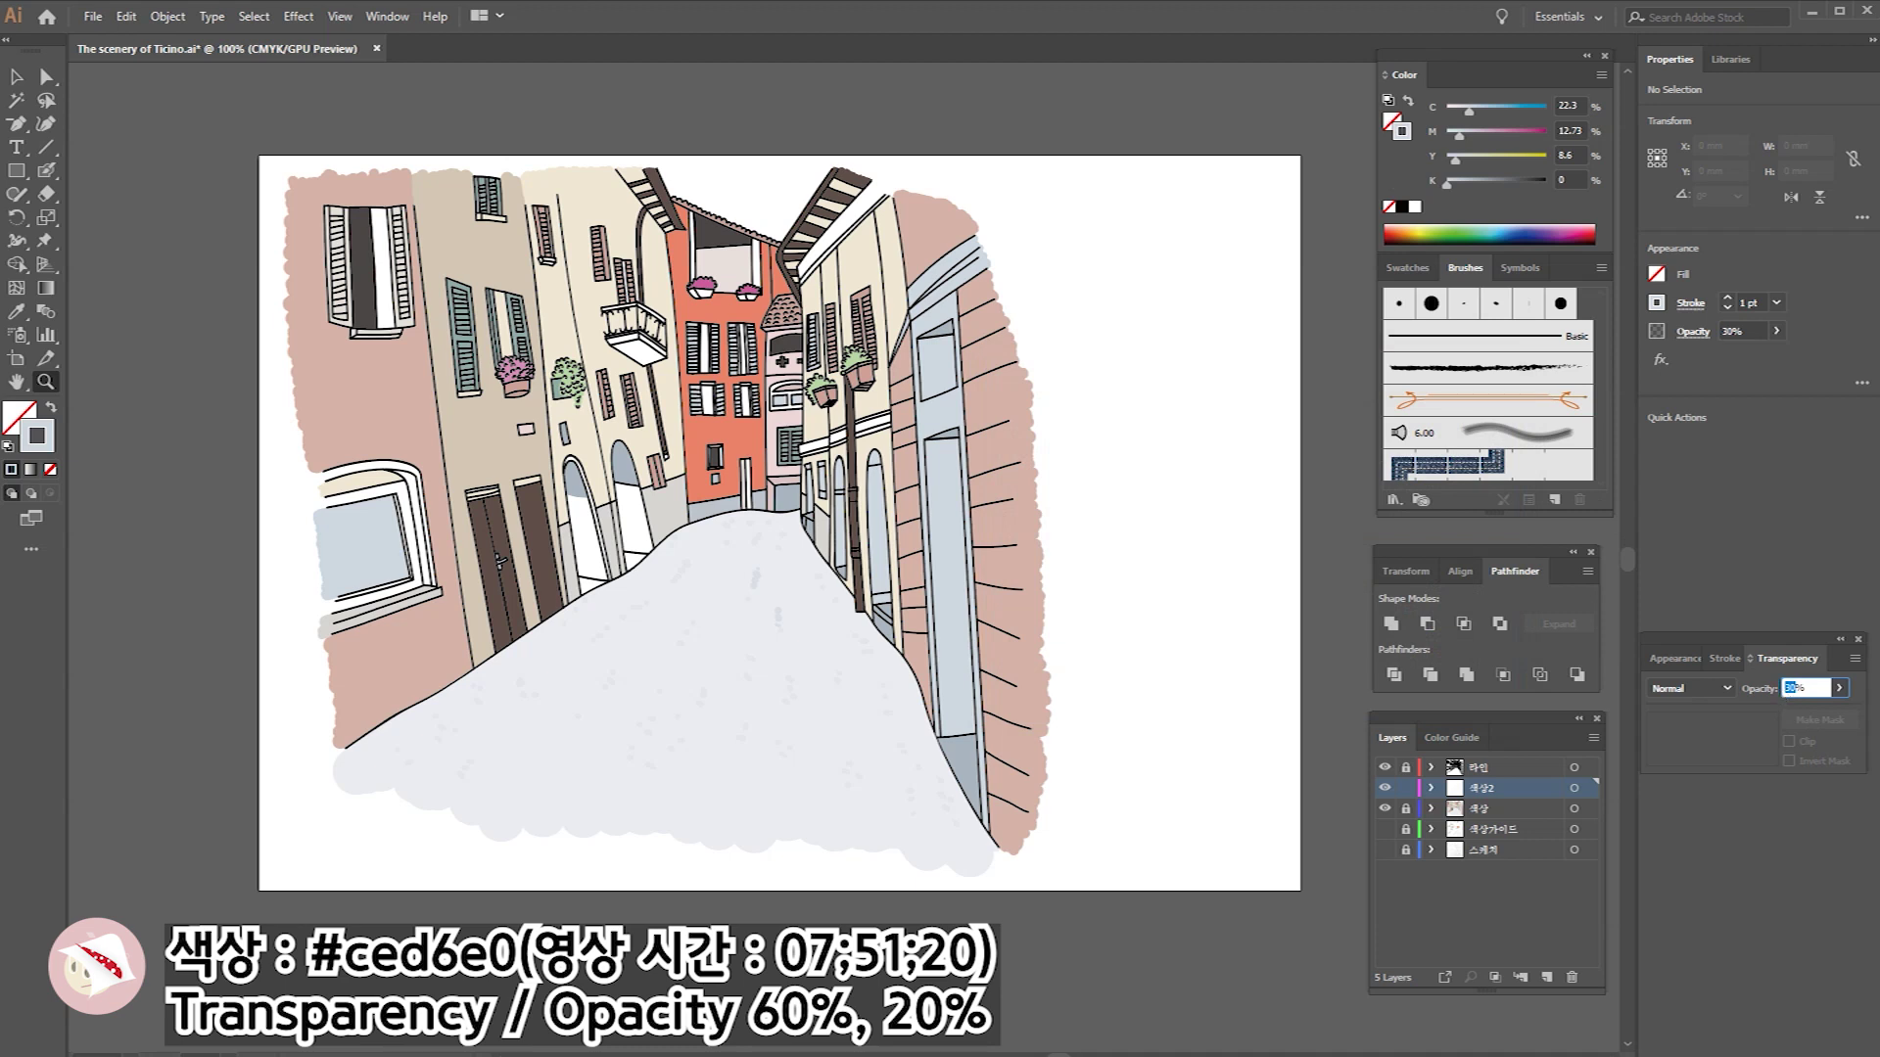
pyautogui.write('50')
pyautogui.press('b')
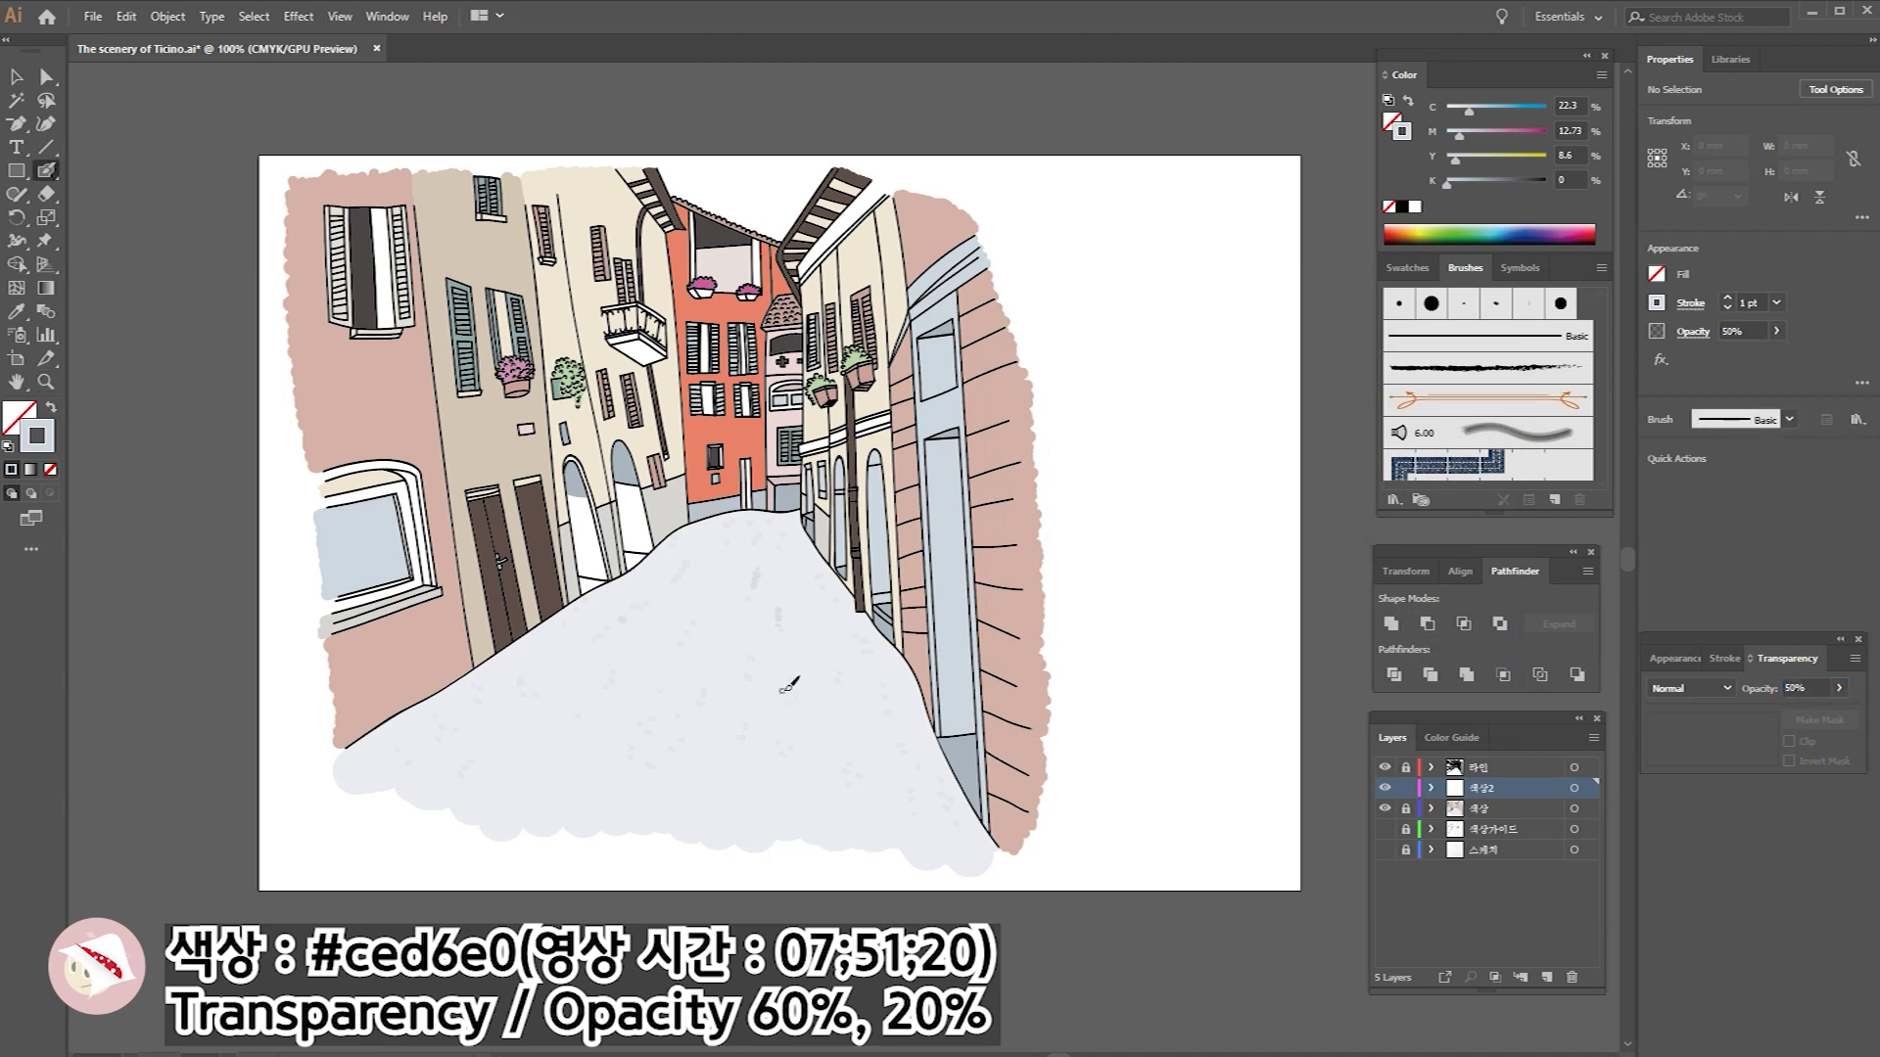